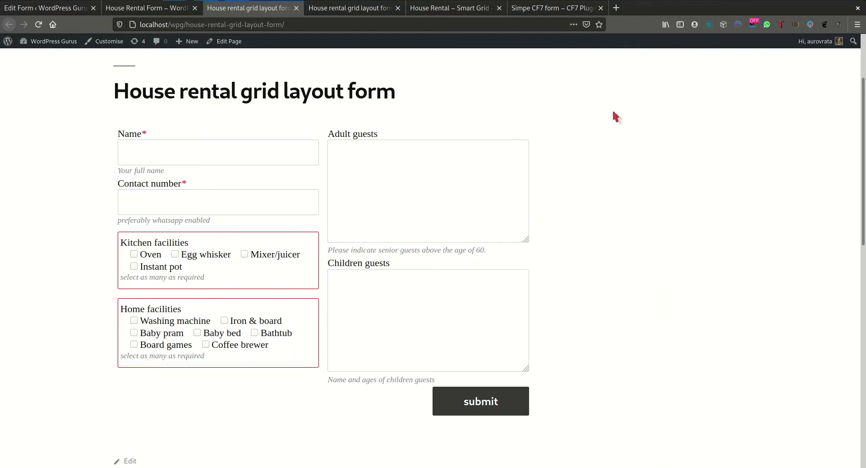
Examine the fields of the plain House Rental Form page and return to the House rental grid layout form page for comparison.
{"action": "left_click", "coordinate": [171, 10]}
{"action": "scroll", "coordinate": [351, 255], "scroll_direction": "down", "scroll_amount": 5}
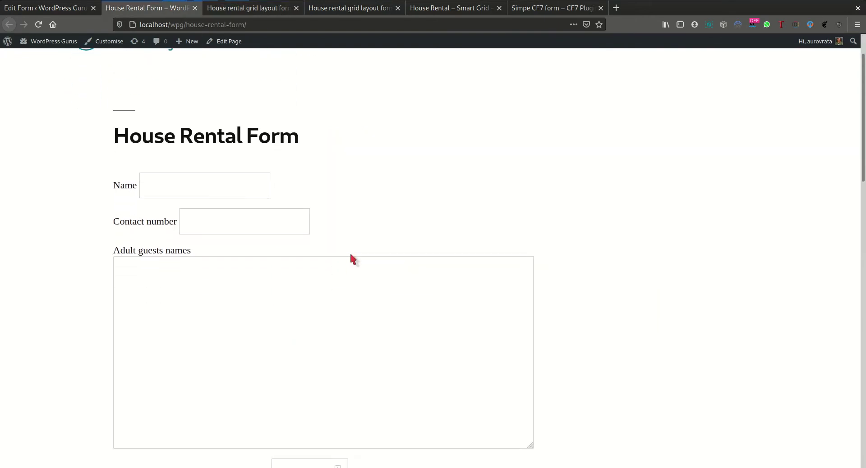
{"action": "scroll", "coordinate": [354, 249], "scroll_direction": "down", "scroll_amount": 3}
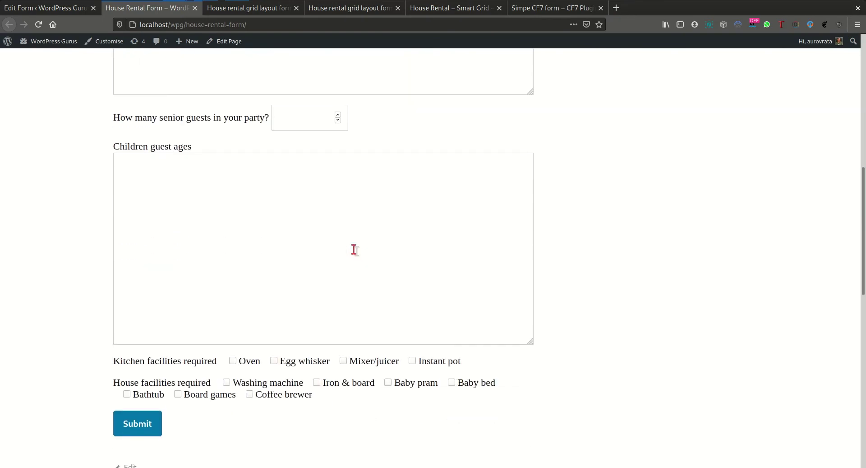
{"action": "scroll", "coordinate": [355, 249], "scroll_direction": "up", "scroll_amount": 7}
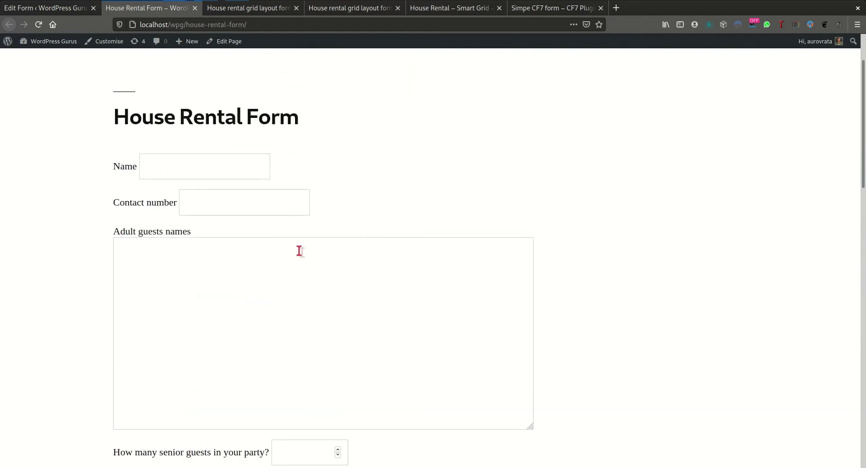
{"action": "scroll", "coordinate": [355, 271], "scroll_direction": "down", "scroll_amount": 3}
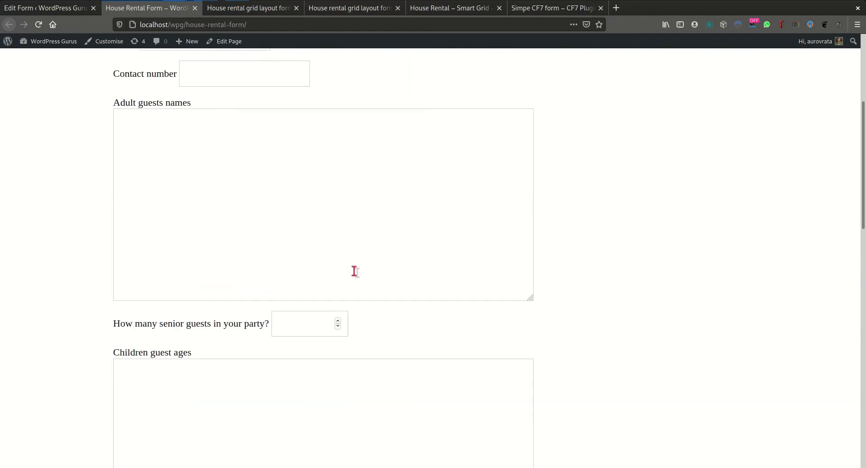
{"action": "scroll", "coordinate": [354, 271], "scroll_direction": "down", "scroll_amount": 2}
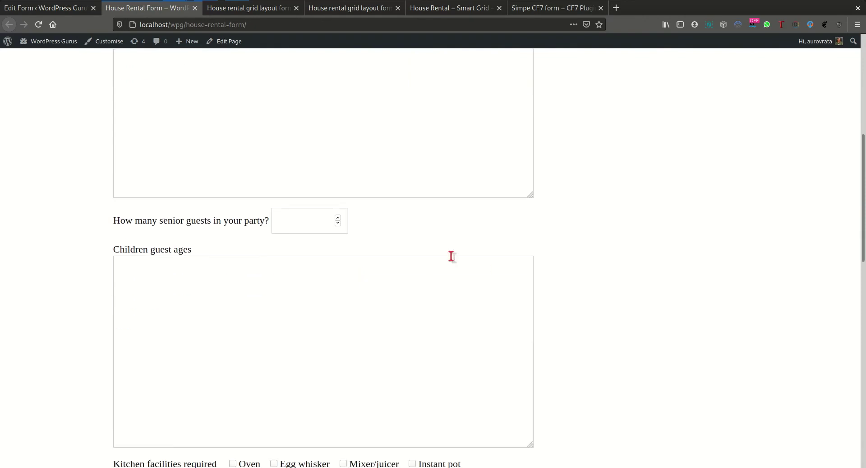
{"action": "scroll", "coordinate": [450, 256], "scroll_direction": "down", "scroll_amount": 4}
{"action": "scroll", "coordinate": [451, 256], "scroll_direction": "up", "scroll_amount": 9}
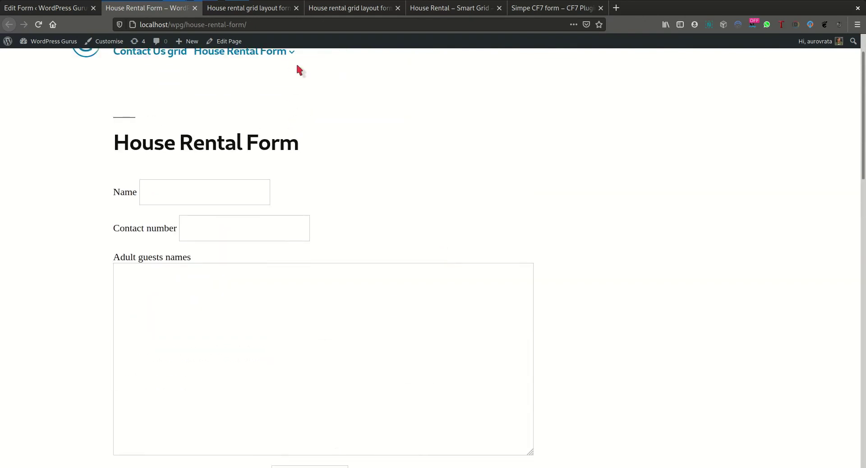
{"action": "left_click", "coordinate": [266, 9]}
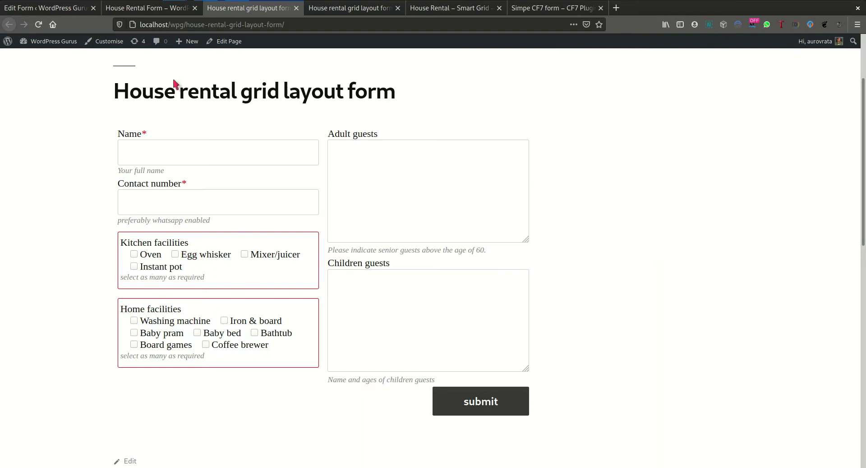
In the form editor, open the Home facilities checkbox tag, enlarge its text box and copy all options from "Washing machine" to "umbrella".
{"action": "left_click", "coordinate": [59, 9]}
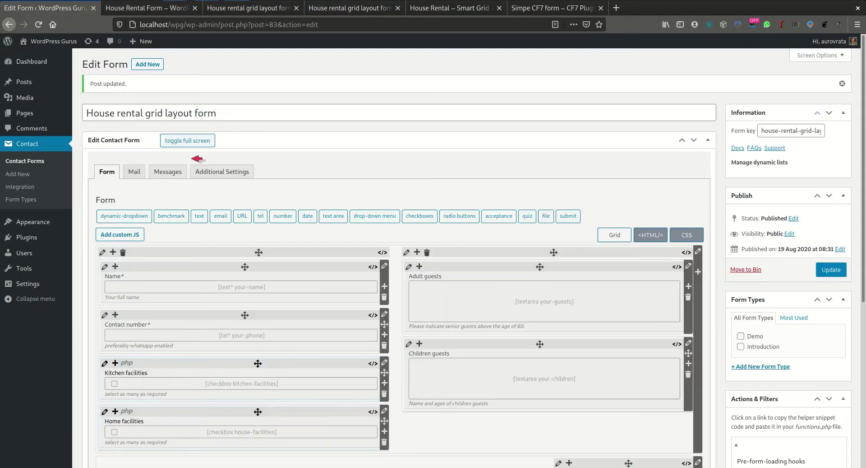
{"action": "scroll", "coordinate": [223, 168], "scroll_direction": "down", "scroll_amount": 2}
{"action": "scroll", "coordinate": [222, 168], "scroll_direction": "down", "scroll_amount": 3}
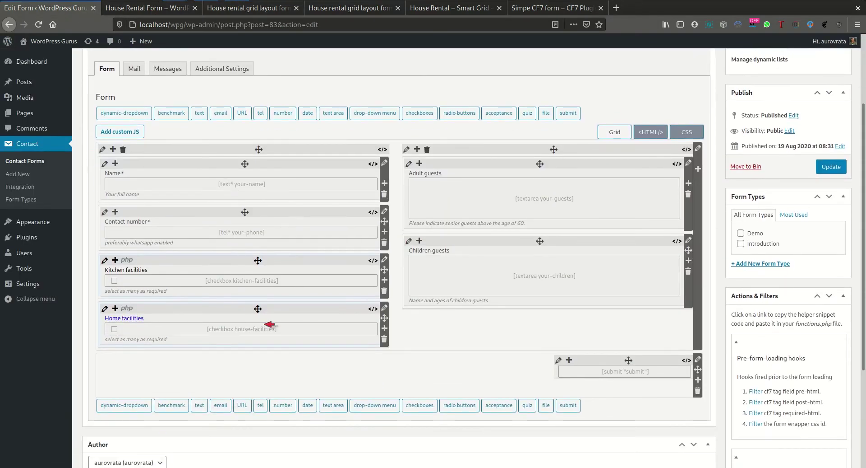
{"action": "left_click", "coordinate": [259, 332]}
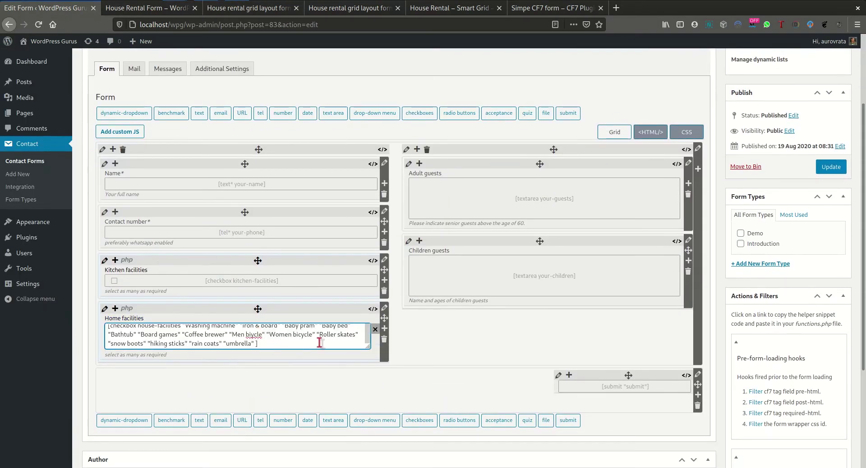
{"action": "left_click_drag", "start_coordinate": [367, 346], "coordinate": [369, 416]}
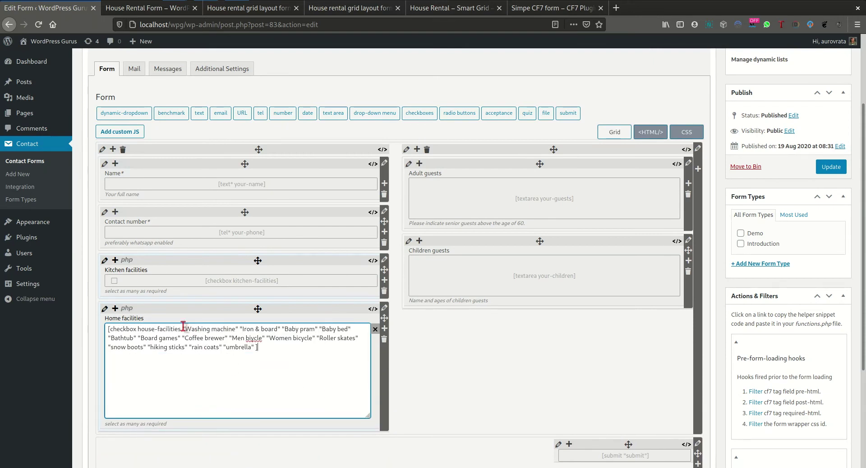
{"action": "left_click_drag", "start_coordinate": [183, 329], "coordinate": [255, 347]}
{"action": "key", "text": "ctrl+c"}
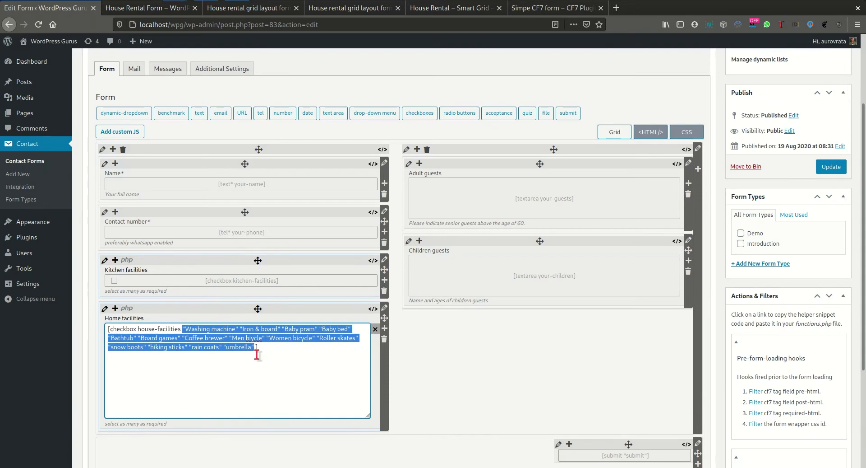
Paste the copied options six times at the end of the house-facilities checkbox tag, before its closing bracket.
{"action": "left_click", "coordinate": [257, 355]}
{"action": "key", "text": "ctrl+v"}
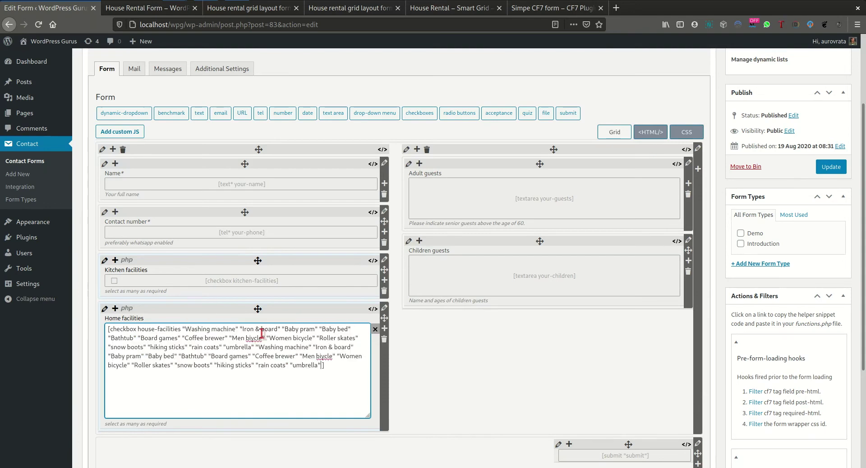
{"action": "key", "text": "ctrl+v"}
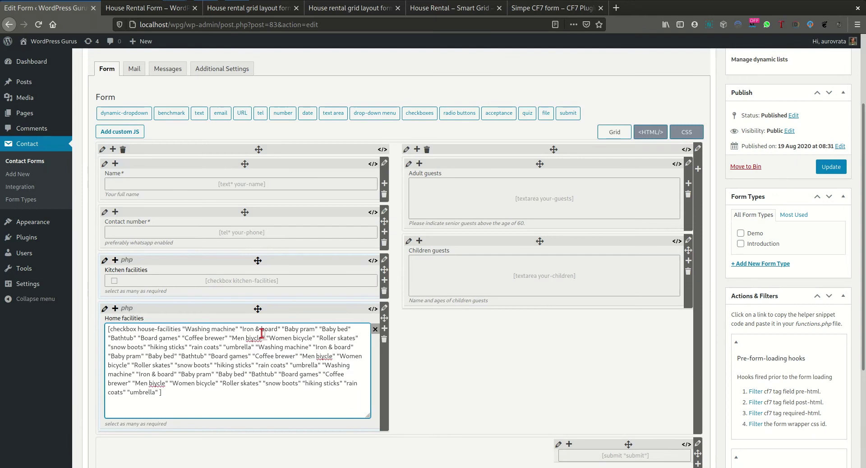
{"action": "key", "text": "ctrl+v"}
{"action": "key", "text": "ctrl+v"}
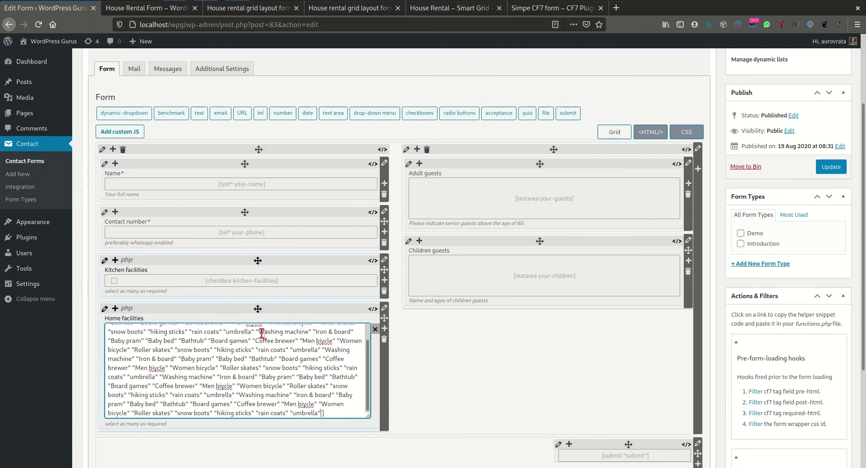
{"action": "key", "text": "ctrl+v"}
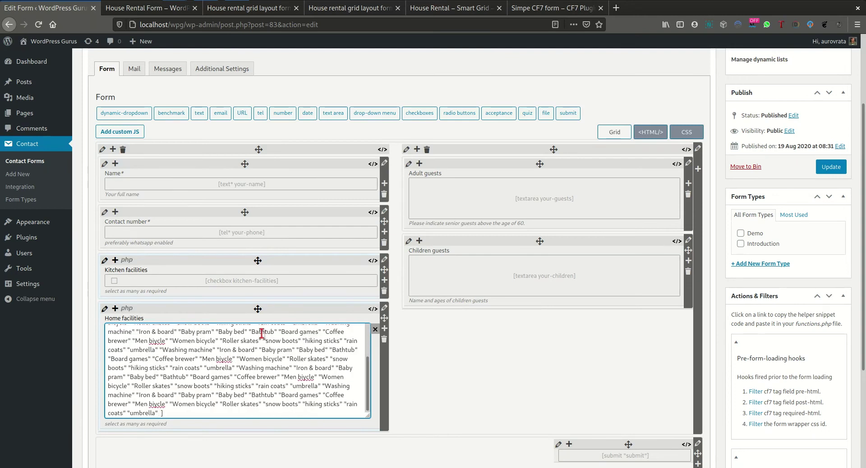
{"action": "key", "text": "ctrl+v"}
Close the Home facilities tag editor and update the House rental grid layout form.
{"action": "scroll", "coordinate": [269, 350], "scroll_direction": "up", "scroll_amount": 10}
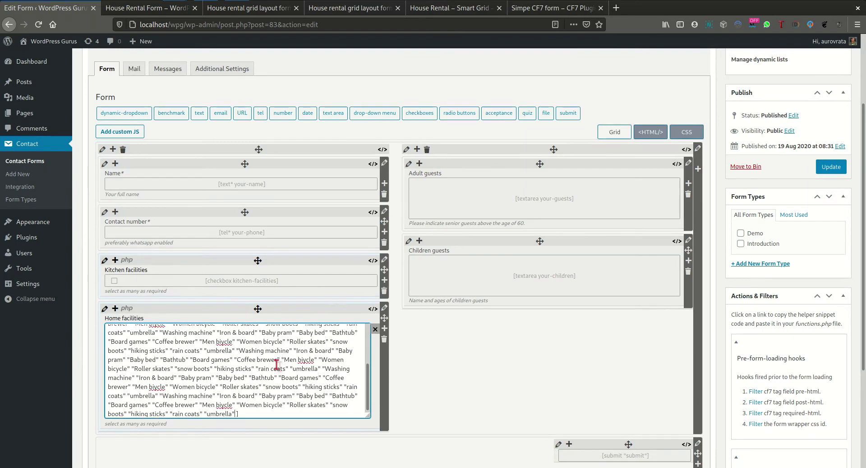
{"action": "scroll", "coordinate": [277, 368], "scroll_direction": "up", "scroll_amount": 3}
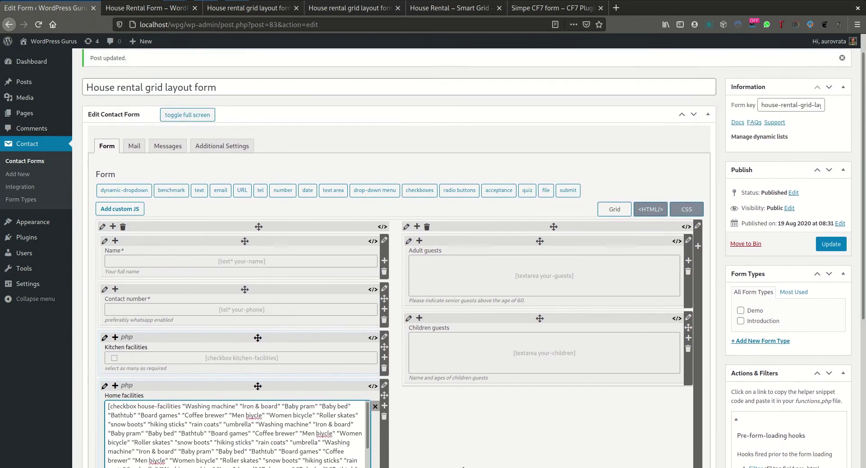
{"action": "scroll", "coordinate": [458, 422], "scroll_direction": "down", "scroll_amount": 4}
{"action": "scroll", "coordinate": [261, 336], "scroll_direction": "down", "scroll_amount": 5}
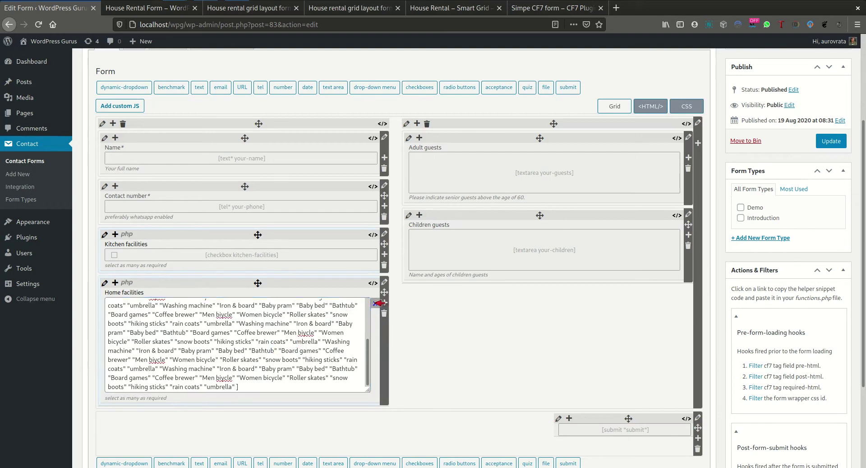
{"action": "left_click", "coordinate": [379, 303]}
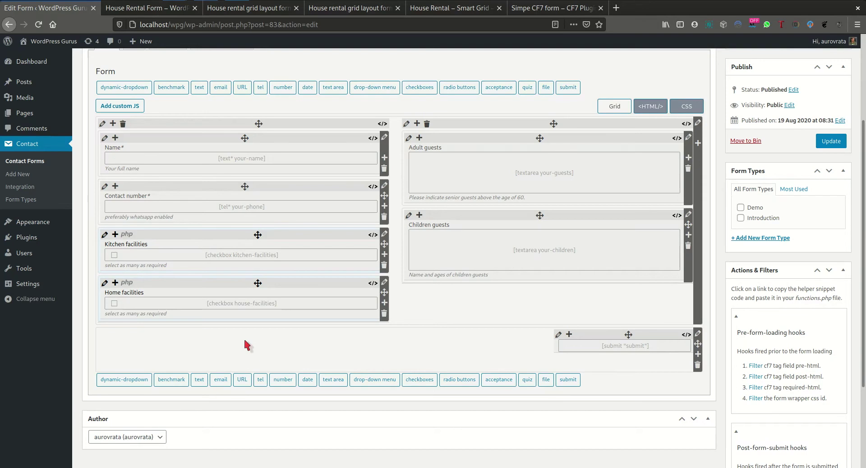
{"action": "left_click", "coordinate": [842, 140]}
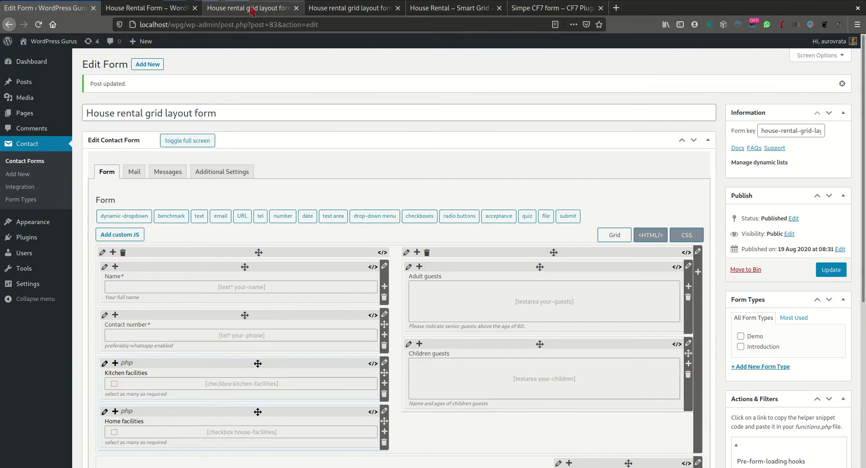
Reload the live House rental grid layout form page that has the extended Kitchen facilities list.
{"action": "left_click", "coordinate": [251, 10]}
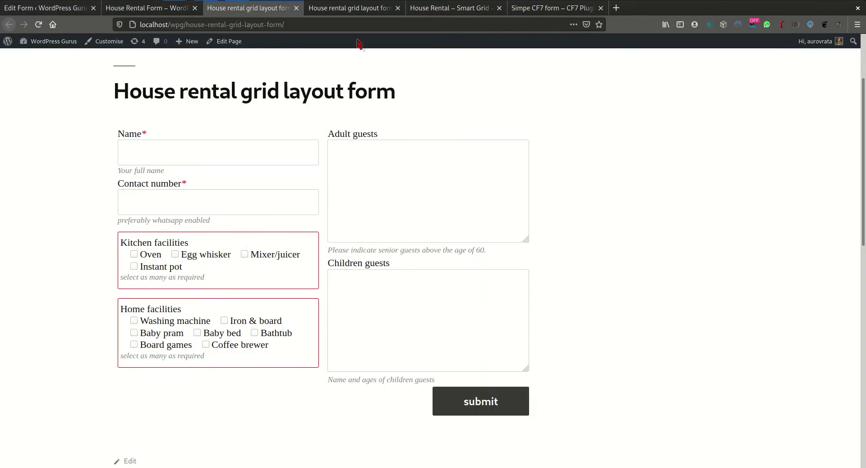
{"action": "left_click", "coordinate": [355, 9]}
{"action": "scroll", "coordinate": [241, 147], "scroll_direction": "down", "scroll_amount": 3}
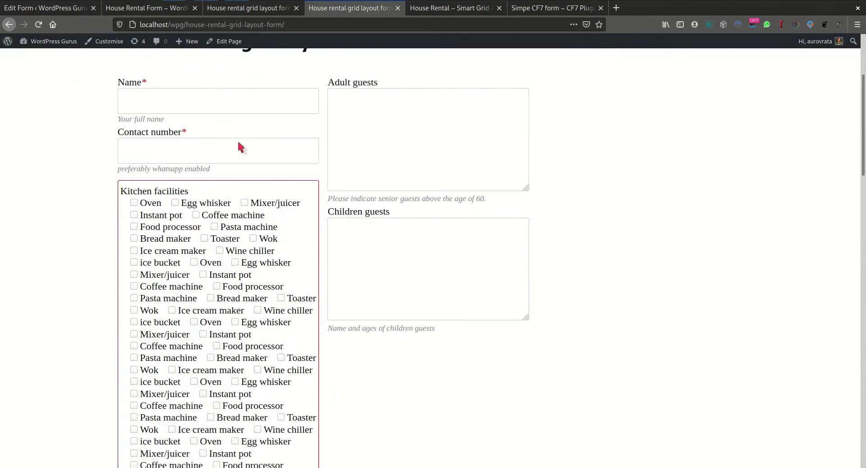
{"action": "left_click", "coordinate": [38, 24]}
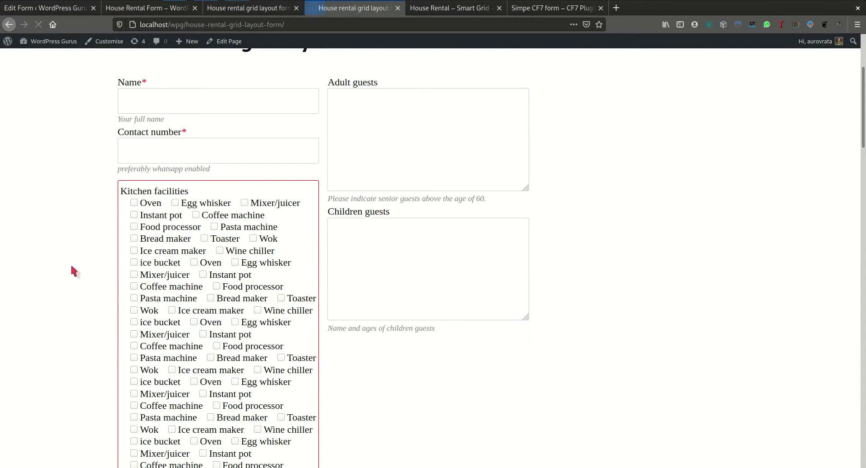
Examine the length of the Kitchen facilities and Home facilities checkbox lists and their effect on the form's layout.
{"action": "scroll", "coordinate": [185, 172], "scroll_direction": "down", "scroll_amount": 3}
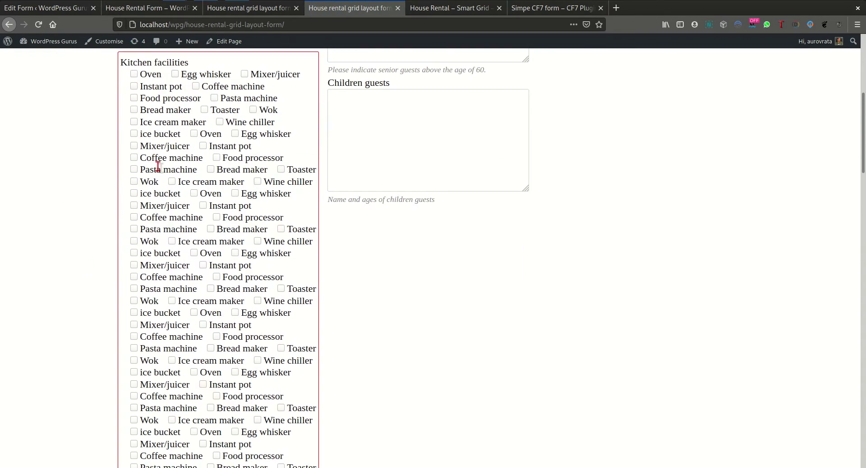
{"action": "scroll", "coordinate": [176, 180], "scroll_direction": "down", "scroll_amount": 2}
{"action": "scroll", "coordinate": [176, 179], "scroll_direction": "down", "scroll_amount": 9}
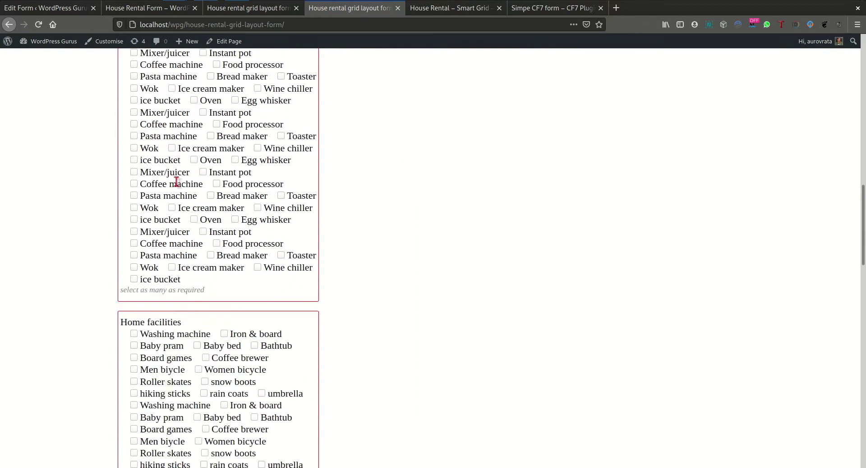
{"action": "scroll", "coordinate": [185, 213], "scroll_direction": "down", "scroll_amount": 6}
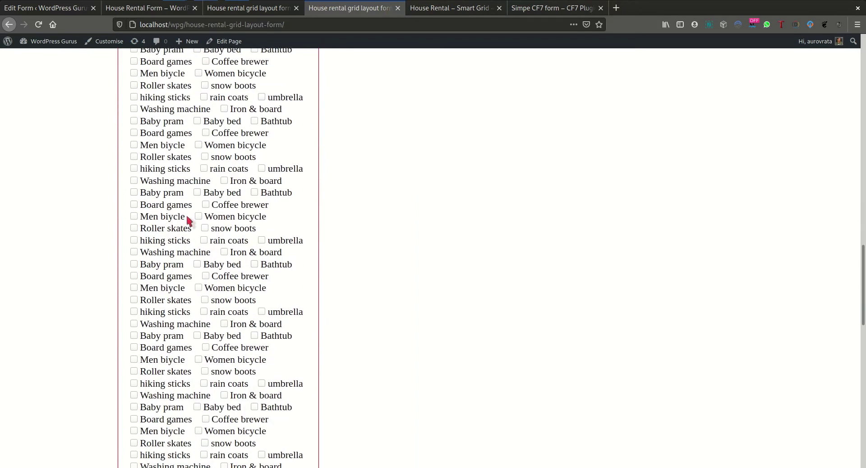
{"action": "scroll", "coordinate": [191, 223], "scroll_direction": "up", "scroll_amount": 10}
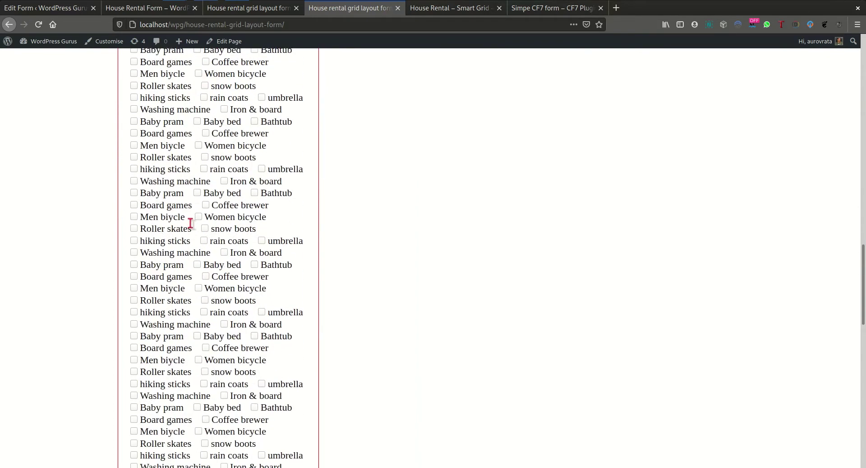
{"action": "scroll", "coordinate": [191, 224], "scroll_direction": "up", "scroll_amount": 3}
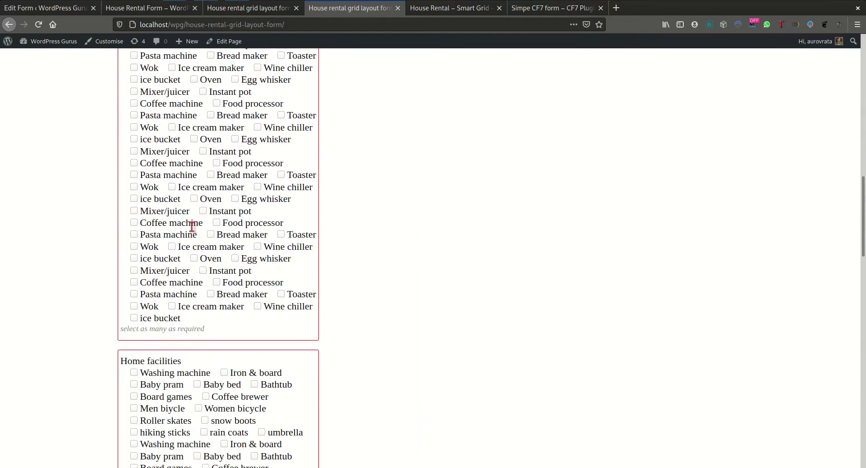
{"action": "scroll", "coordinate": [193, 227], "scroll_direction": "up", "scroll_amount": 5}
{"action": "scroll", "coordinate": [192, 227], "scroll_direction": "up", "scroll_amount": 6}
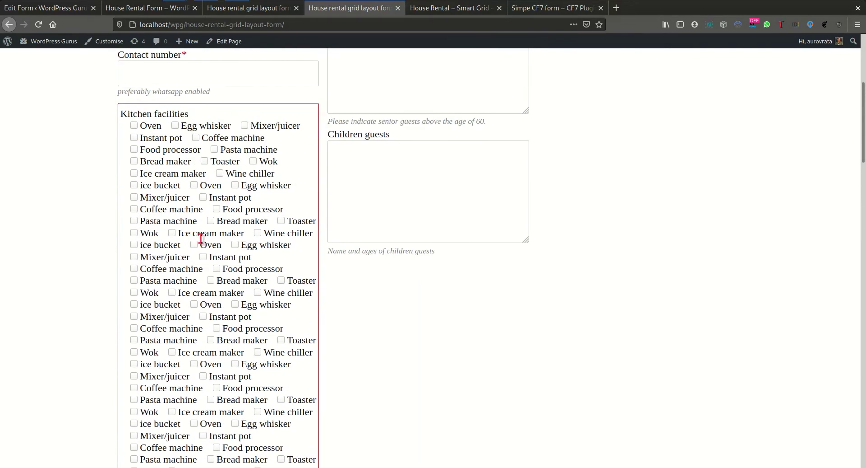
{"action": "scroll", "coordinate": [201, 238], "scroll_direction": "down", "scroll_amount": 6}
{"action": "scroll", "coordinate": [200, 237], "scroll_direction": "down", "scroll_amount": 3}
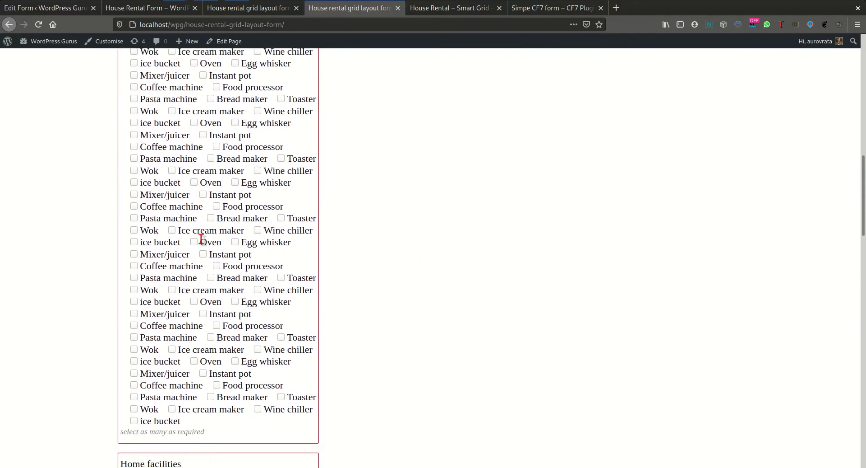
{"action": "scroll", "coordinate": [201, 239], "scroll_direction": "up", "scroll_amount": 8}
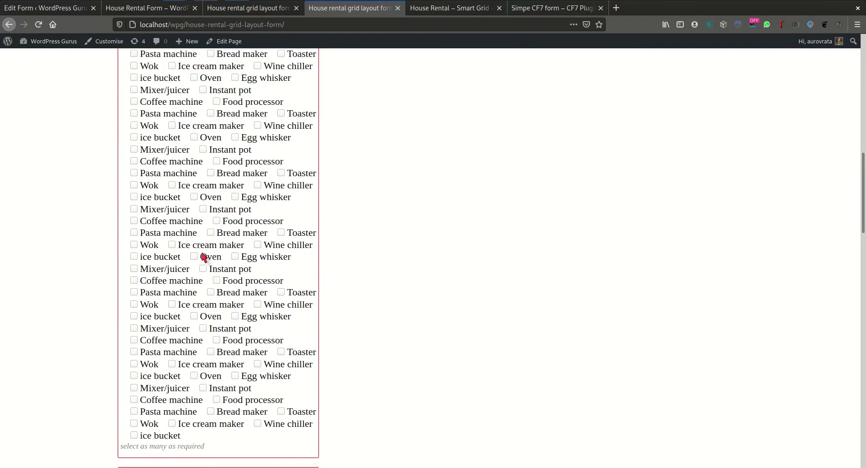
{"action": "scroll", "coordinate": [202, 253], "scroll_direction": "up", "scroll_amount": 4}
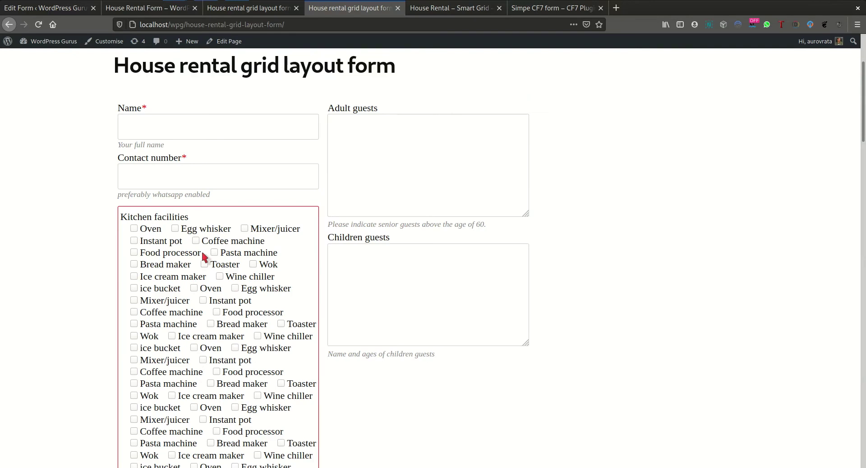
Look at the short version of the House rental grid layout form and return to its form editor.
{"action": "left_click", "coordinate": [245, 11]}
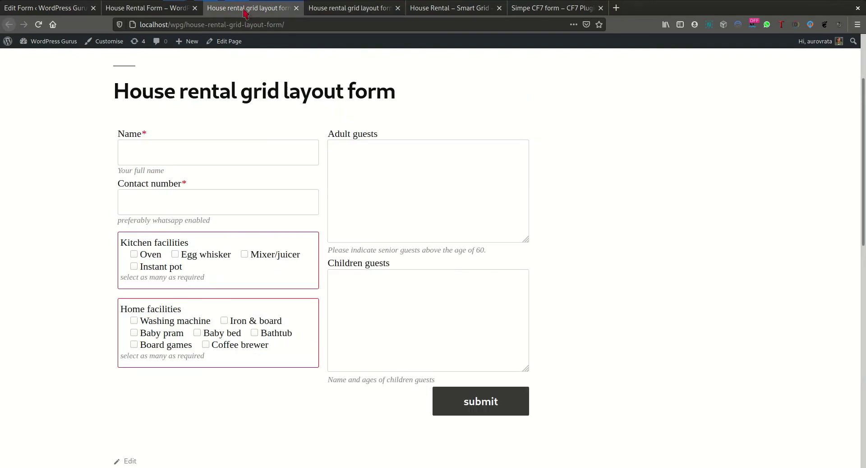
{"action": "left_click", "coordinate": [72, 11]}
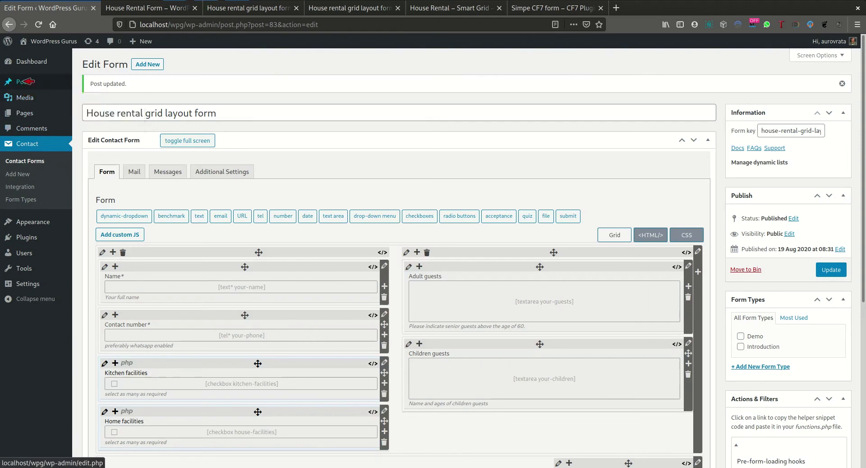
Open the post categories in a separate tab, review the House facilities and Kitchen Facilities subcategories, and return to the form editor.
{"action": "mouse_move", "coordinate": [25, 82]}
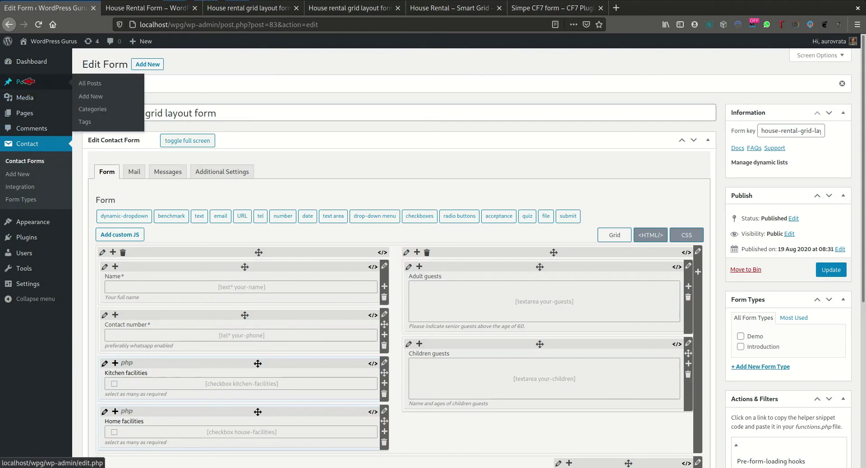
{"action": "middle_click", "coordinate": [103, 110]}
{"action": "left_click", "coordinate": [141, 8]}
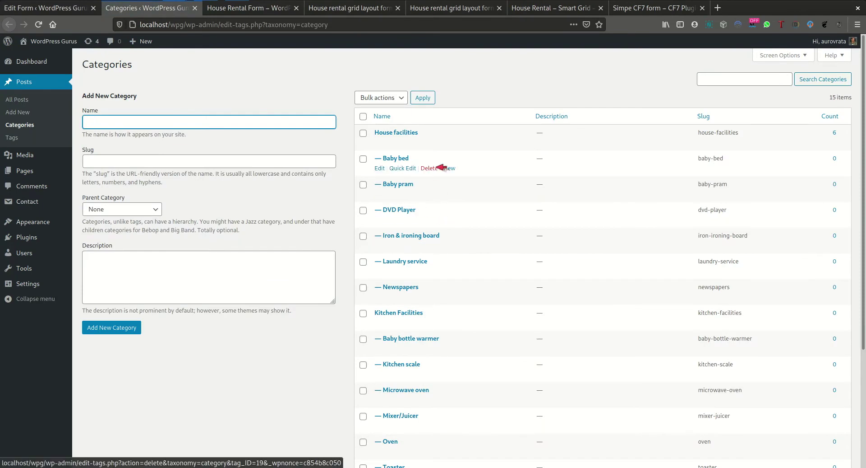
{"action": "mouse_move", "coordinate": [436, 214]}
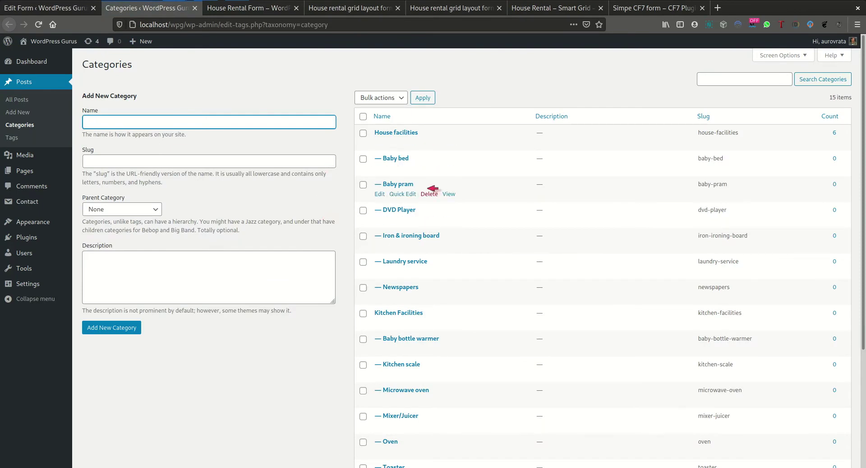
{"action": "mouse_move", "coordinate": [422, 140]}
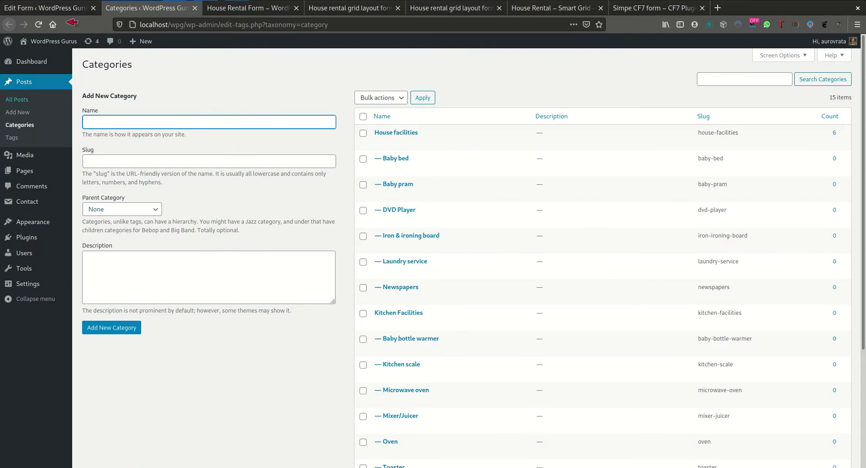
{"action": "left_click", "coordinate": [64, 8]}
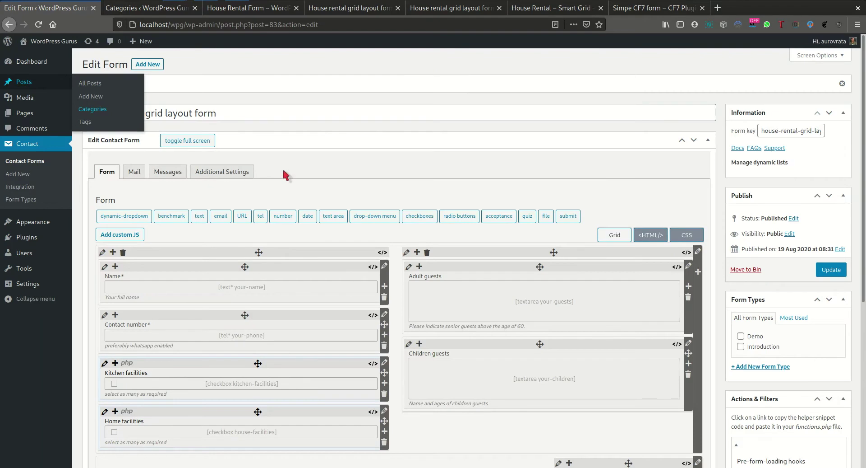
{"action": "scroll", "coordinate": [283, 171], "scroll_direction": "down", "scroll_amount": 3}
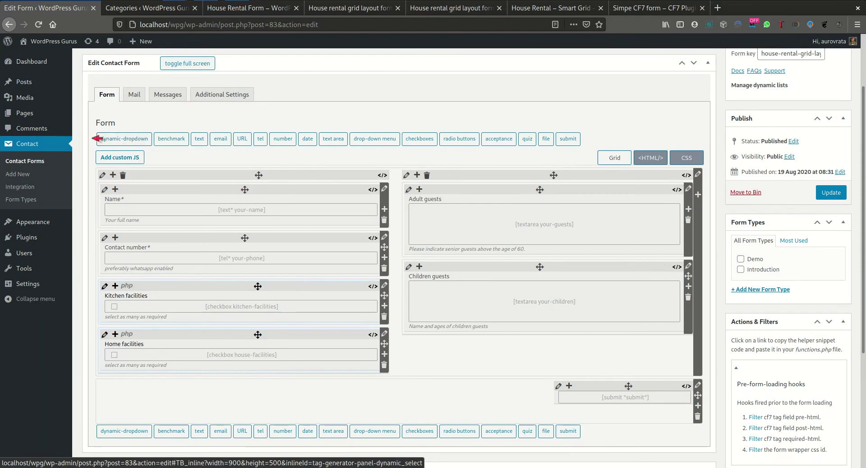
{"action": "left_click", "coordinate": [42, 161]}
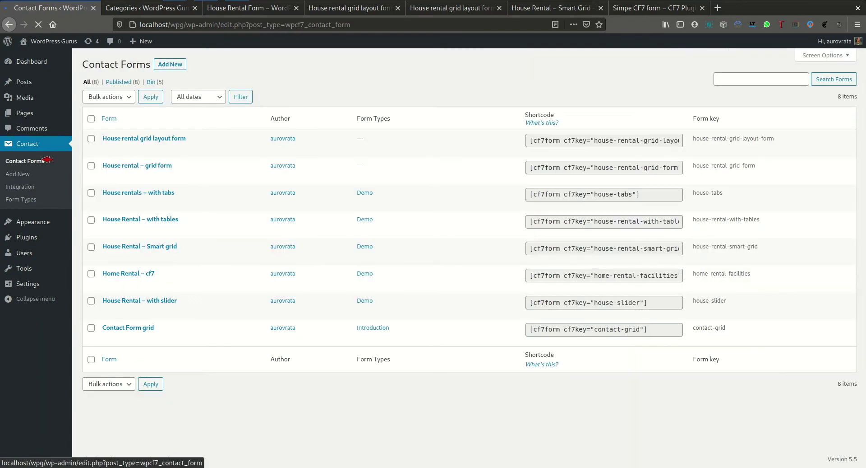
{"action": "left_click", "coordinate": [170, 166]}
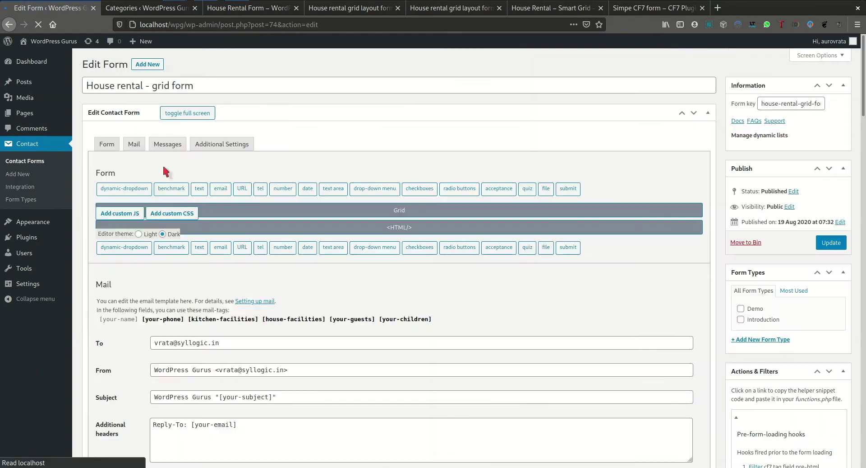
{"action": "scroll", "coordinate": [226, 185], "scroll_direction": "down", "scroll_amount": 3}
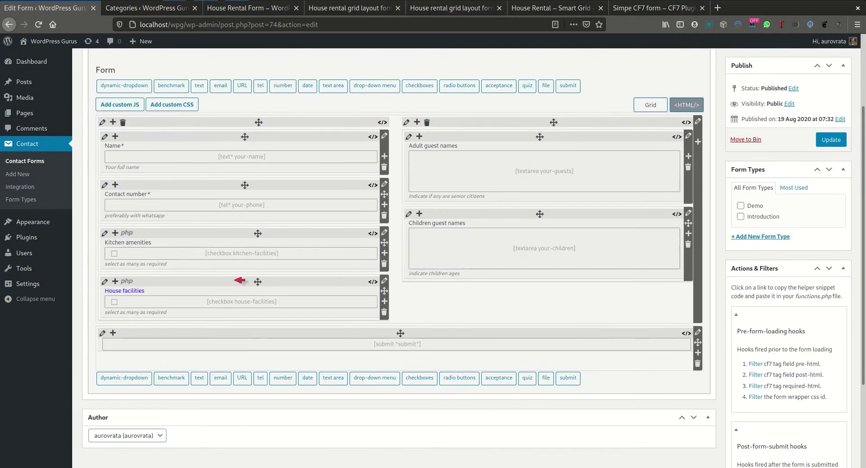
Open the House Rental – Smart grid form for editing from the list of contact forms.
{"action": "left_click", "coordinate": [35, 162]}
{"action": "mouse_move", "coordinate": [110, 166]}
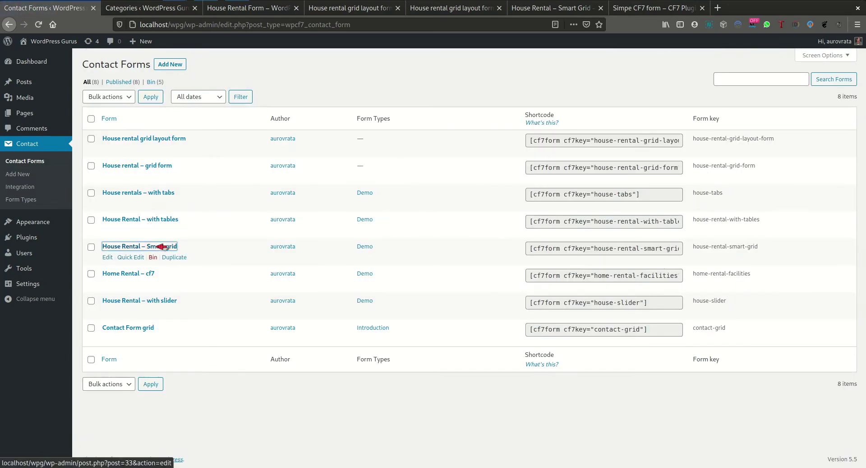
{"action": "left_click", "coordinate": [161, 247]}
{"action": "scroll", "coordinate": [162, 245], "scroll_direction": "down", "scroll_amount": 5}
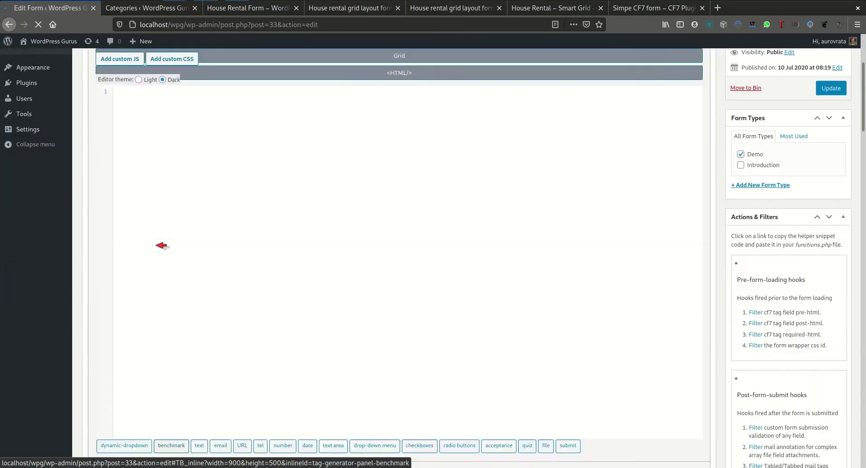
{"action": "scroll", "coordinate": [163, 243], "scroll_direction": "up", "scroll_amount": 3}
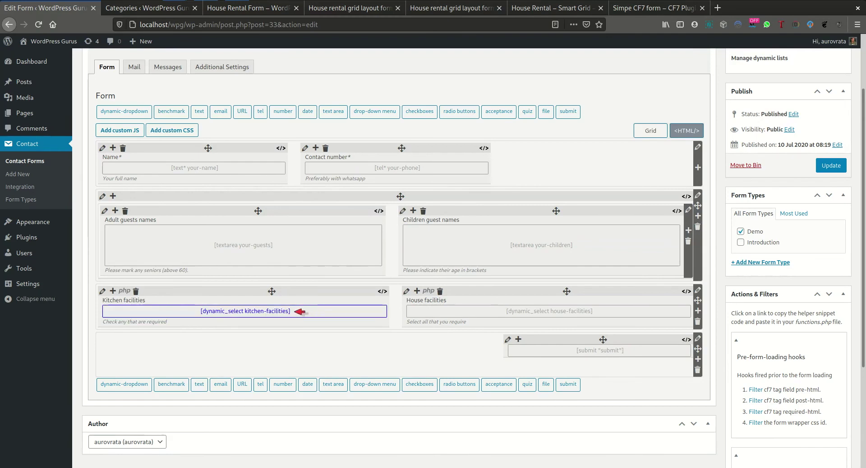
Clear the existing dynamic_select tag from the Kitchen facilities cell.
{"action": "left_click", "coordinate": [296, 311]}
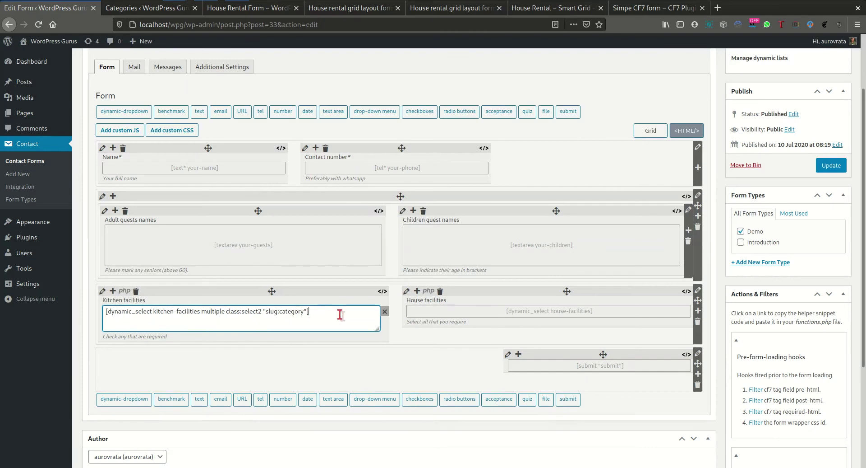
{"action": "key", "text": "ctrl+a"}
{"action": "key", "text": "BackSpace"}
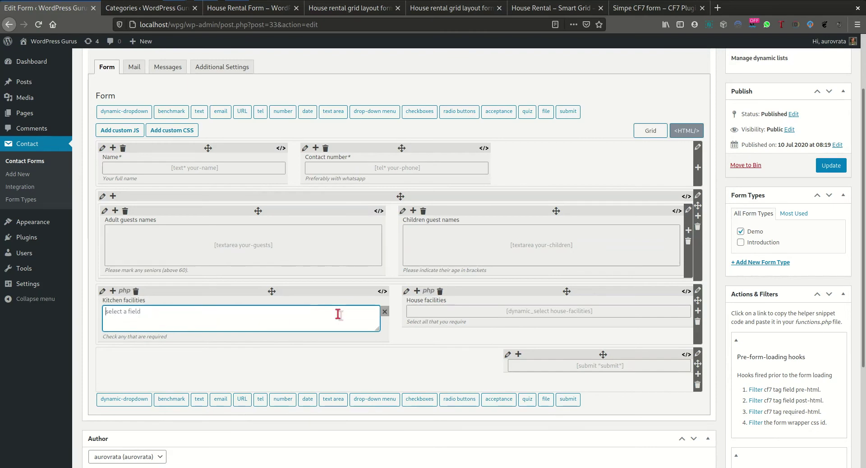
Configure a dynamic-dropdown tag named kitchen-facilities with the jQuery Select2 style and multiple selection enabled.
{"action": "left_click", "coordinate": [135, 399]}
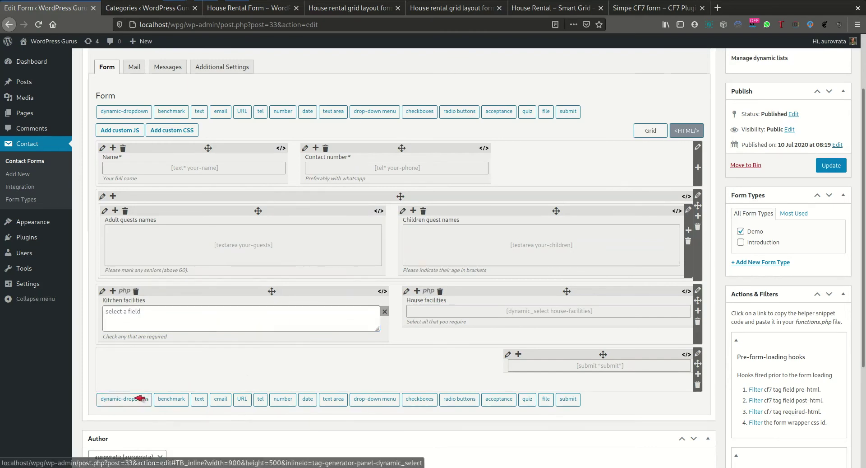
{"action": "left_click", "coordinate": [434, 172]}
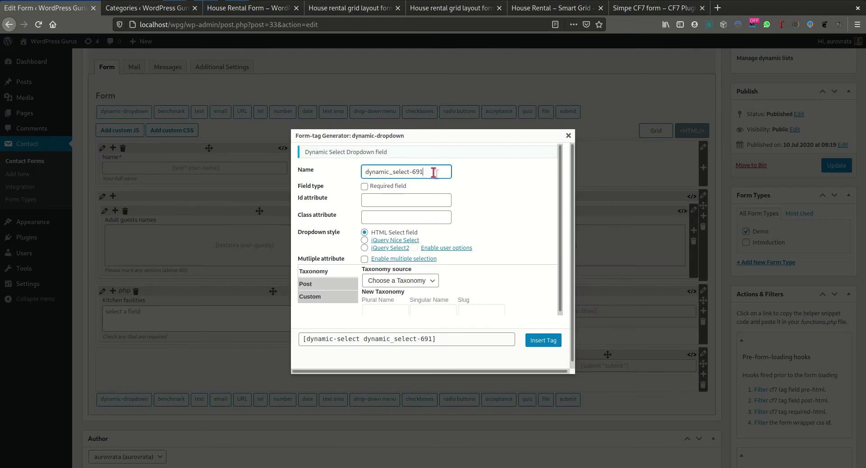
{"action": "triple_click", "coordinate": [434, 172]}
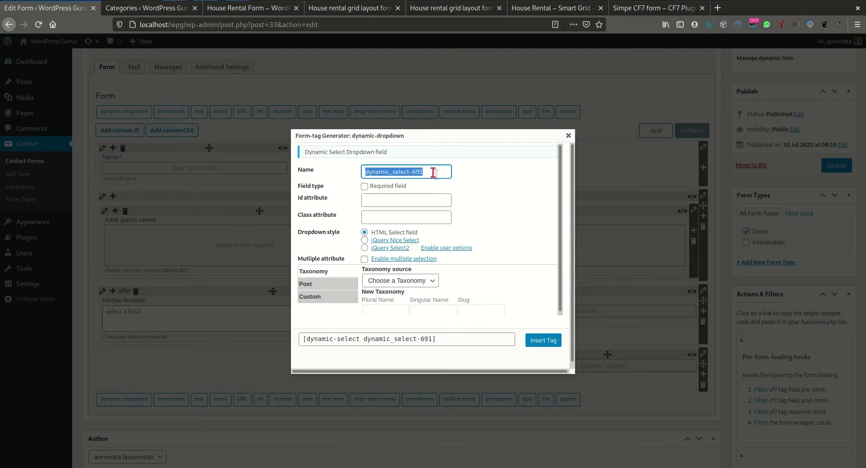
{"action": "type", "text": "kitchen-facilities"}
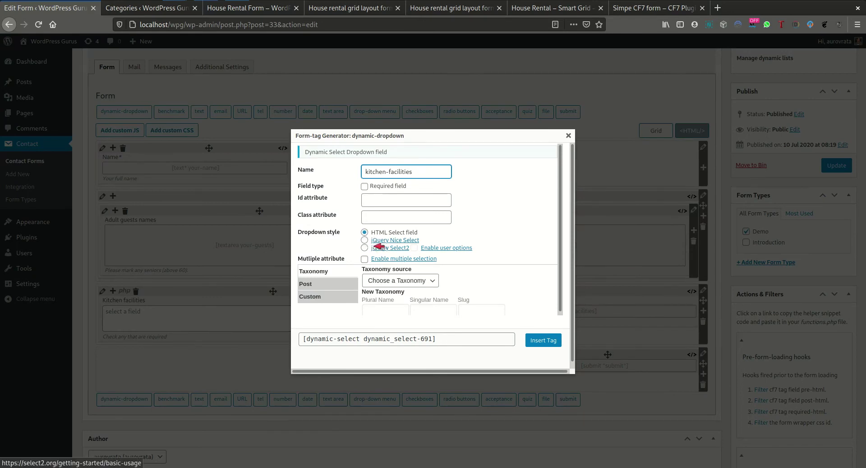
{"action": "left_click", "coordinate": [366, 248]}
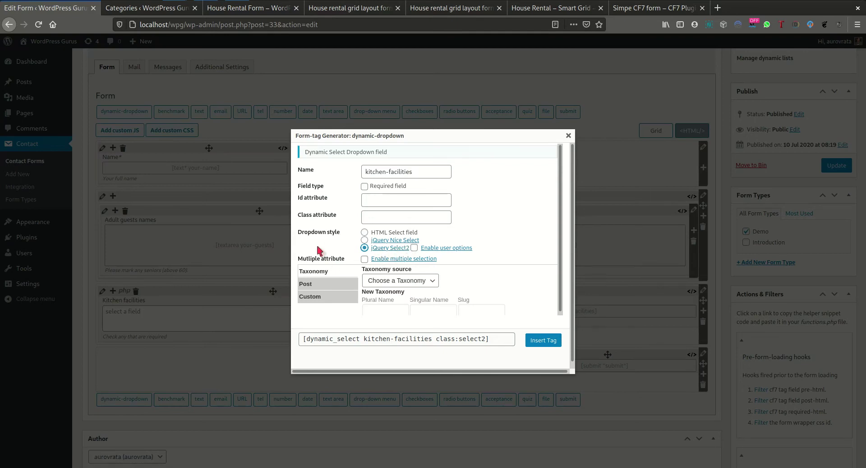
{"action": "left_click", "coordinate": [365, 259]}
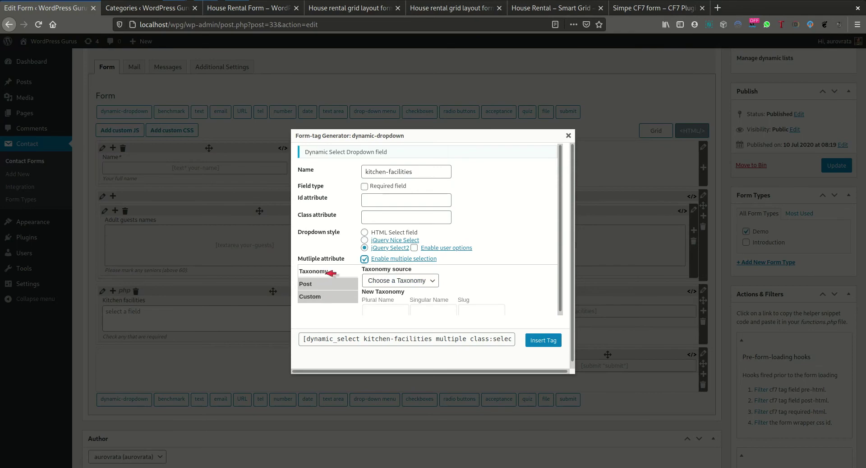
Set the dropdown's taxonomy source to Post Categories and insert the tag into the Kitchen facilities cell.
{"action": "left_click", "coordinate": [396, 281]}
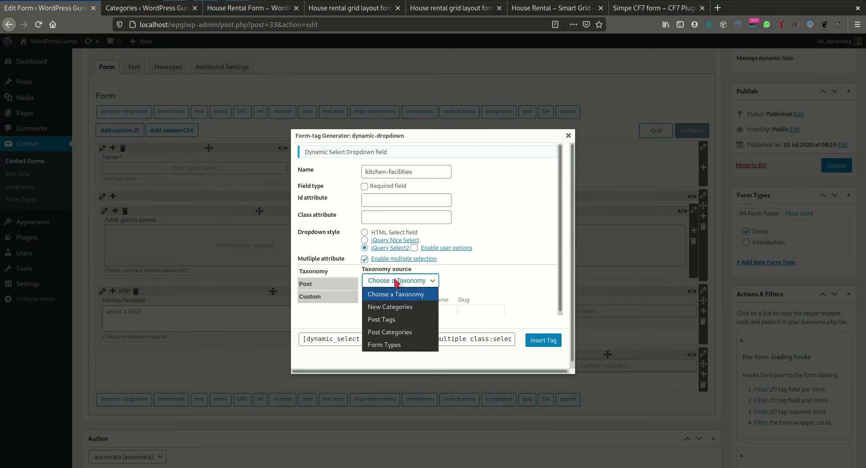
{"action": "left_click", "coordinate": [404, 333]}
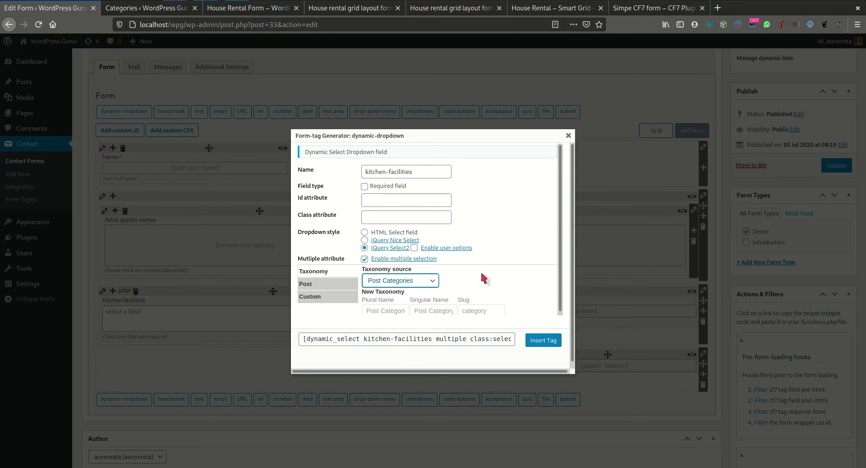
{"action": "scroll", "coordinate": [481, 273], "scroll_direction": "down", "scroll_amount": 1}
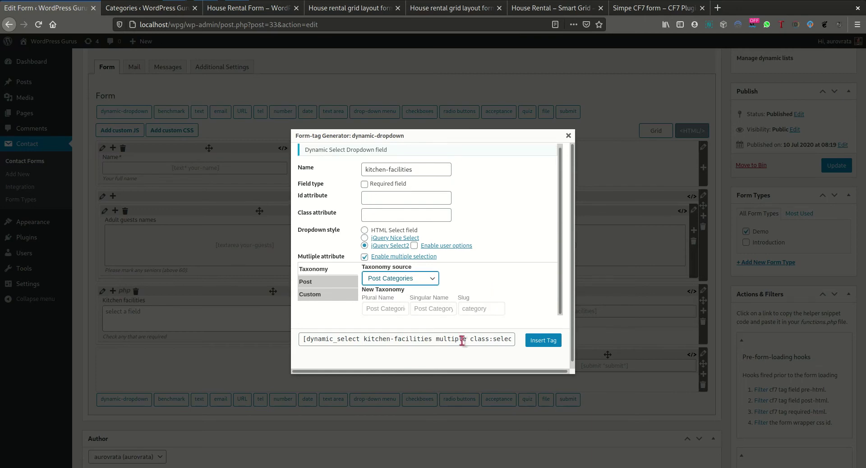
{"action": "left_click", "coordinate": [544, 340]}
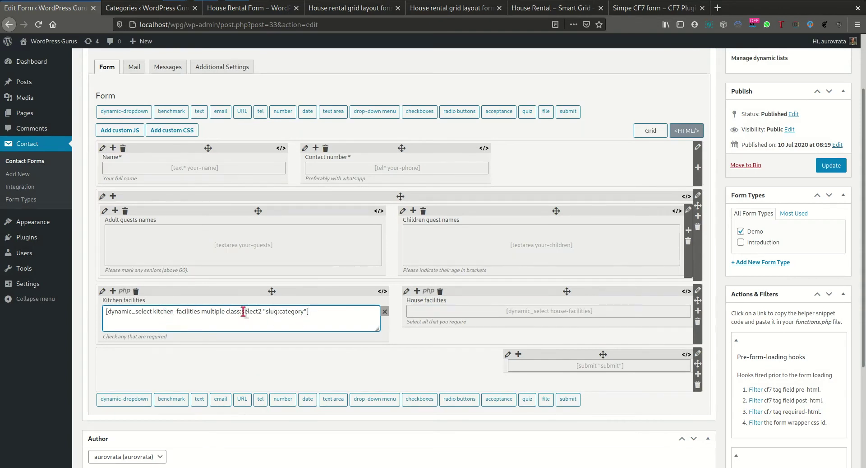
Update the House Rental – Smart grid form and view its live page.
{"action": "left_click", "coordinate": [834, 165]}
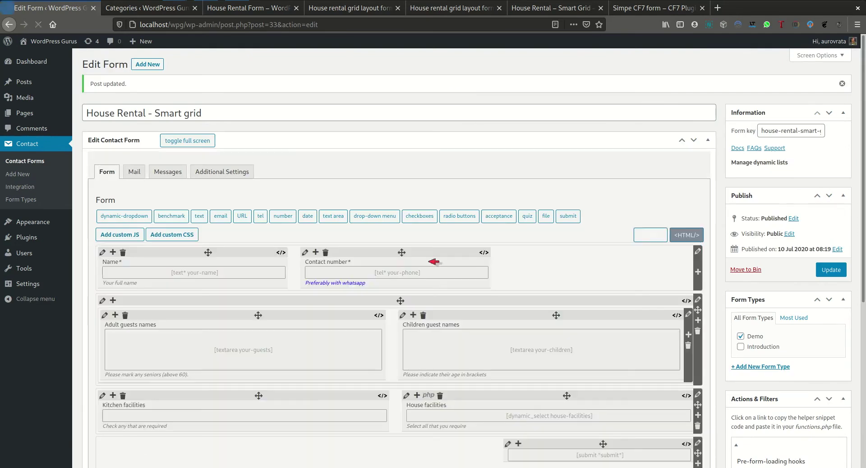
{"action": "left_click", "coordinate": [162, 9]}
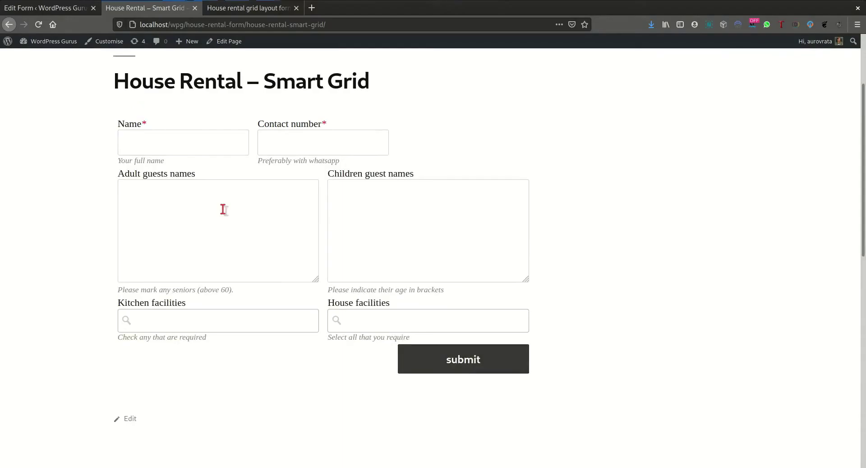
{"action": "scroll", "coordinate": [223, 209], "scroll_direction": "up", "scroll_amount": 1}
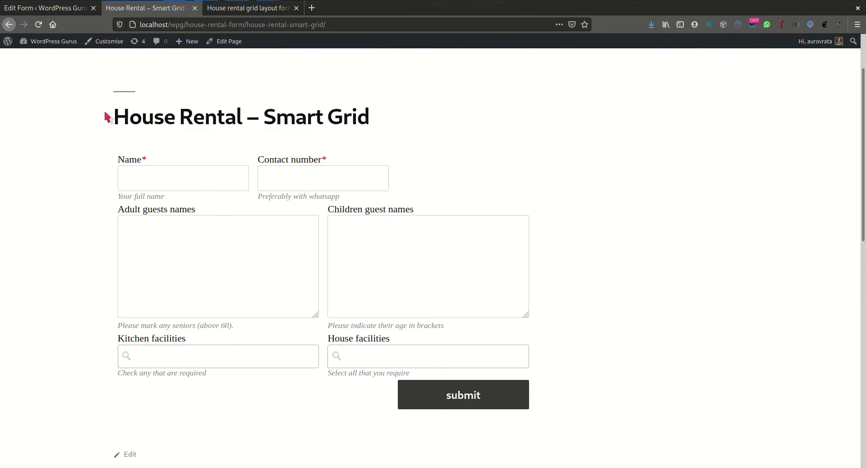
{"action": "scroll", "coordinate": [106, 117], "scroll_direction": "up", "scroll_amount": 1}
{"action": "scroll", "coordinate": [126, 120], "scroll_direction": "down", "scroll_amount": 1}
Expand the Kitchen facilities dropdown on the live form and examine which post categories it offers.
{"action": "left_click", "coordinate": [217, 358]}
{"action": "scroll", "coordinate": [217, 358], "scroll_direction": "down", "scroll_amount": 3}
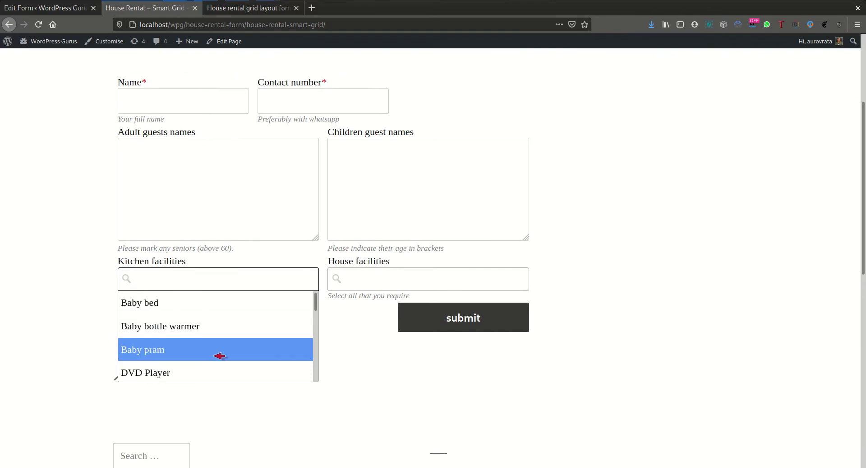
{"action": "scroll", "coordinate": [214, 335], "scroll_direction": "down", "scroll_amount": 4}
{"action": "scroll", "coordinate": [214, 329], "scroll_direction": "down", "scroll_amount": 4}
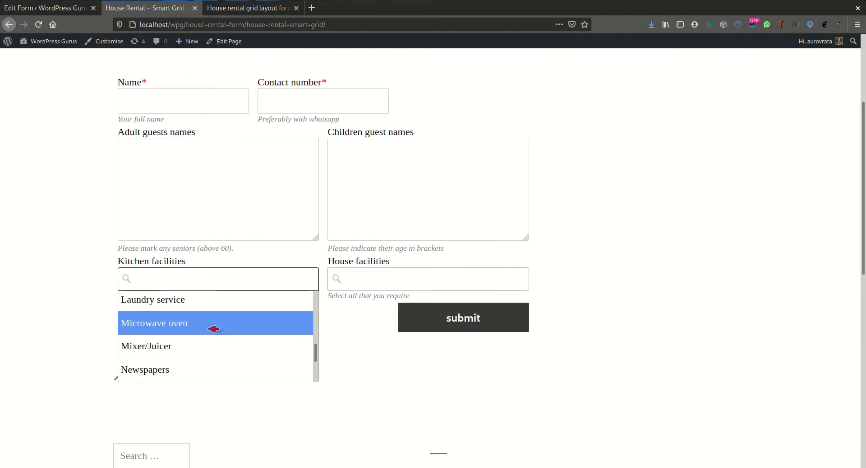
{"action": "scroll", "coordinate": [213, 332], "scroll_direction": "up", "scroll_amount": 3}
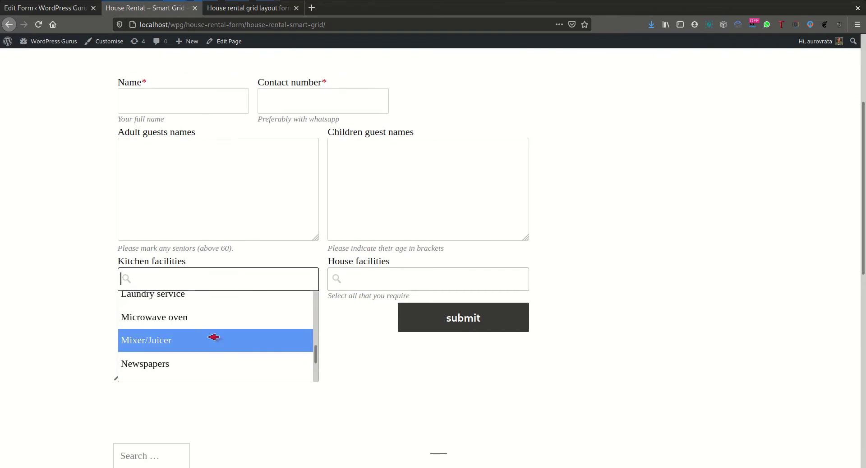
{"action": "scroll", "coordinate": [210, 325], "scroll_direction": "up", "scroll_amount": 1}
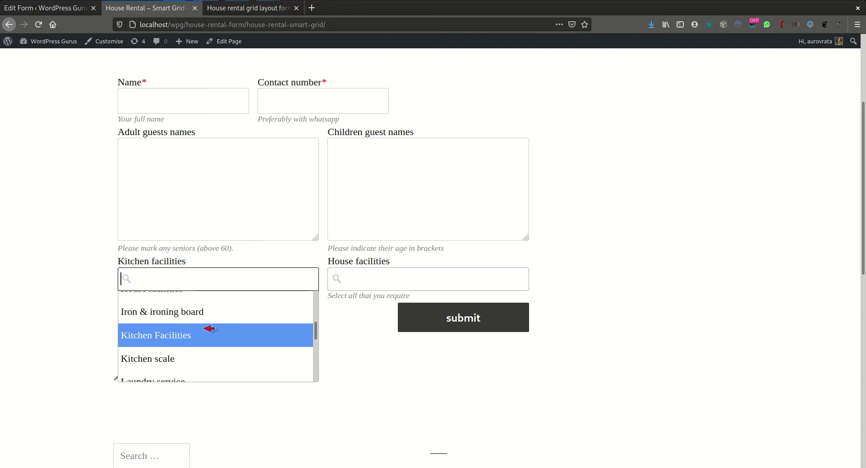
{"action": "scroll", "coordinate": [199, 321], "scroll_direction": "down", "scroll_amount": 2}
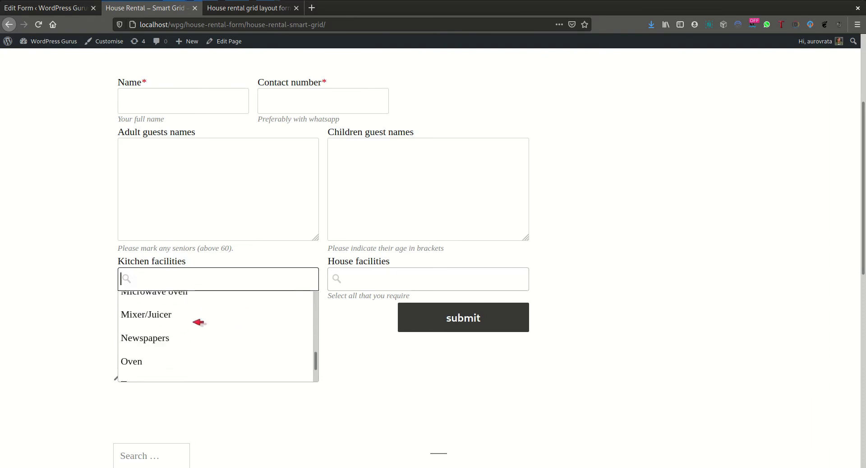
{"action": "scroll", "coordinate": [199, 320], "scroll_direction": "down", "scroll_amount": 2}
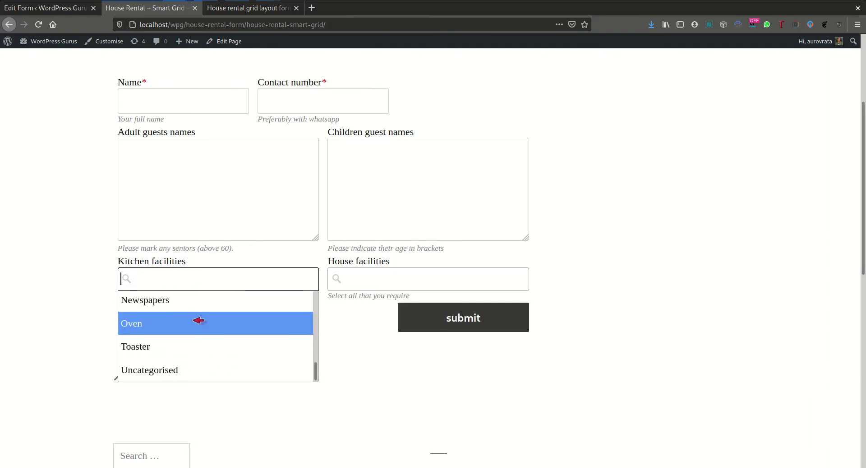
{"action": "scroll", "coordinate": [199, 320], "scroll_direction": "down", "scroll_amount": 1}
{"action": "scroll", "coordinate": [199, 320], "scroll_direction": "down", "scroll_amount": 1}
{"action": "scroll", "coordinate": [199, 320], "scroll_direction": "up", "scroll_amount": 3}
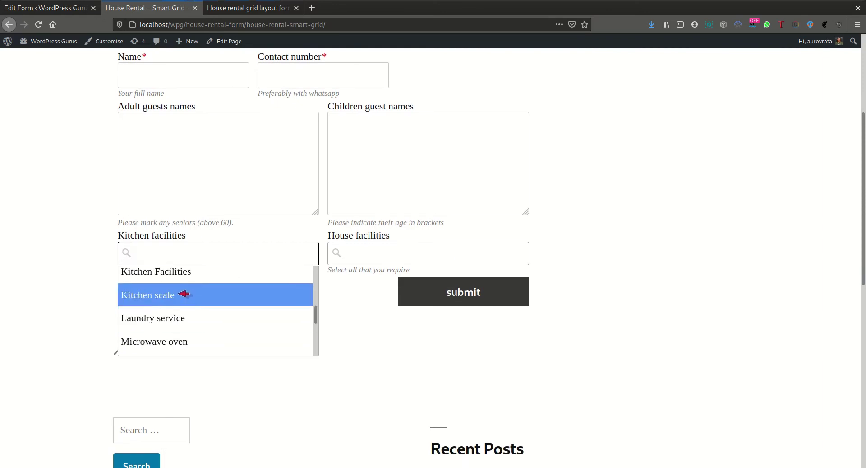
{"action": "scroll", "coordinate": [184, 294], "scroll_direction": "up", "scroll_amount": 3}
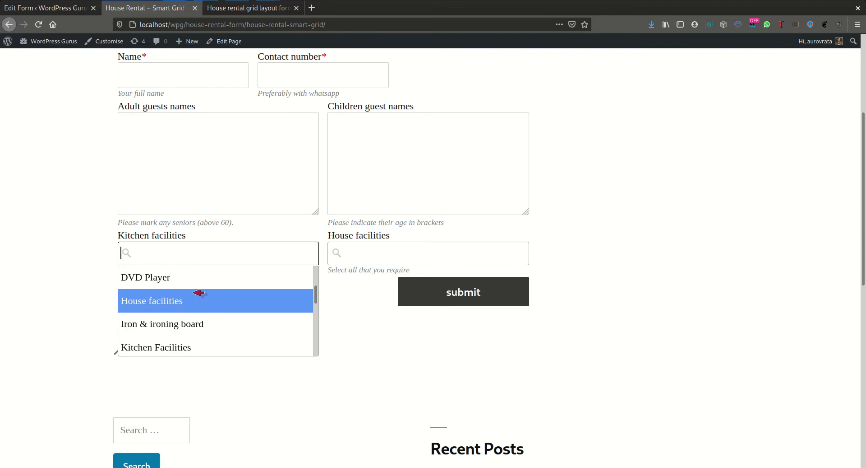
View the post categories in the WordPress admin to examine how facility terms are grouped under parents, and return to the live form.
{"action": "left_click", "coordinate": [87, 283]}
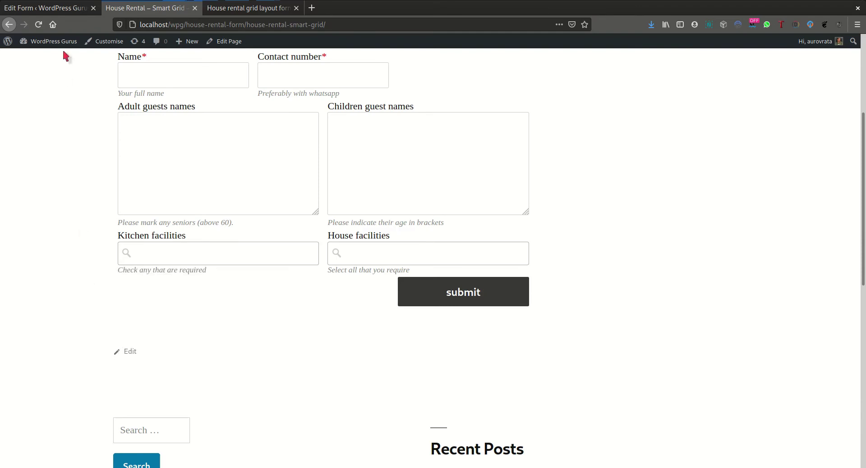
{"action": "left_click", "coordinate": [60, 10]}
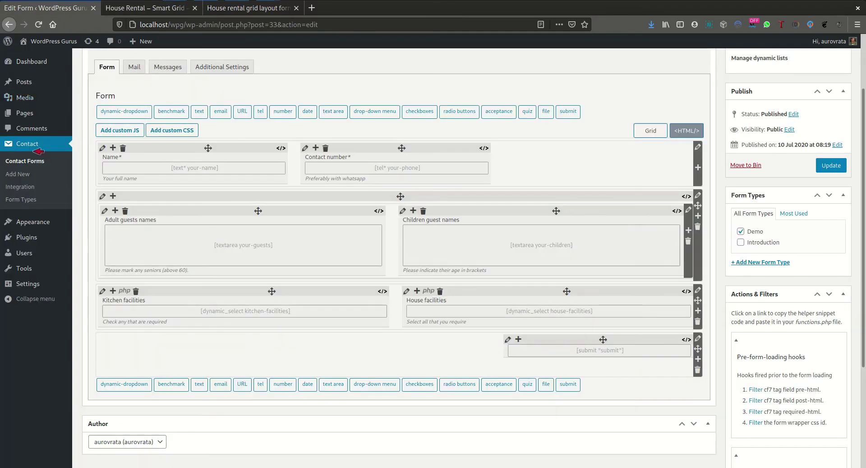
{"action": "mouse_move", "coordinate": [30, 98]}
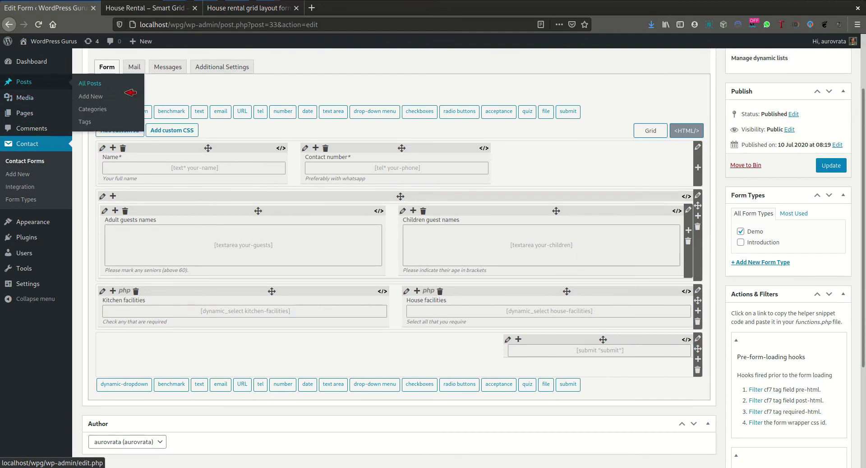
{"action": "left_click", "coordinate": [100, 110]}
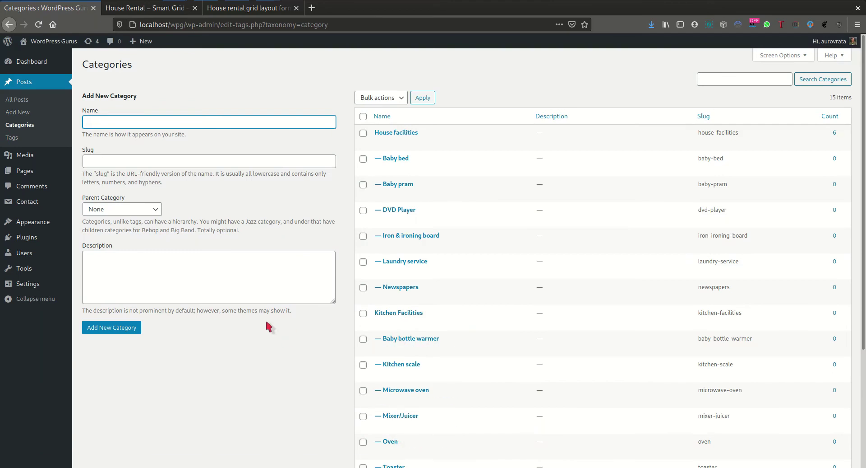
{"action": "left_click", "coordinate": [144, 9]}
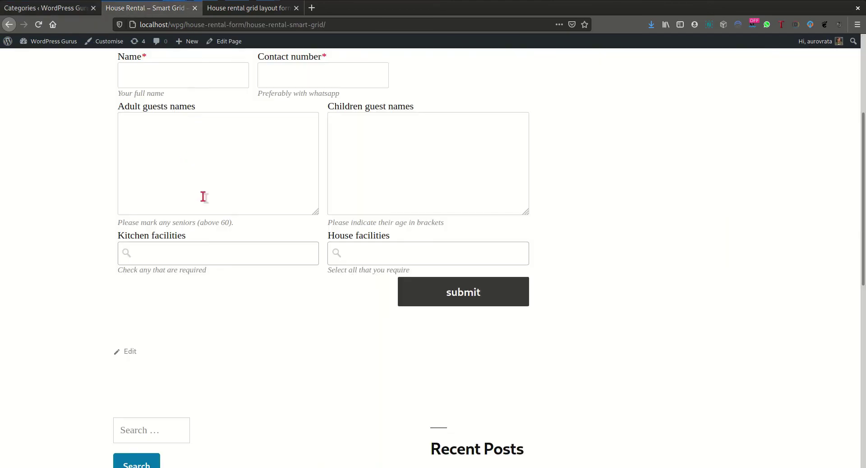
Reopen the House Rental – Smart grid form for editing and copy the taxonomy query filter snippet of the Kitchen facilities dropdown.
{"action": "left_click", "coordinate": [64, 8]}
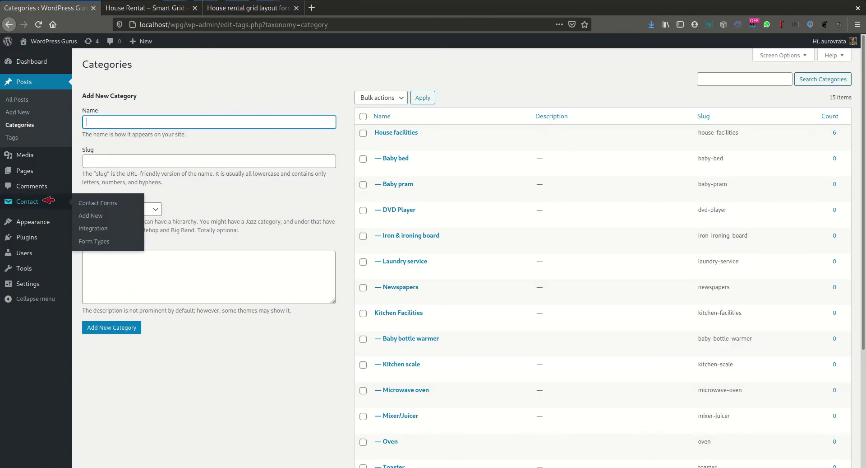
{"action": "left_click", "coordinate": [36, 204]}
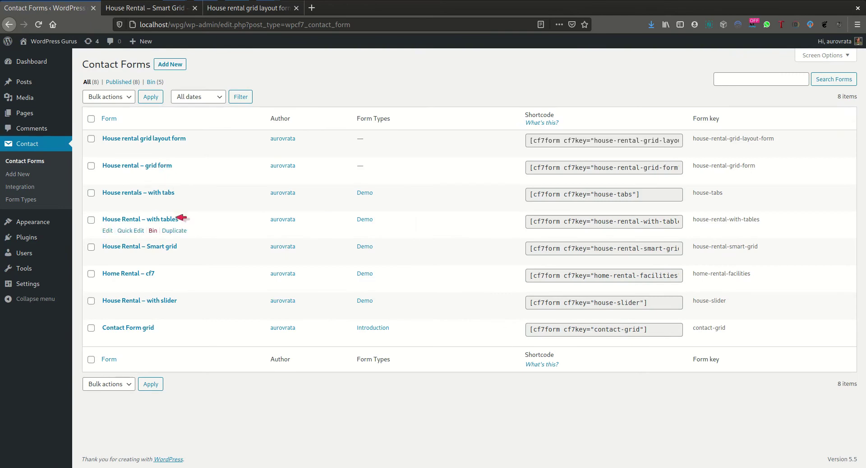
{"action": "left_click", "coordinate": [174, 246]}
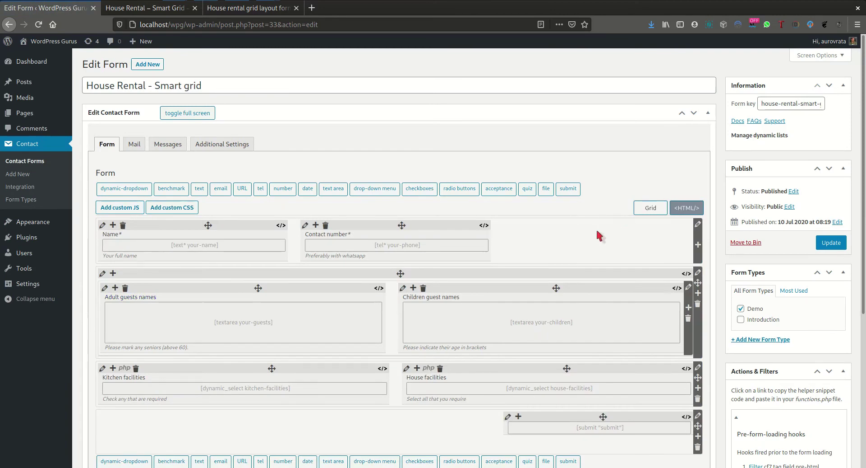
{"action": "scroll", "coordinate": [596, 228], "scroll_direction": "down", "scroll_amount": 2}
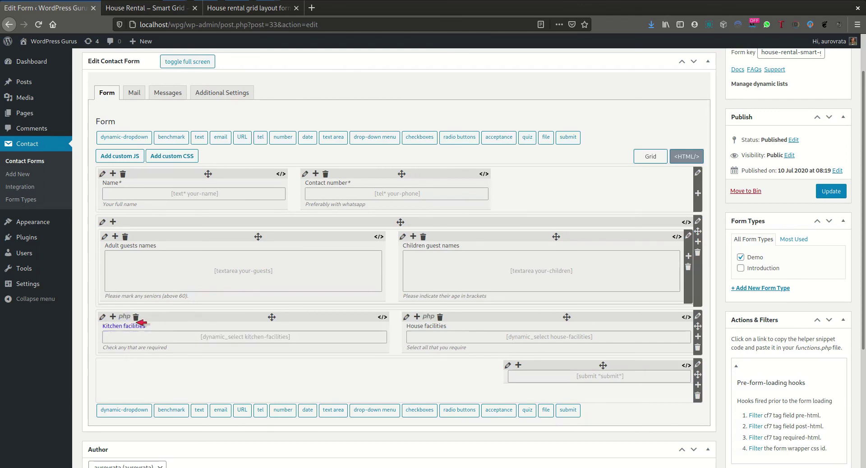
{"action": "left_click", "coordinate": [123, 315]}
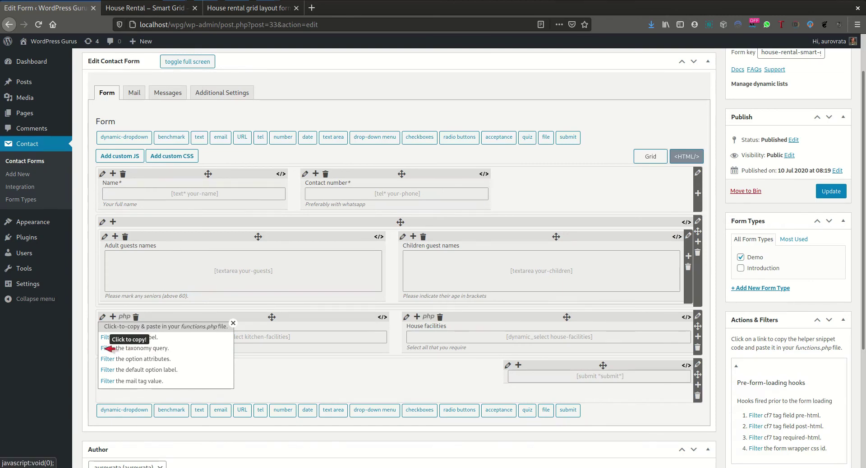
{"action": "left_click", "coordinate": [108, 348]}
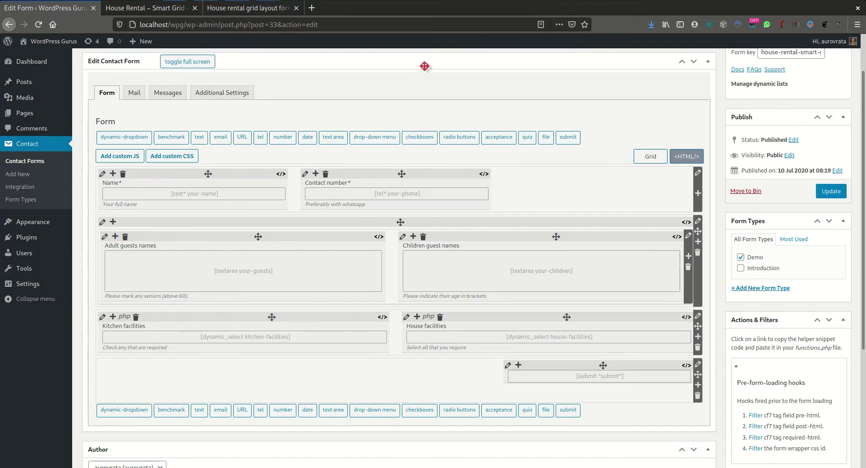
Switch to Atom and insert the copied cf7sg_dynamic_dropdown_taxonomy_query filter code at the start of the wpg-2019 theme's functions.php, below the opening PHP tag.
{"action": "key", "text": "alt+Tab"}
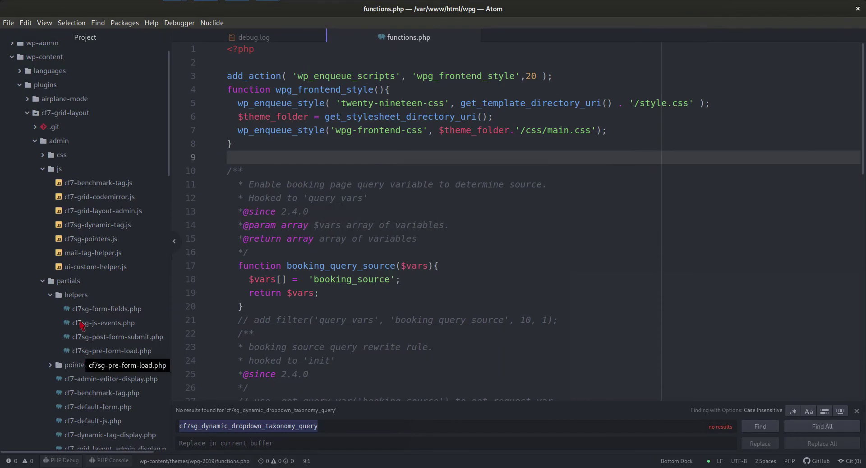
{"action": "scroll", "coordinate": [70, 214], "scroll_direction": "down", "scroll_amount": 10}
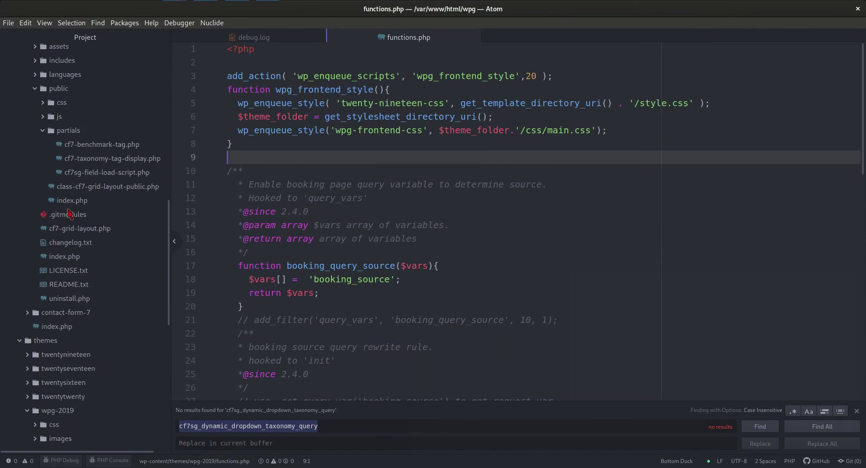
{"action": "scroll", "coordinate": [70, 215], "scroll_direction": "down", "scroll_amount": 9}
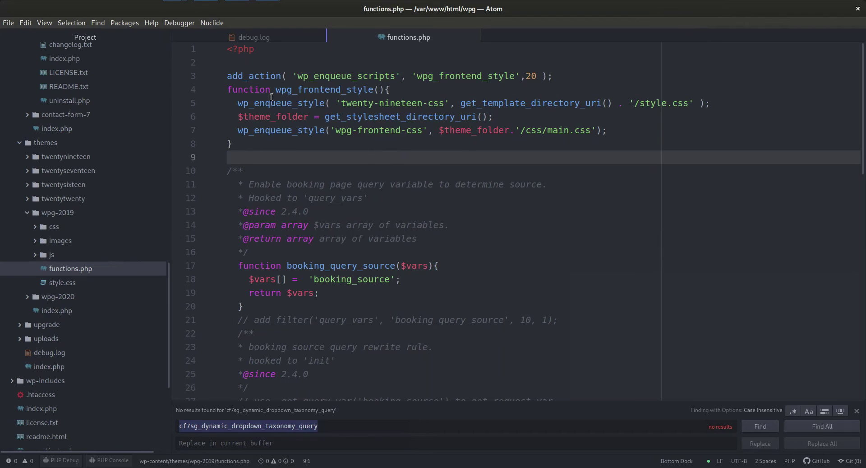
{"action": "left_click", "coordinate": [260, 63]}
{"action": "type", "text": "add_filter( 'cf7sg_dynamic_dropdown_taxonomy_query','kitchen_facilities_taxonomy_query',10,3); /** * Filter dropdown taxonomy query parameter. * (see https://developer.wordpress.org/reference/classes/wp_term_query/__construct/) * @param array $args array of taxonomy query attributes. * @param string $name the field name being populated. * @param string $cf7_key  the form unique key. * @return array of query attributes. */ function kitchen_facilities_taxonomy_query($args, $name, $cf7_key){   //these are the label users will see when the dropdown opens.   if('house-rental-smart-grid'!==$cf7_key && 'kitchen-facilities' !== $name){     return $args;   }   //use only the child terms of a parent.   $args['parent']=0   return $args; }"}
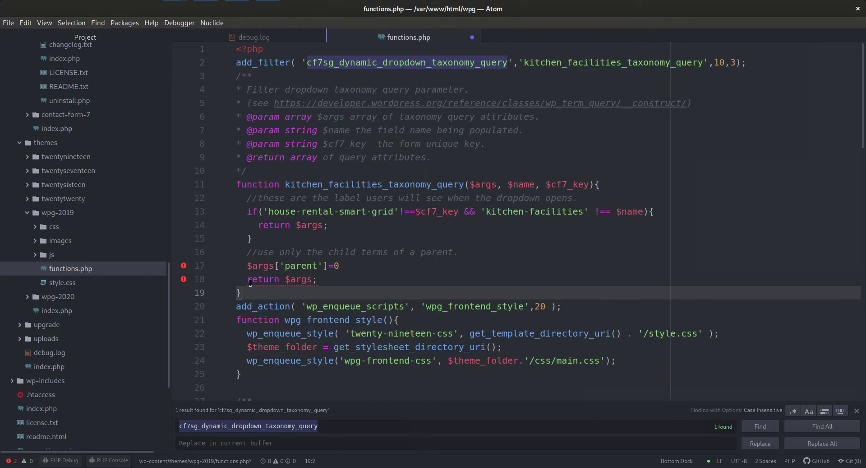
Review the filter's hook name, callback function name, parameters and early return of $args in functions.php.
{"action": "double_click", "coordinate": [370, 63]}
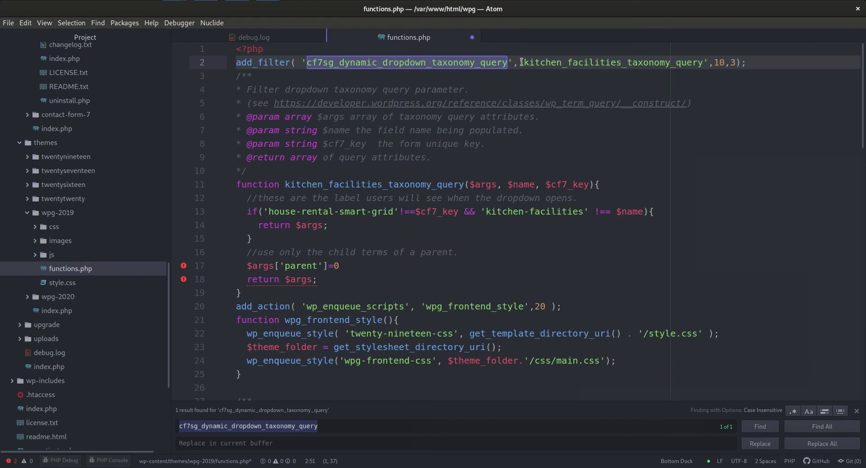
{"action": "left_click_drag", "start_coordinate": [522, 62], "coordinate": [622, 62]}
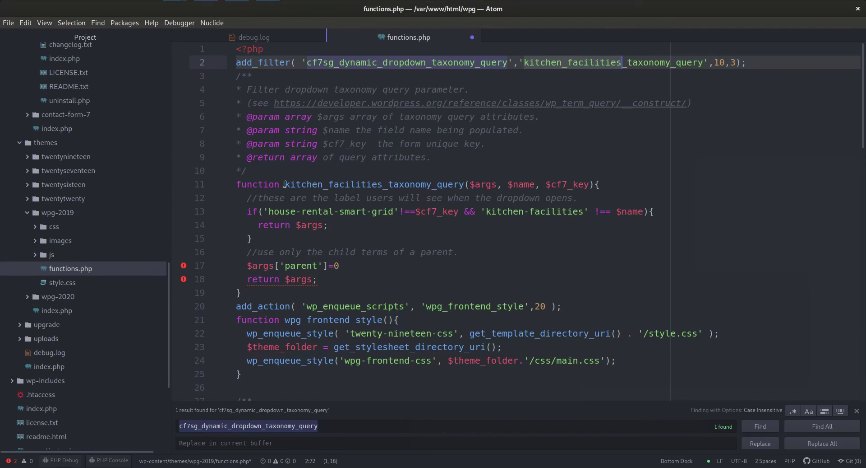
{"action": "left_click_drag", "start_coordinate": [284, 183], "coordinate": [383, 184]}
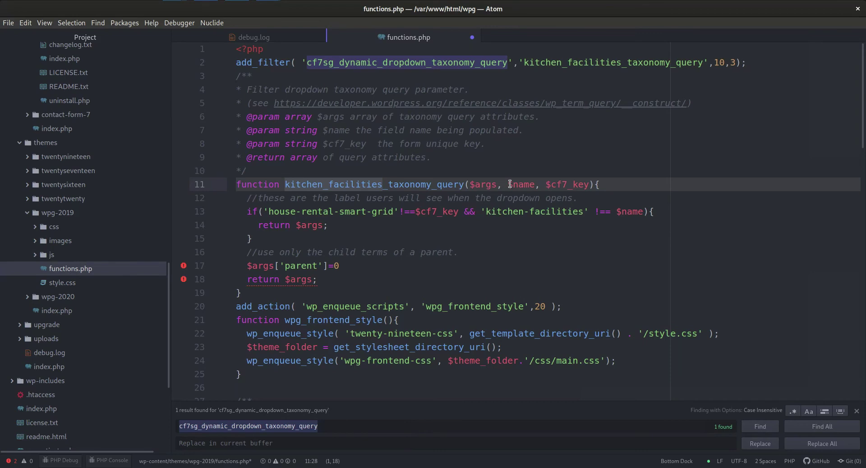
{"action": "left_click_drag", "start_coordinate": [508, 185], "coordinate": [584, 189]}
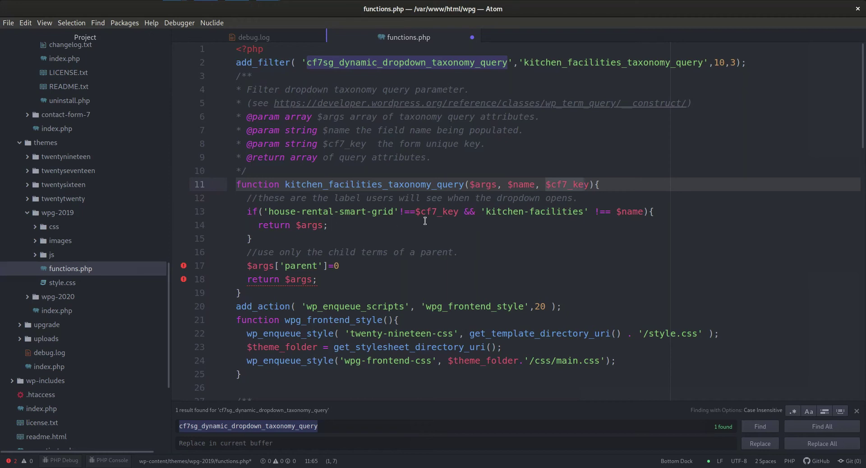
{"action": "left_click_drag", "start_coordinate": [293, 226], "coordinate": [335, 224]}
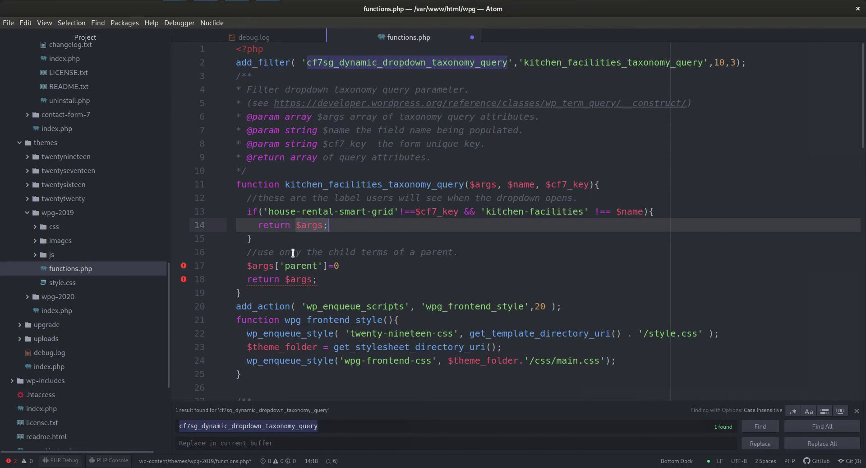
Set $args['parent'] to 6 in the kitchen facilities filter, end the statement with a semicolon, and save functions.php.
{"action": "mouse_move", "coordinate": [319, 221]}
{"action": "left_click", "coordinate": [350, 263]}
{"action": "key", "text": "BackSpace"}
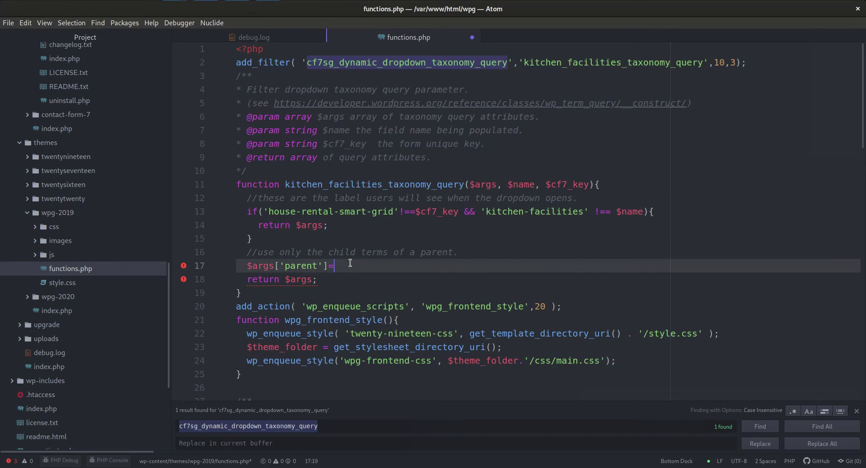
{"action": "type", "text": "6"}
{"action": "type", "text": ";"}
{"action": "key", "text": "ctrl+s"}
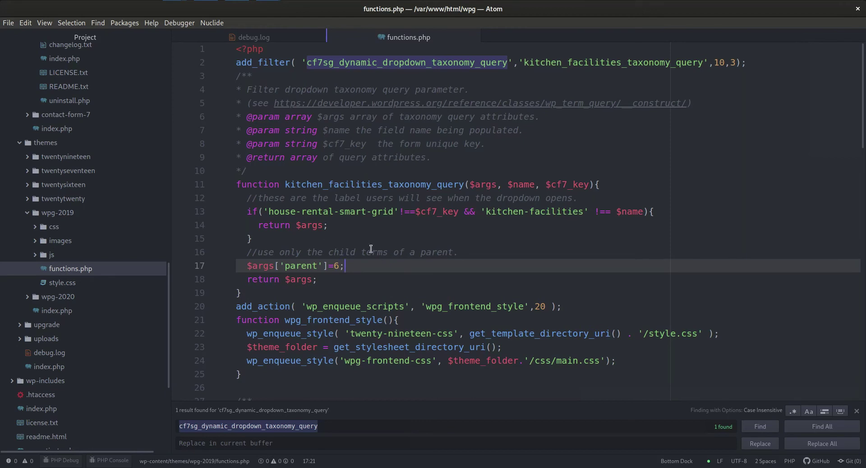
Switch to the browser, reload the live House Rental form, and examine which options the Kitchen facilities dropdown offers.
{"action": "key", "text": "alt+Tab"}
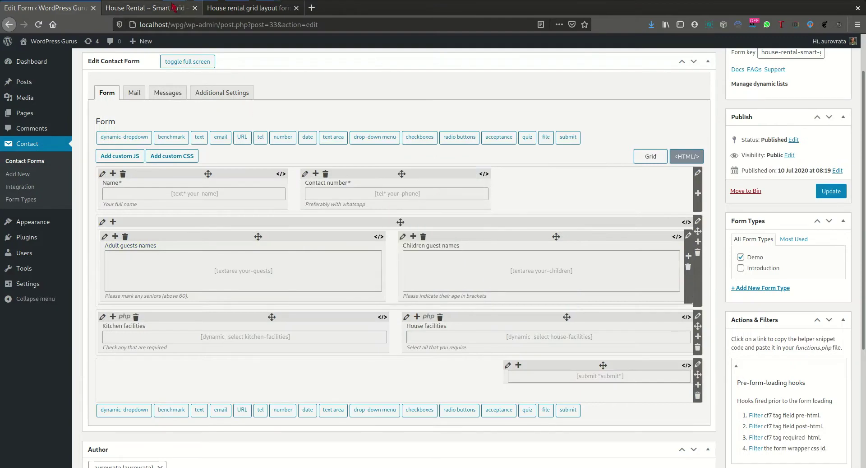
{"action": "key", "text": "ctrl+Tab"}
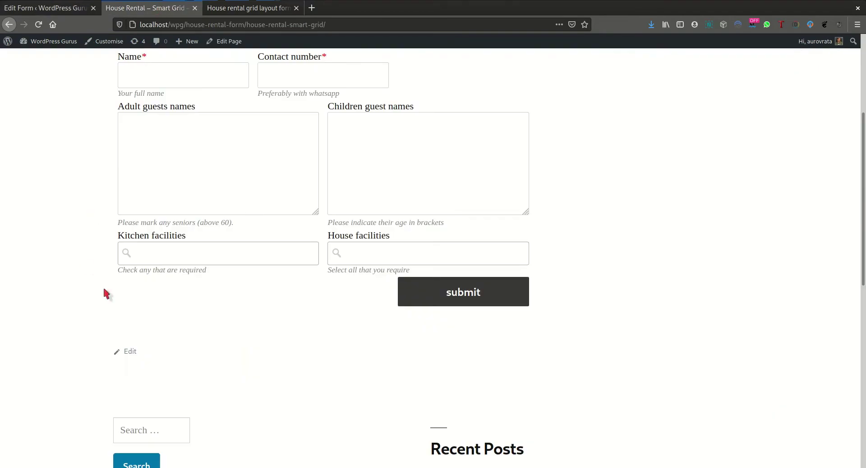
{"action": "left_click", "coordinate": [39, 24]}
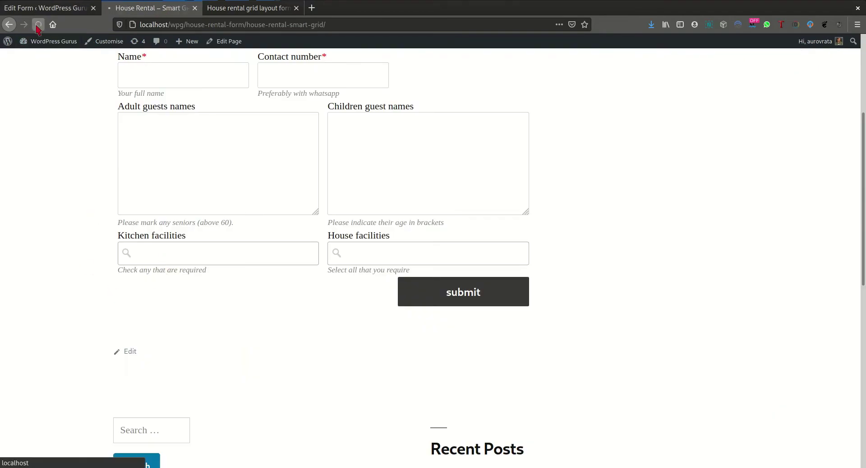
{"action": "left_click", "coordinate": [205, 252]}
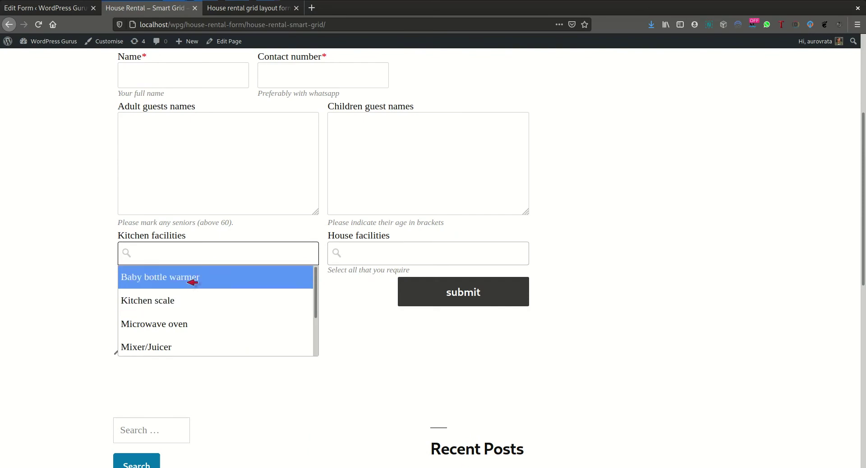
{"action": "scroll", "coordinate": [187, 321], "scroll_direction": "down", "scroll_amount": 2}
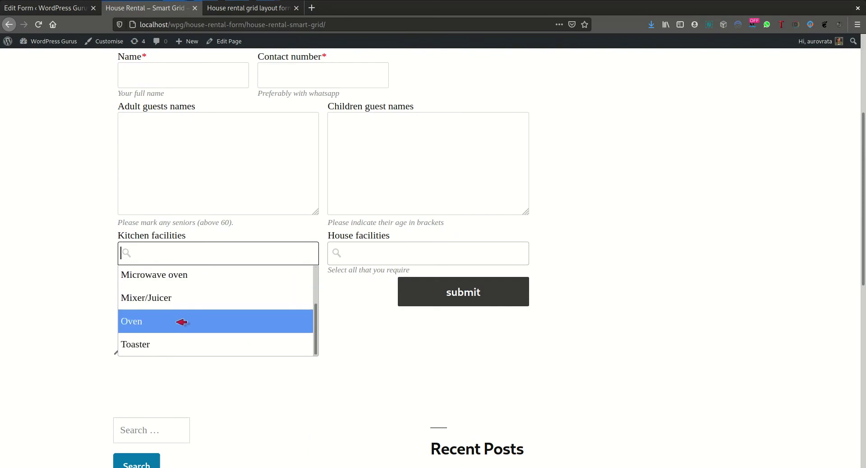
{"action": "scroll", "coordinate": [177, 340], "scroll_direction": "down", "scroll_amount": 2}
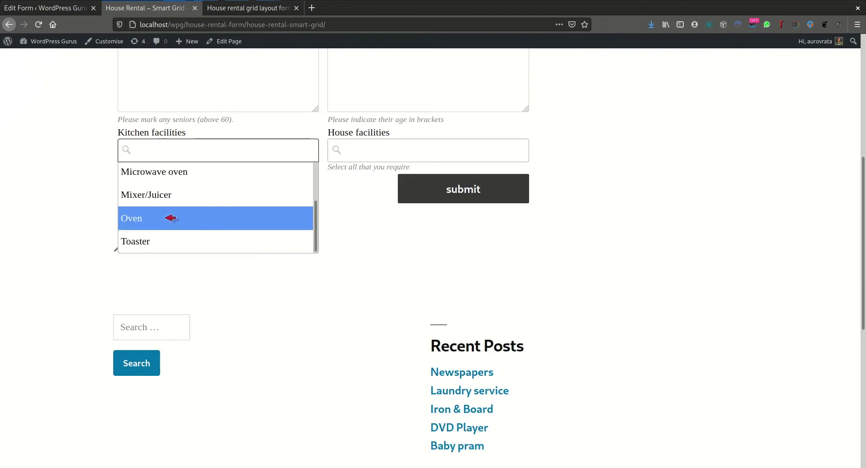
{"action": "scroll", "coordinate": [173, 176], "scroll_direction": "up", "scroll_amount": 3}
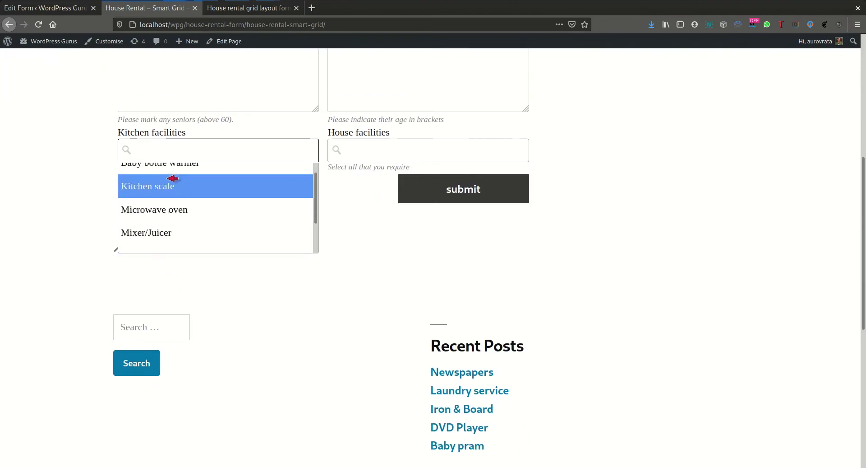
{"action": "scroll", "coordinate": [171, 180], "scroll_direction": "up", "scroll_amount": 2}
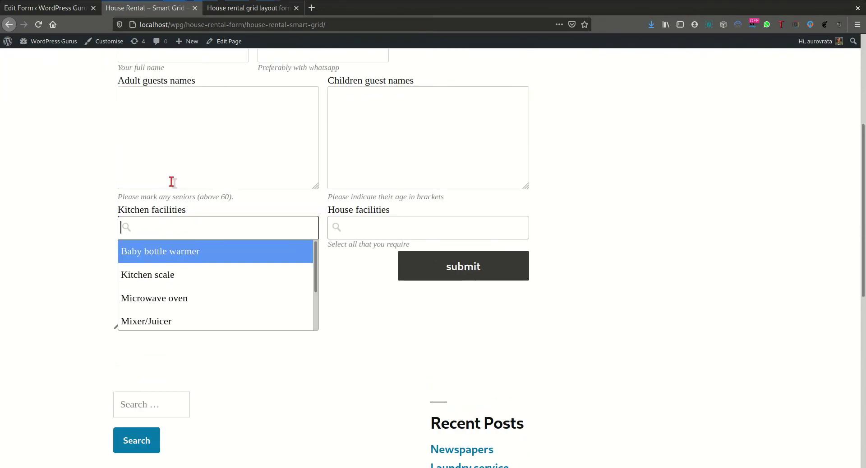
Review the child terms of Kitchen Facilities in the post categories, and view the House rental grid layout form page for comparison.
{"action": "left_click", "coordinate": [45, 8]}
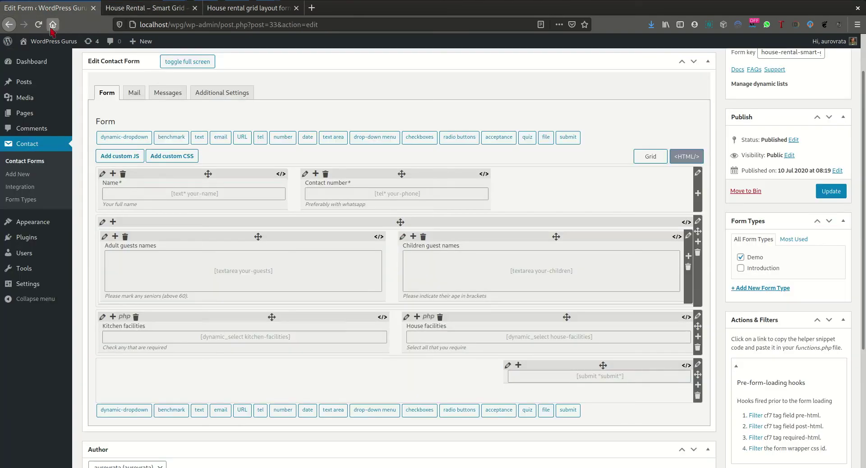
{"action": "mouse_move", "coordinate": [41, 81]}
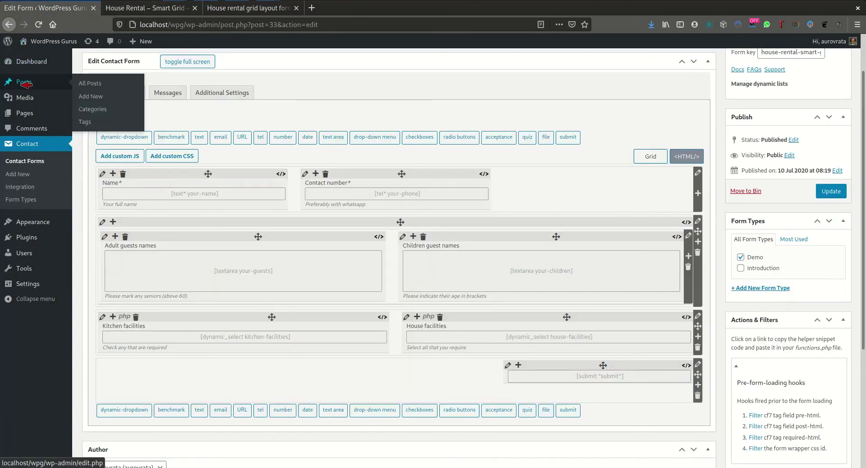
{"action": "left_click", "coordinate": [97, 110]}
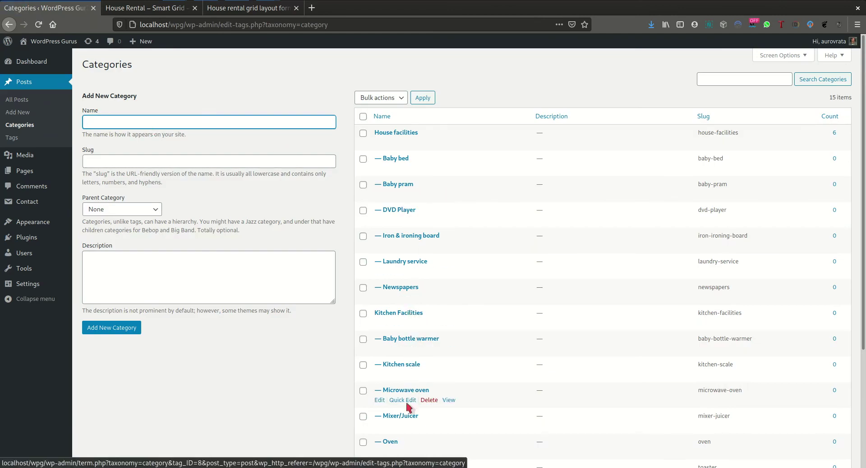
{"action": "scroll", "coordinate": [400, 445], "scroll_direction": "down", "scroll_amount": 1}
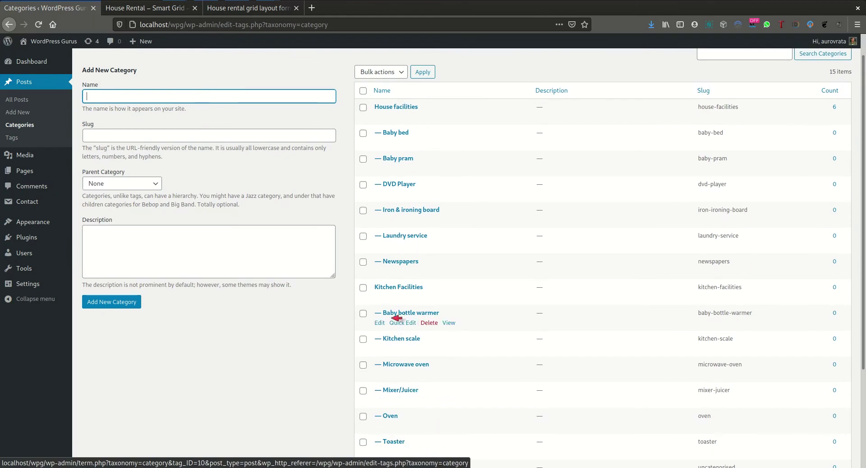
{"action": "left_click", "coordinate": [260, 9]}
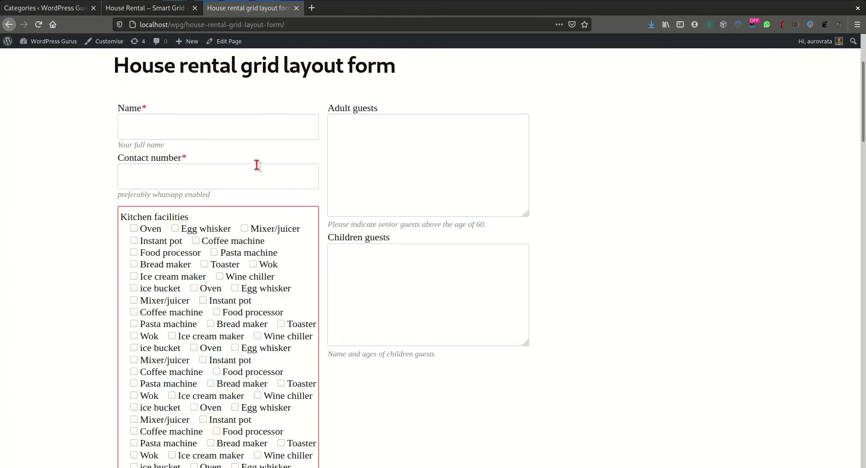
On the live House Rental – Smart Grid form, search the Kitchen facilities dropdown and pick Toaster and Mixer/Juicer.
{"action": "left_click", "coordinate": [165, 8]}
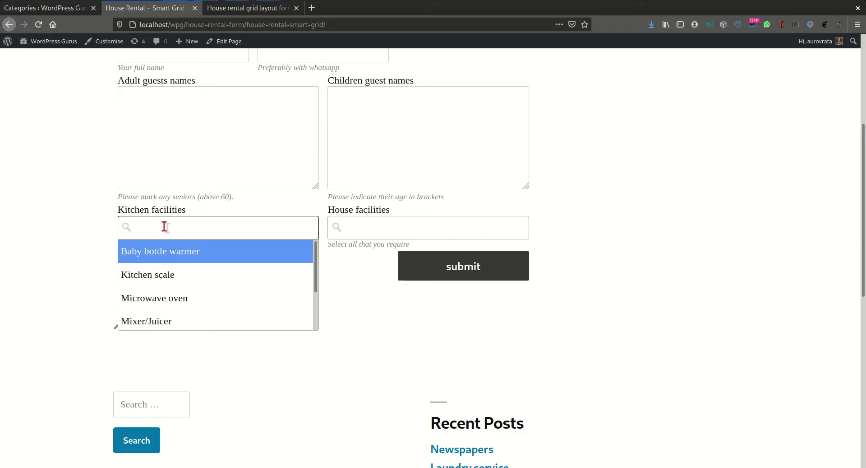
{"action": "type", "text": "to"}
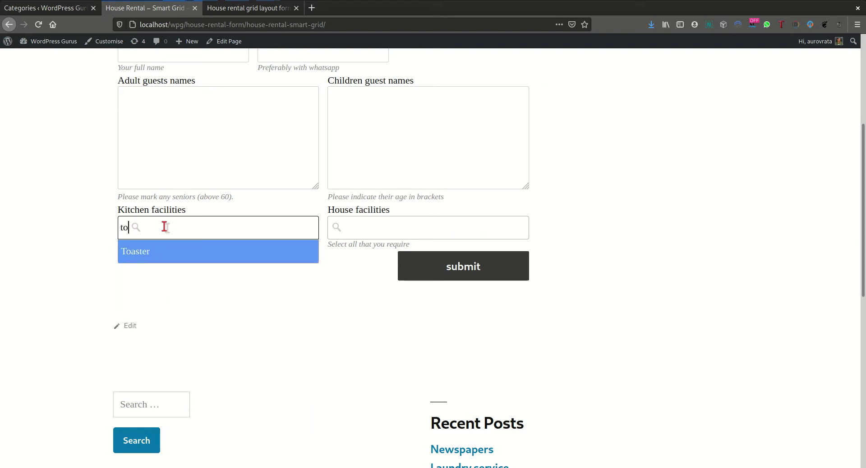
{"action": "left_click", "coordinate": [144, 251]}
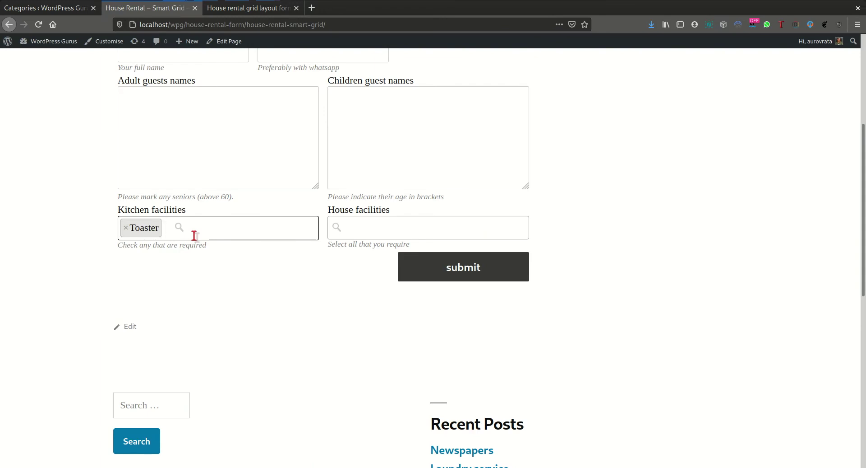
{"action": "type", "text": "mix"}
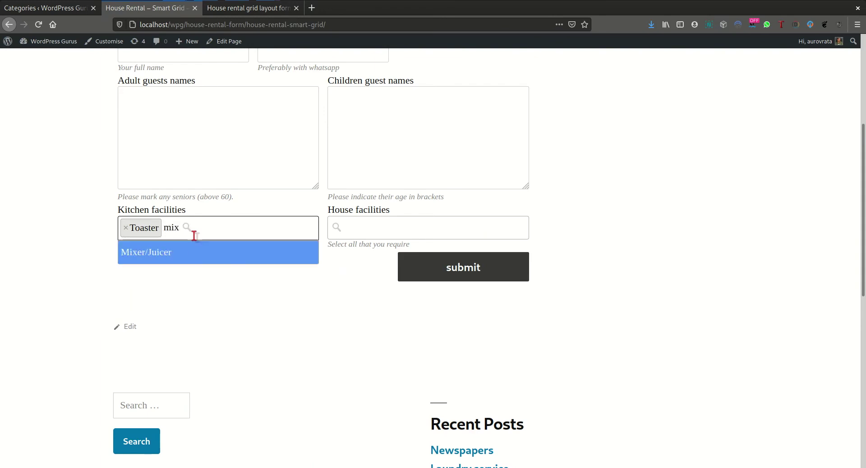
{"action": "left_click", "coordinate": [161, 252]}
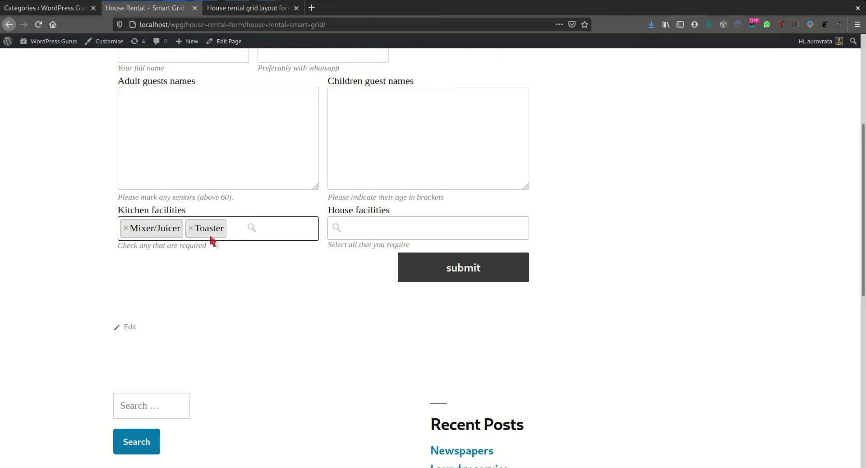
{"action": "scroll", "coordinate": [212, 237], "scroll_direction": "up", "scroll_amount": 3}
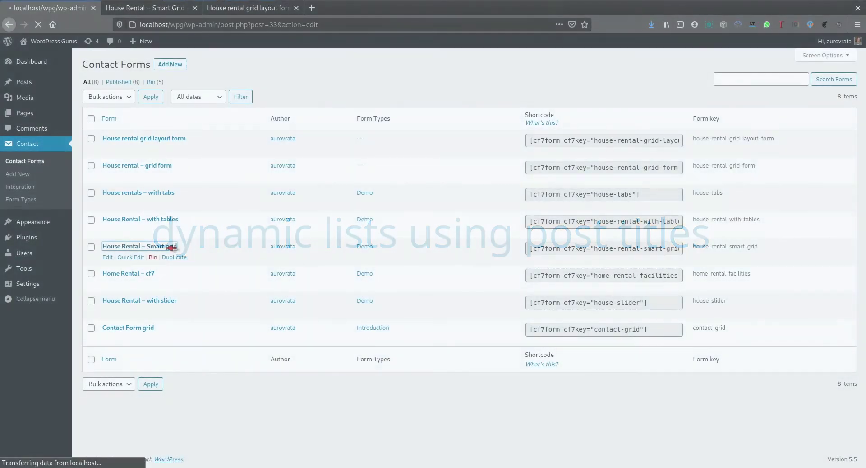
Open the House Rental – Smart grid contact form for editing, and view the list of all posts in a separate browser tab.
{"action": "left_click", "coordinate": [167, 246]}
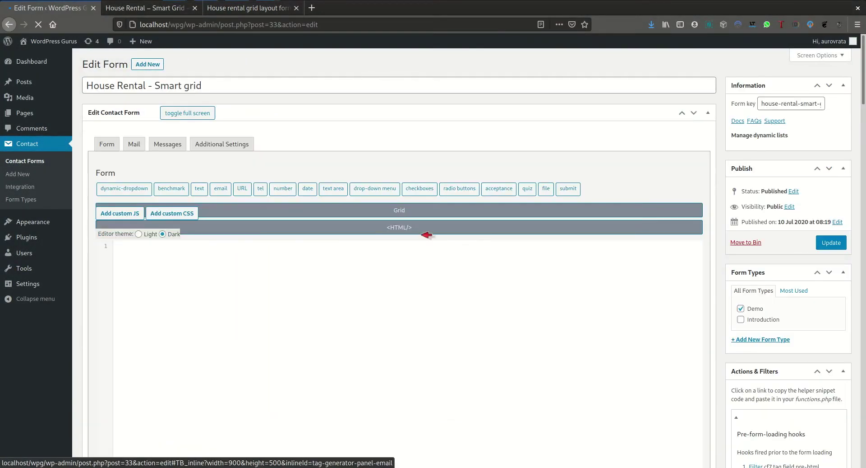
{"action": "scroll", "coordinate": [502, 225], "scroll_direction": "down", "scroll_amount": 2}
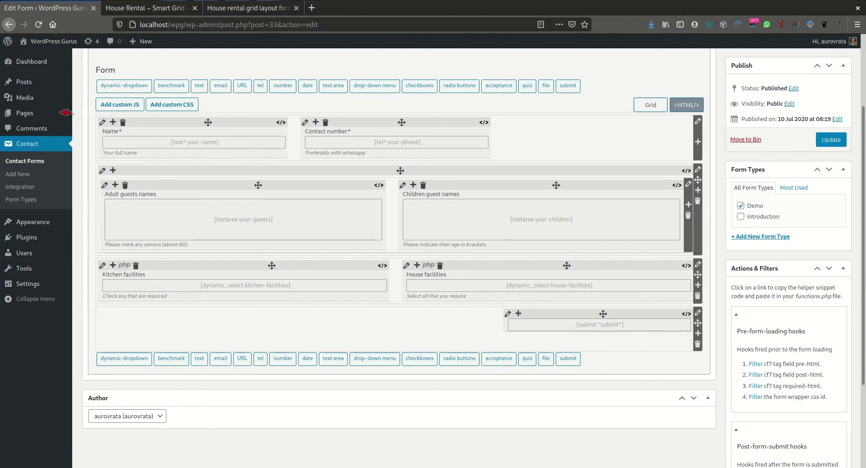
{"action": "mouse_move", "coordinate": [29, 85]}
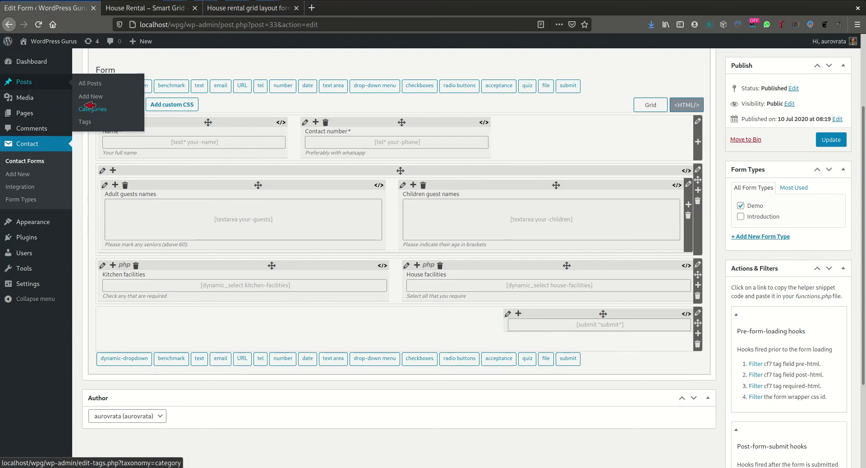
{"action": "middle_click", "coordinate": [93, 84]}
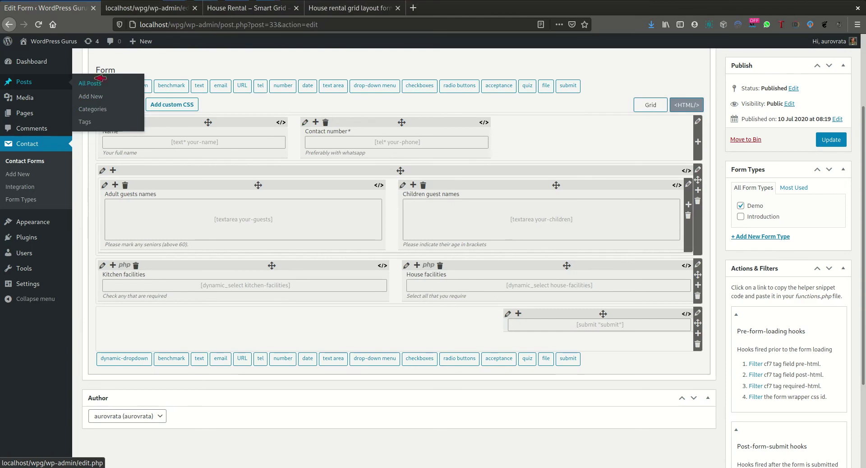
{"action": "left_click", "coordinate": [151, 10]}
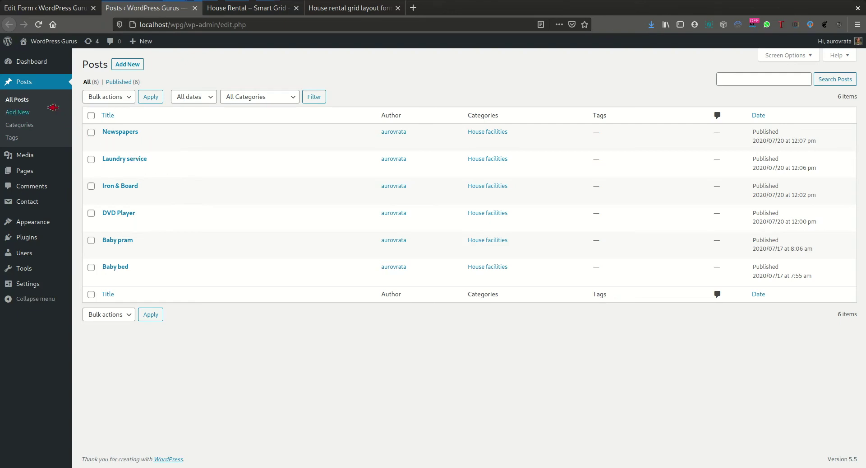
Return to the form editor and clear the existing dynamic_select tag from the House facilities field.
{"action": "left_click", "coordinate": [61, 12]}
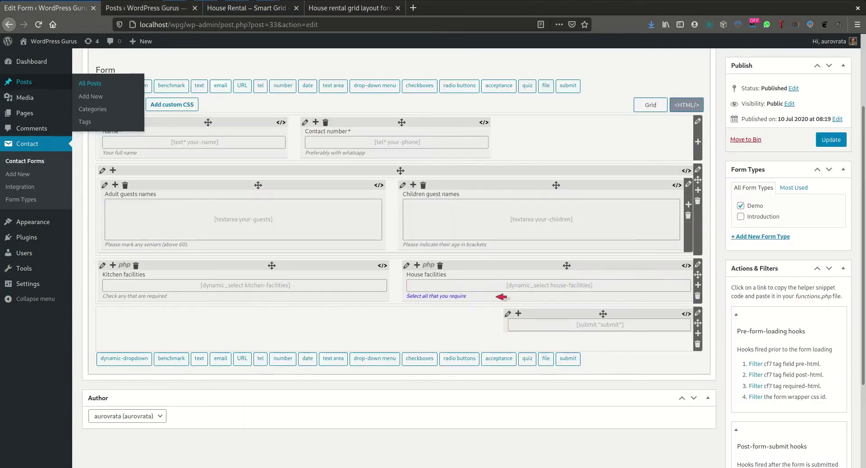
{"action": "left_click", "coordinate": [503, 293]}
{"action": "left_click_drag", "start_coordinate": [545, 295], "coordinate": [406, 289]}
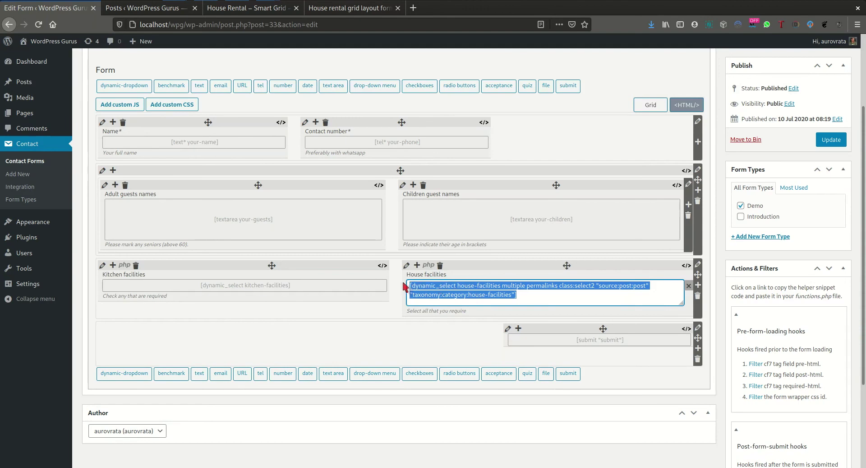
{"action": "key", "text": "BackSpace"}
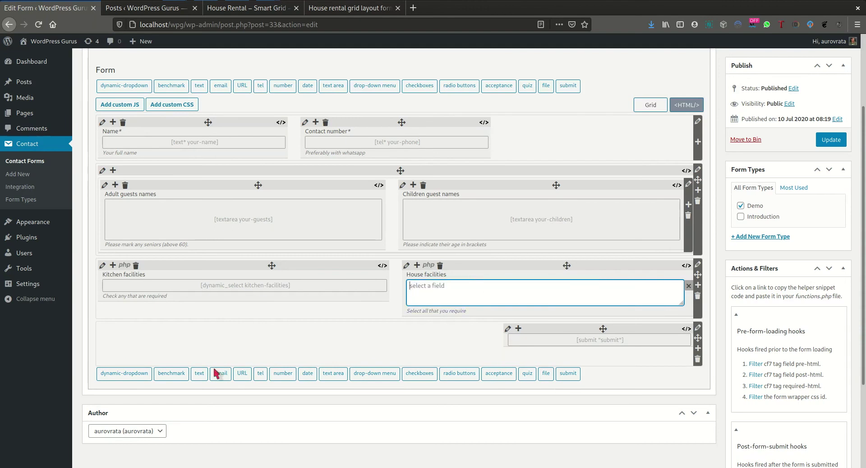
Start a dynamic-dropdown tag named house-facilities with multiple selection enabled and the jQuery Select2 dropdown style.
{"action": "left_click", "coordinate": [131, 372]}
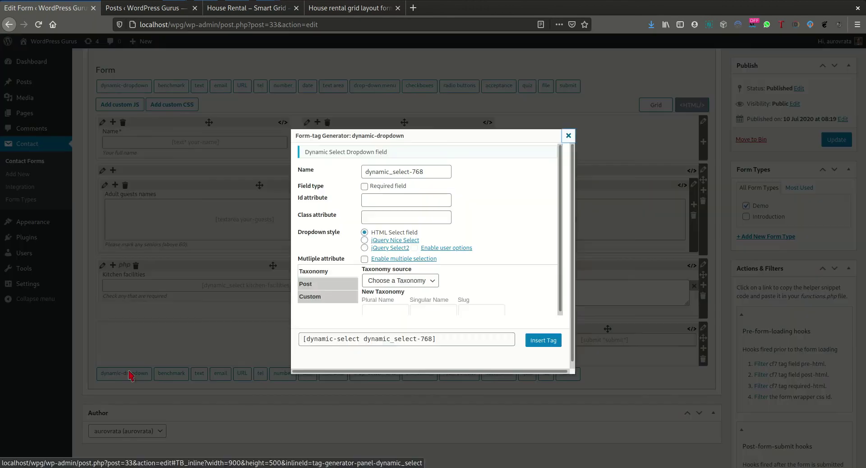
{"action": "left_click", "coordinate": [435, 169]}
{"action": "triple_click", "coordinate": [434, 169]}
{"action": "type", "text": "house-facilities"}
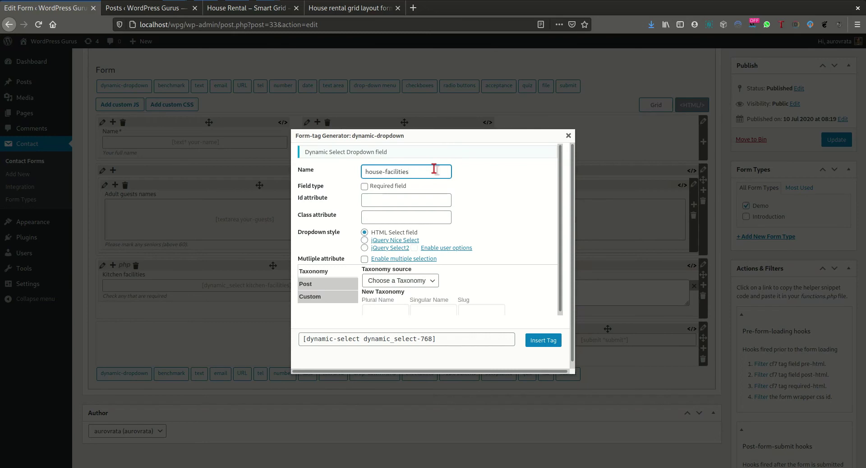
{"action": "left_click", "coordinate": [364, 259]}
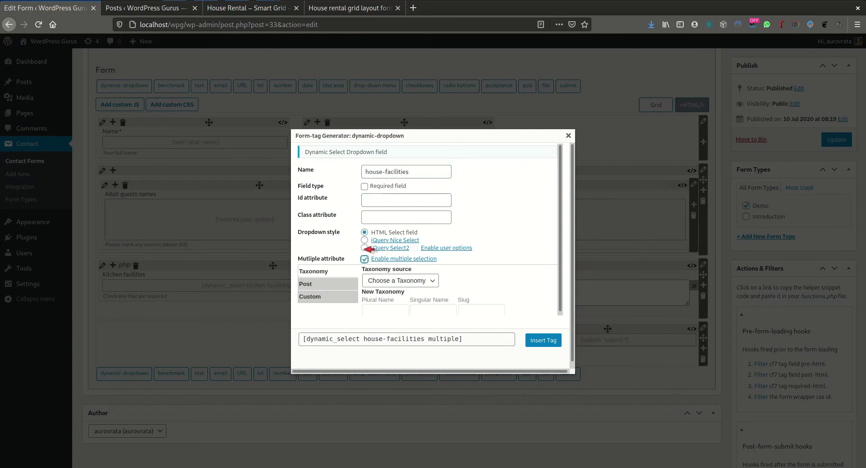
{"action": "left_click", "coordinate": [365, 247]}
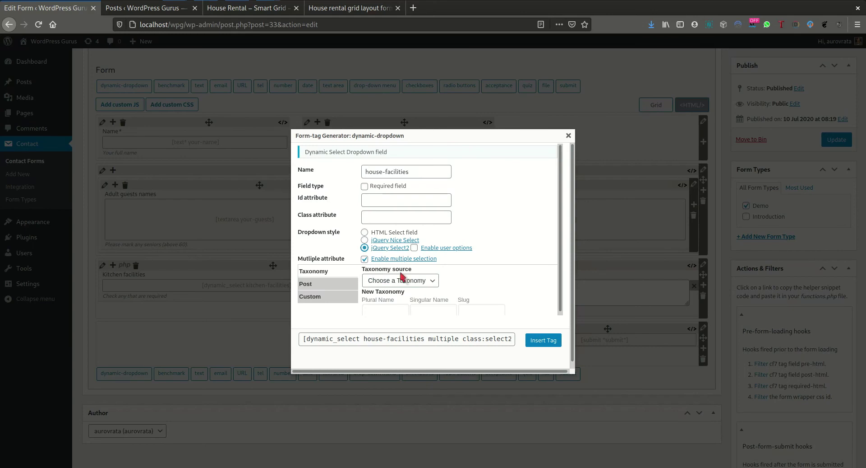
Set the dropdown's post source to Posts and include post links.
{"action": "left_click", "coordinate": [323, 283]}
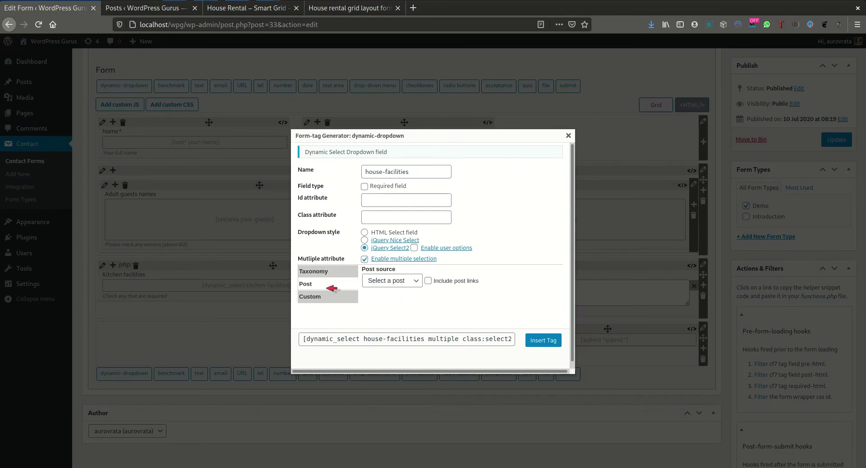
{"action": "left_click", "coordinate": [412, 280]}
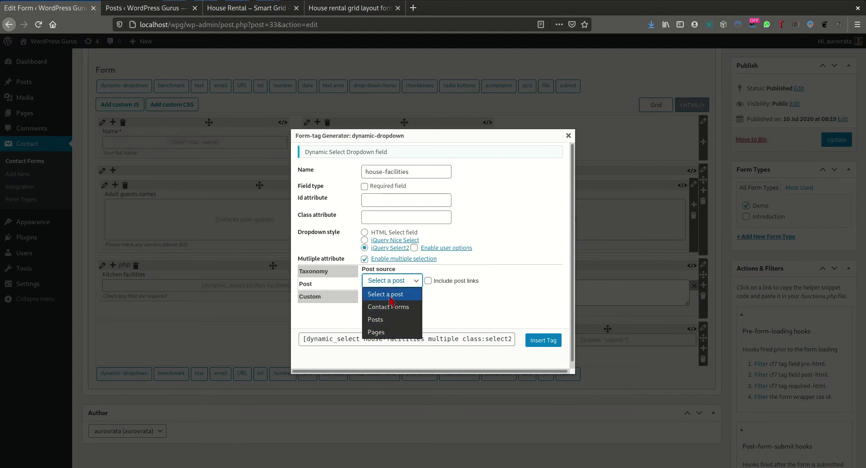
{"action": "left_click", "coordinate": [387, 320]}
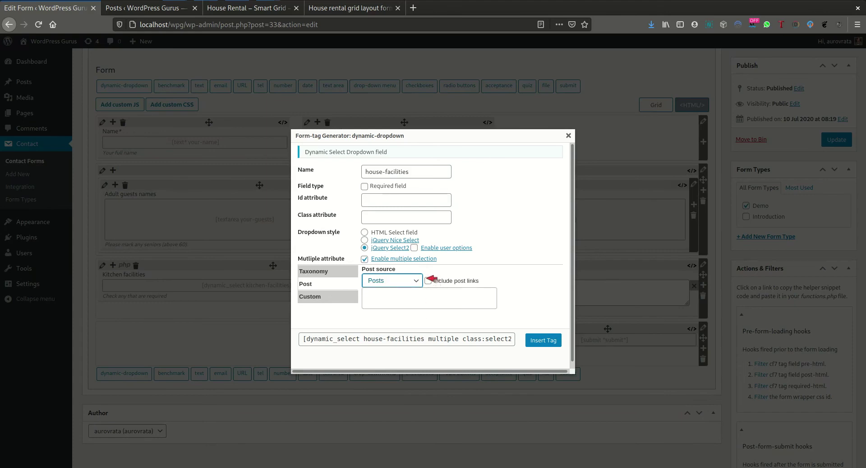
{"action": "left_click", "coordinate": [428, 280]}
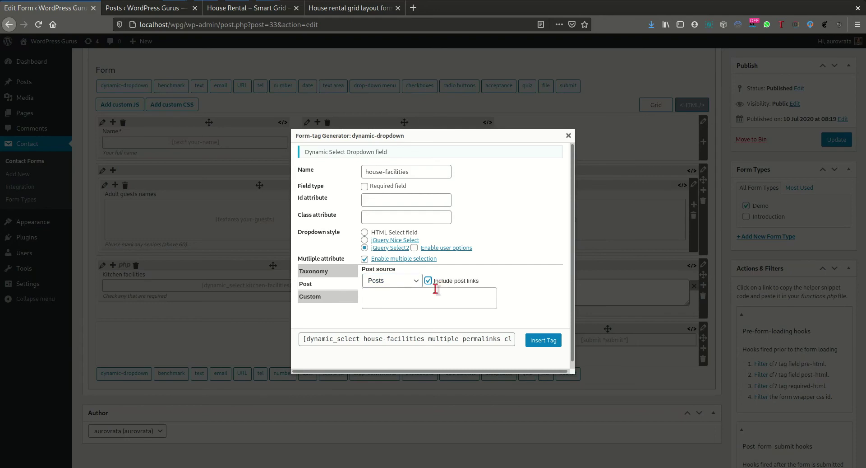
Limit the posts to the House facilities category, and insert the generated tag into the House facilities field.
{"action": "left_click", "coordinate": [442, 298]}
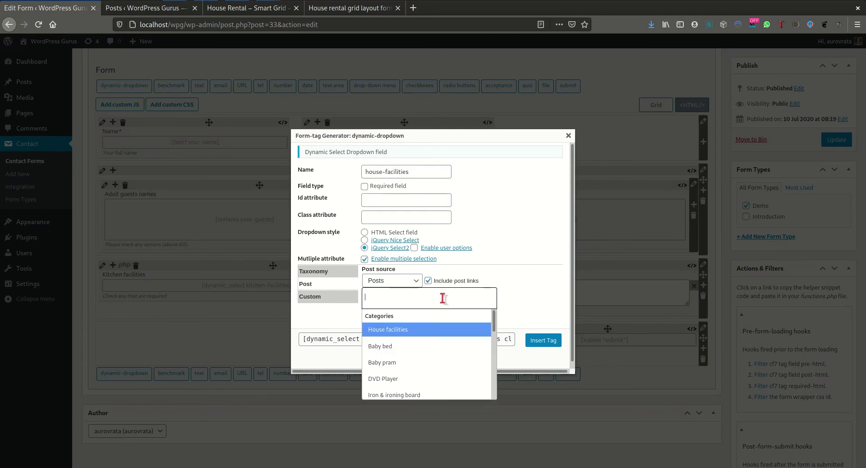
{"action": "left_click", "coordinate": [443, 298]}
{"action": "left_click", "coordinate": [442, 298]}
{"action": "scroll", "coordinate": [448, 330], "scroll_direction": "down", "scroll_amount": 5}
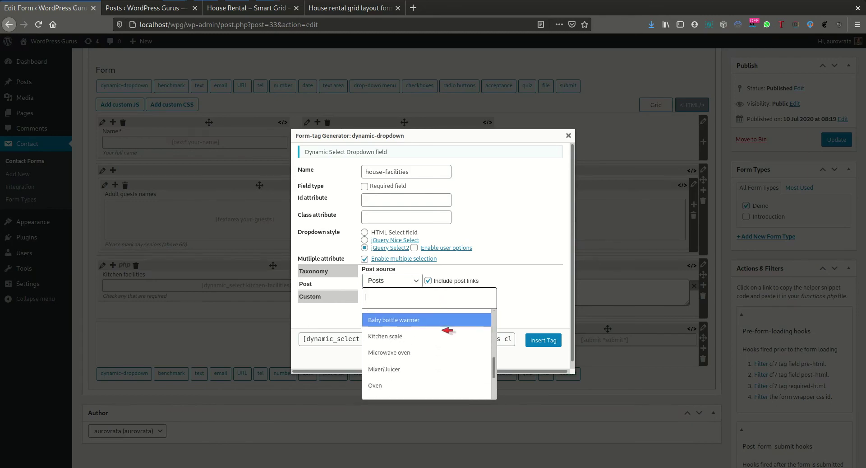
{"action": "scroll", "coordinate": [444, 324], "scroll_direction": "down", "scroll_amount": 3}
{"action": "scroll", "coordinate": [431, 363], "scroll_direction": "up", "scroll_amount": 5}
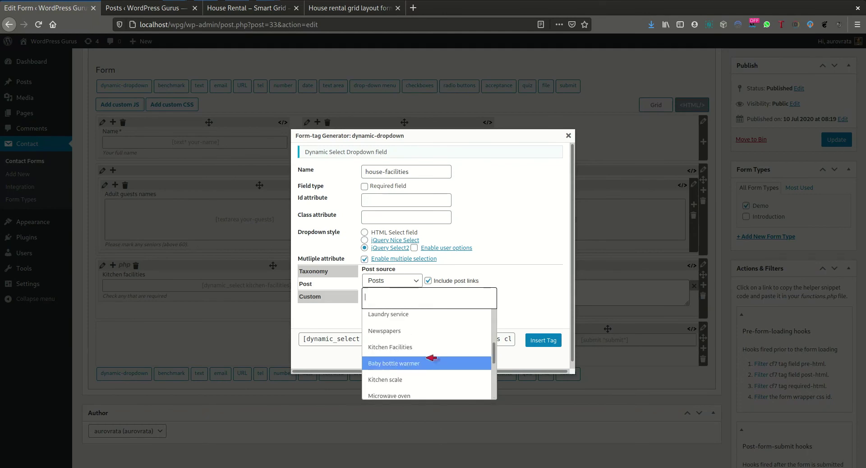
{"action": "scroll", "coordinate": [431, 359], "scroll_direction": "up", "scroll_amount": 4}
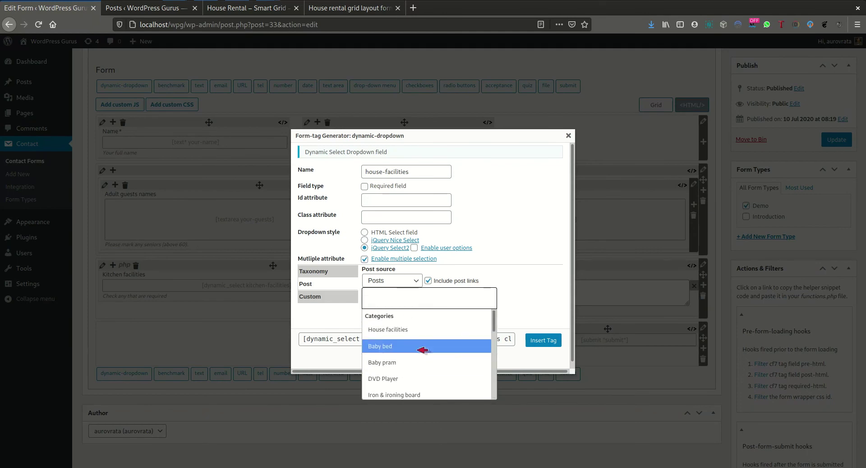
{"action": "scroll", "coordinate": [423, 349], "scroll_direction": "down", "scroll_amount": 1}
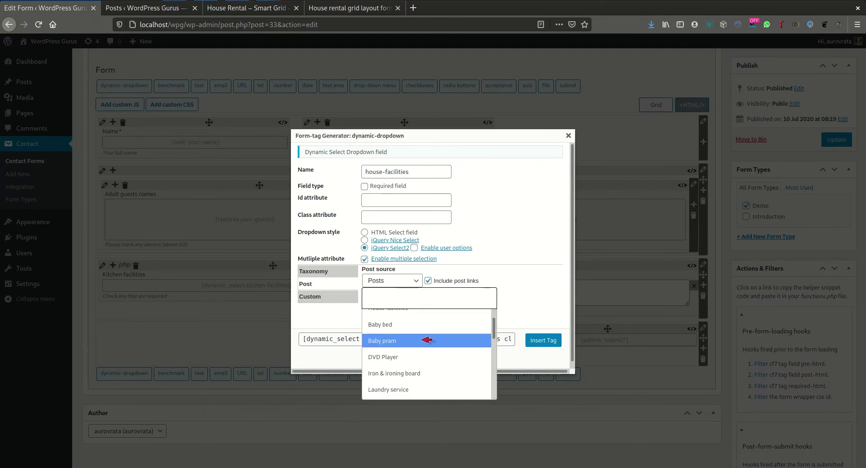
{"action": "scroll", "coordinate": [424, 342], "scroll_direction": "down", "scroll_amount": 4}
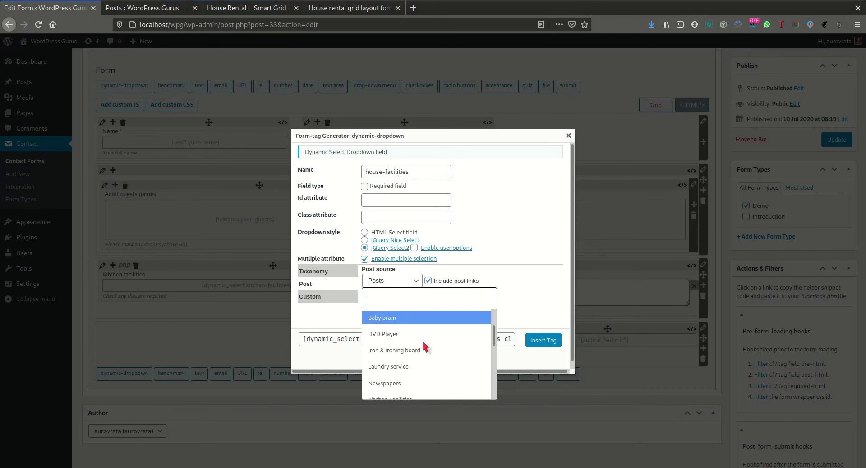
{"action": "scroll", "coordinate": [426, 341], "scroll_direction": "up", "scroll_amount": 5}
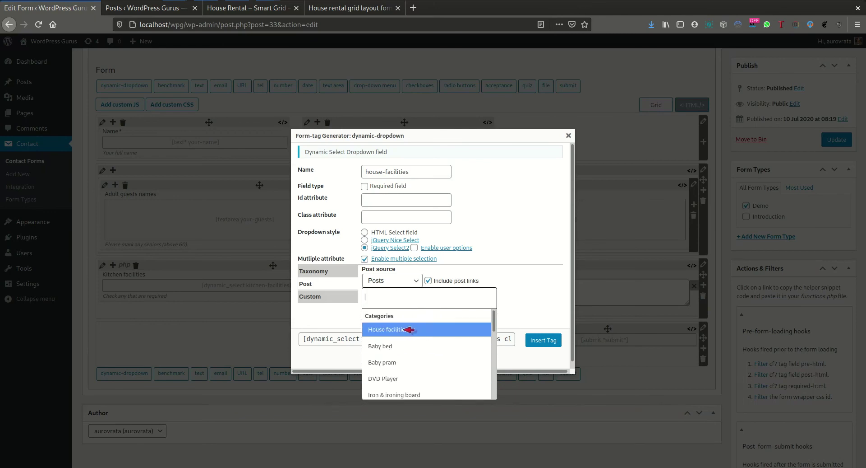
{"action": "left_click", "coordinate": [406, 329]}
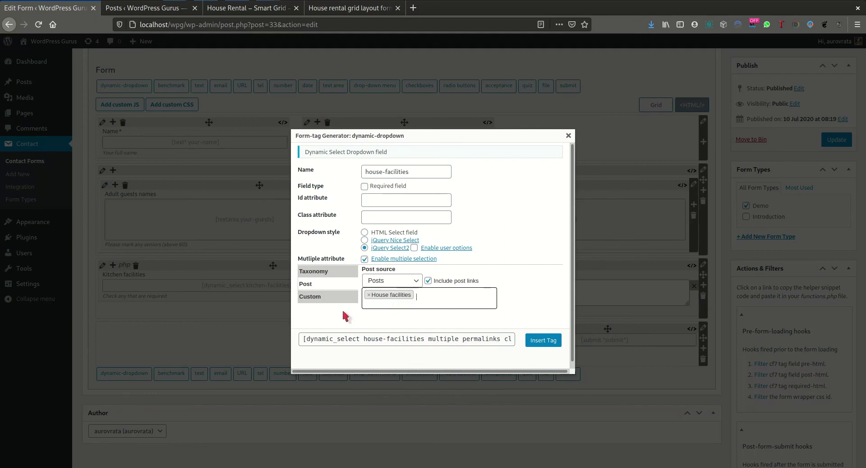
{"action": "left_click", "coordinate": [548, 340]}
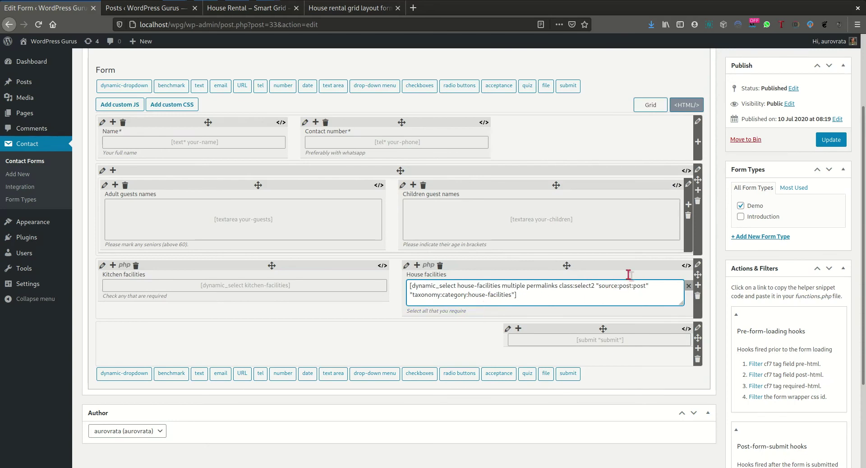
Update the Smart grid contact form and reload the live House Rental – Smart Grid page.
{"action": "left_click", "coordinate": [839, 141]}
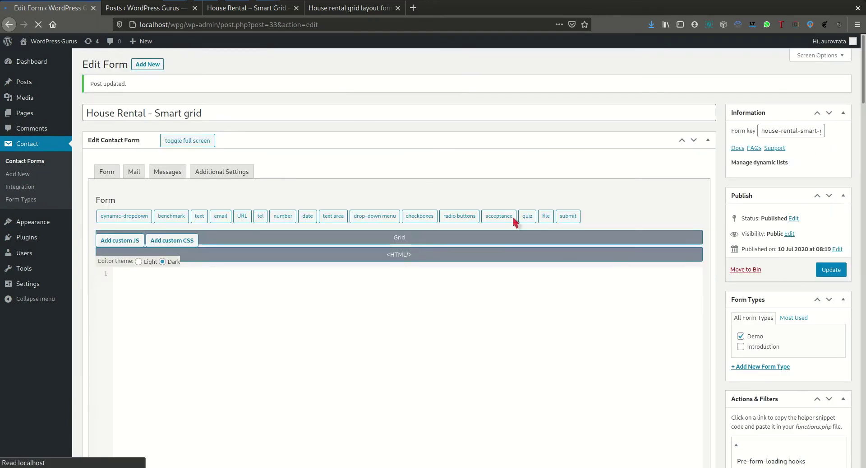
{"action": "scroll", "coordinate": [519, 218], "scroll_direction": "down", "scroll_amount": 2}
{"action": "scroll", "coordinate": [519, 218], "scroll_direction": "down", "scroll_amount": 4}
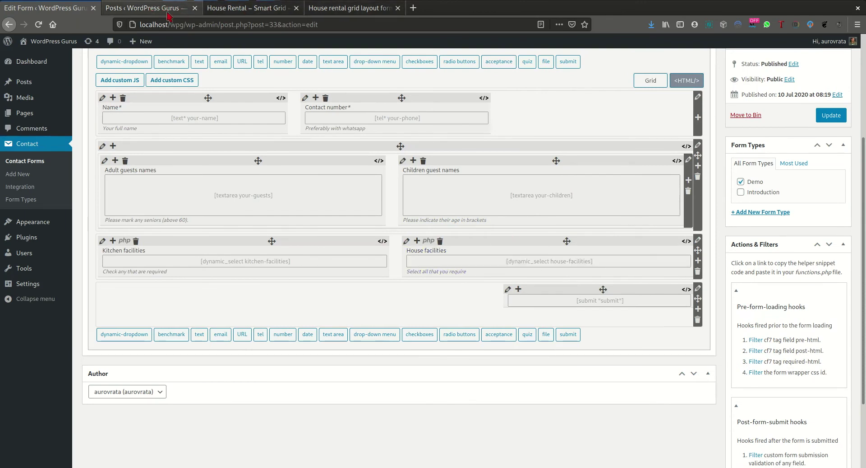
{"action": "left_click", "coordinate": [221, 11]}
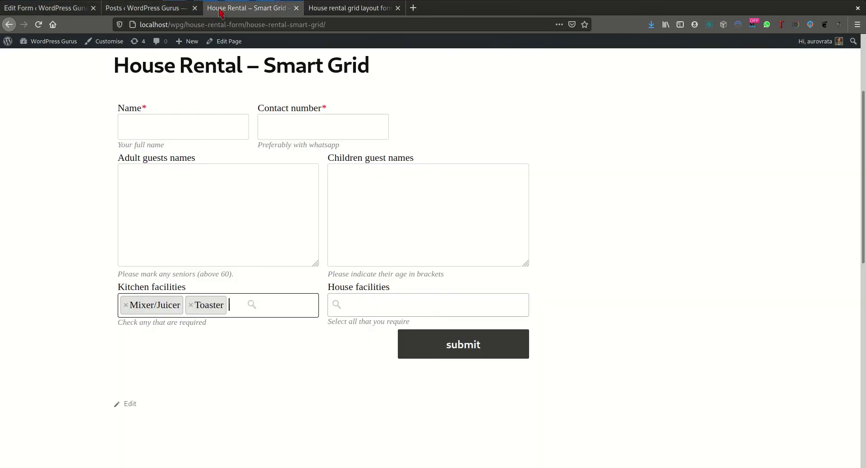
{"action": "left_click", "coordinate": [38, 26]}
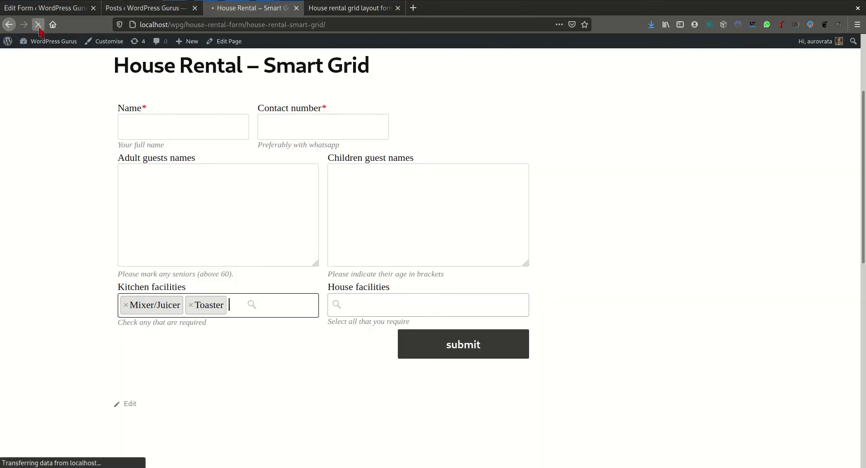
Select Newspapers in the House facilities dropdown on the live rental form.
{"action": "left_click", "coordinate": [374, 307]}
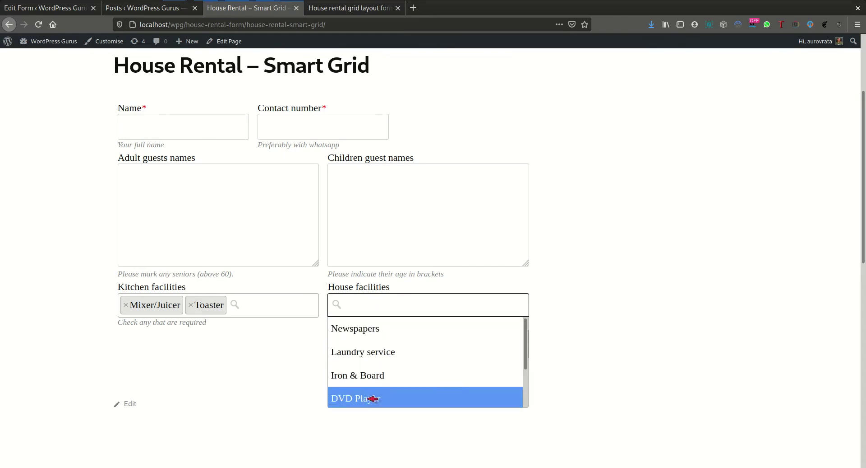
{"action": "left_click", "coordinate": [363, 328]}
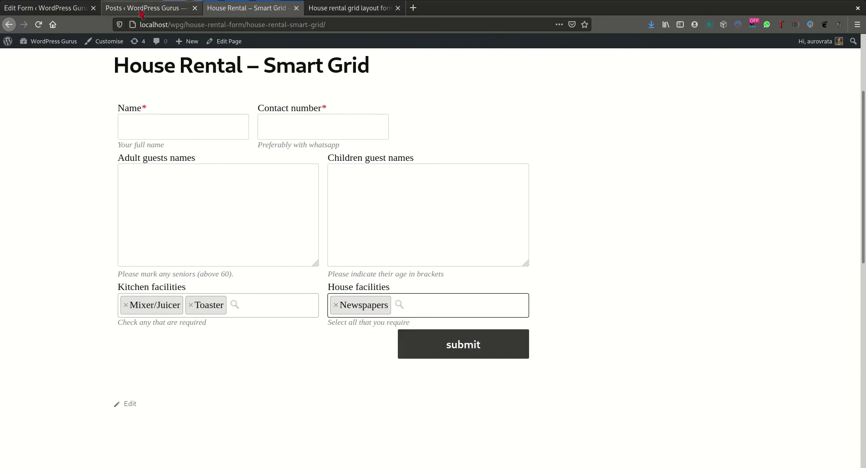
Return to the form editor and open the House facilities field's tag code for editing.
{"action": "left_click", "coordinate": [60, 11]}
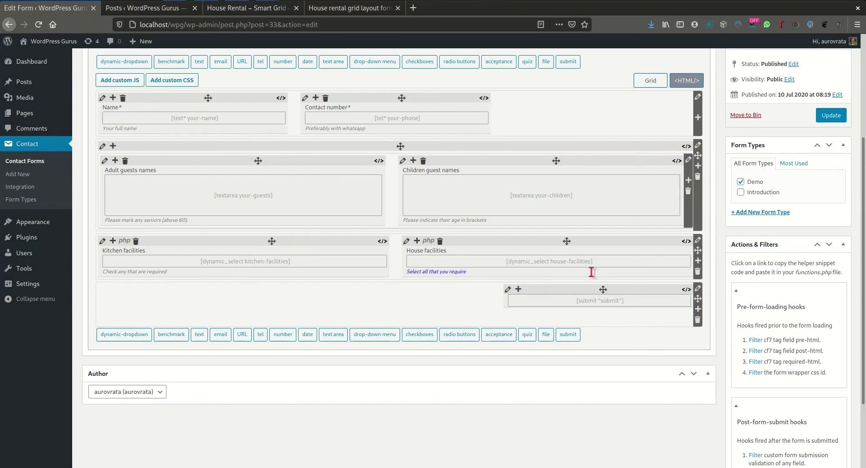
{"action": "left_click", "coordinate": [564, 267]}
{"action": "left_click", "coordinate": [565, 266]}
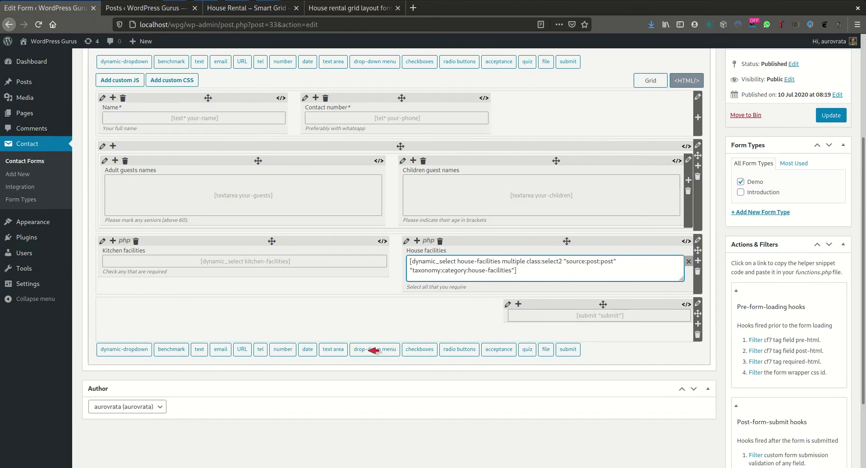
{"action": "left_click", "coordinate": [384, 350]}
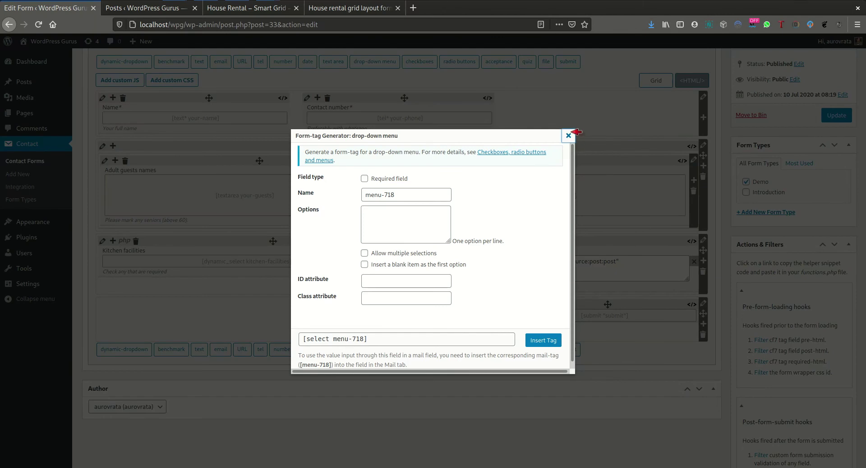
{"action": "left_click", "coordinate": [569, 135]}
Check in the dynamic-dropdown tag generator which attribute including post links adds for the Posts source, and close it without inserting.
{"action": "left_click", "coordinate": [133, 351]}
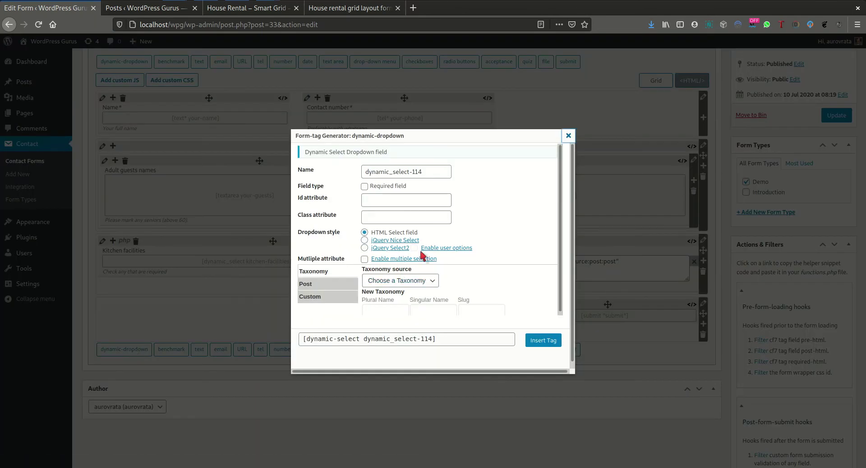
{"action": "left_click", "coordinate": [351, 283]}
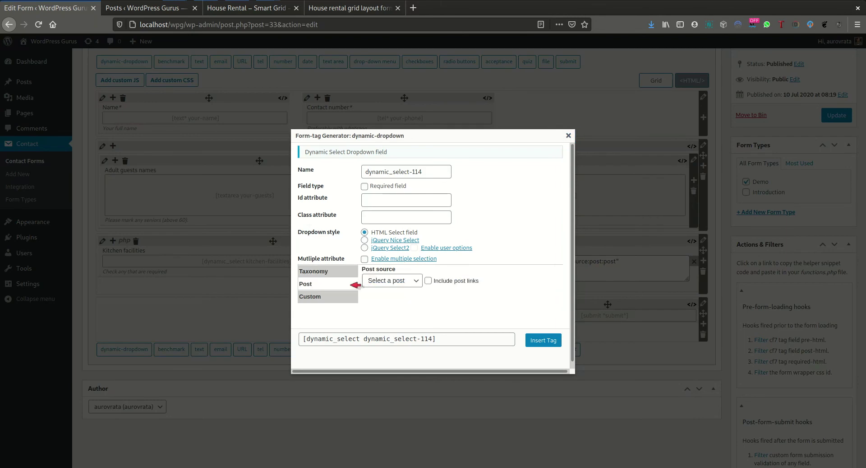
{"action": "left_click", "coordinate": [429, 280]}
{"action": "left_click", "coordinate": [405, 280]}
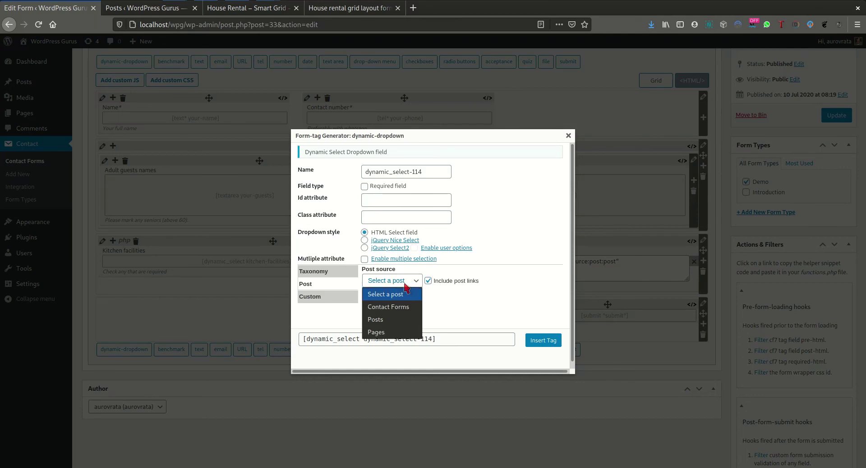
{"action": "left_click", "coordinate": [396, 321]}
{"action": "double_click", "coordinate": [451, 338]}
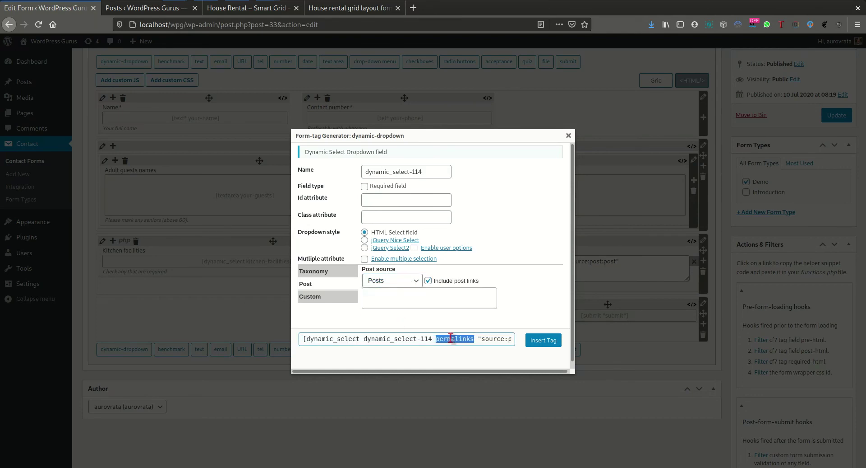
{"action": "left_click", "coordinate": [569, 135]}
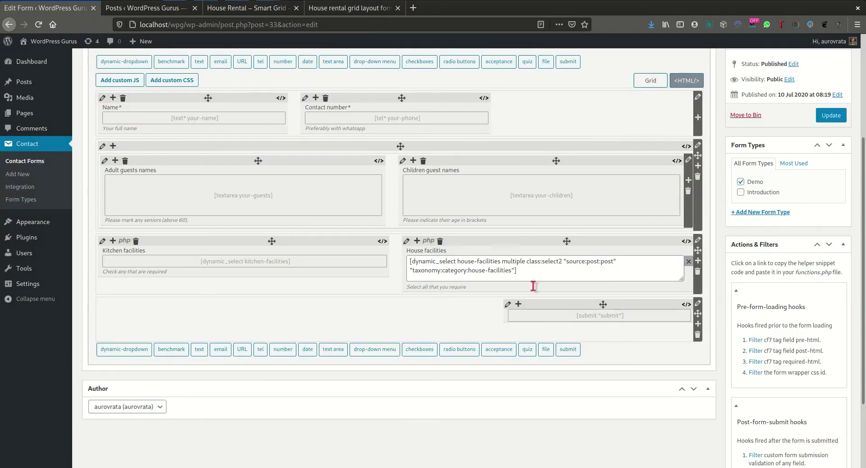
Add the permalinks attribute to the House facilities dynamic_select tag.
{"action": "left_click", "coordinate": [562, 262]}
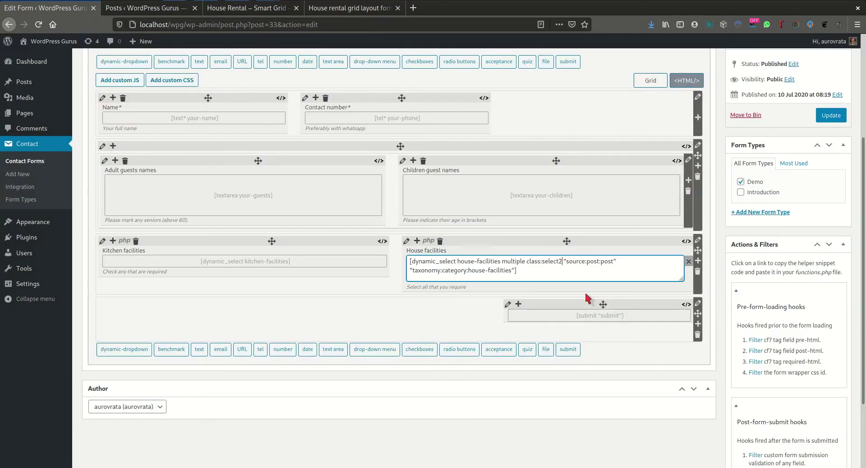
{"action": "left_click", "coordinate": [502, 261]}
{"action": "type", "text": "permalinks"}
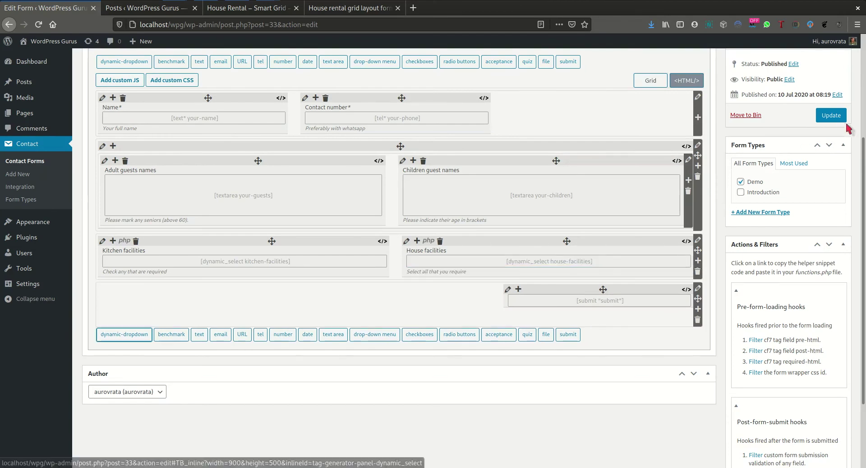
Update the Smart grid form with the edited tag and reload the live House Rental page completely, clearing the earlier selections.
{"action": "left_click", "coordinate": [832, 115]}
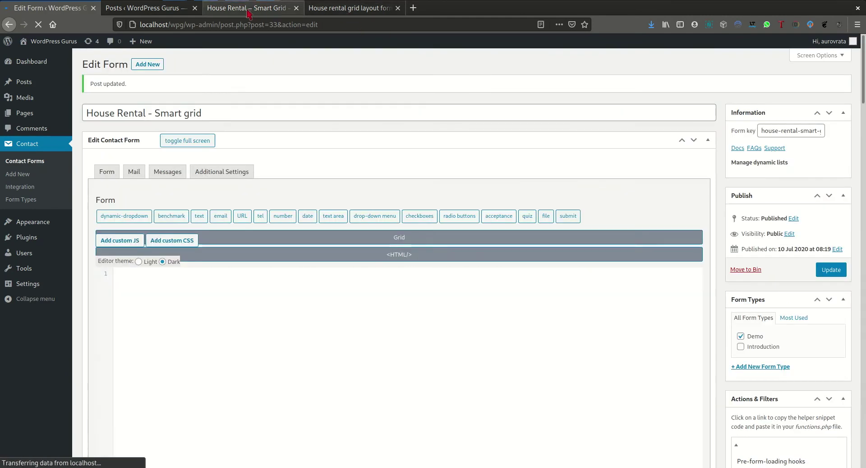
{"action": "left_click", "coordinate": [251, 8]}
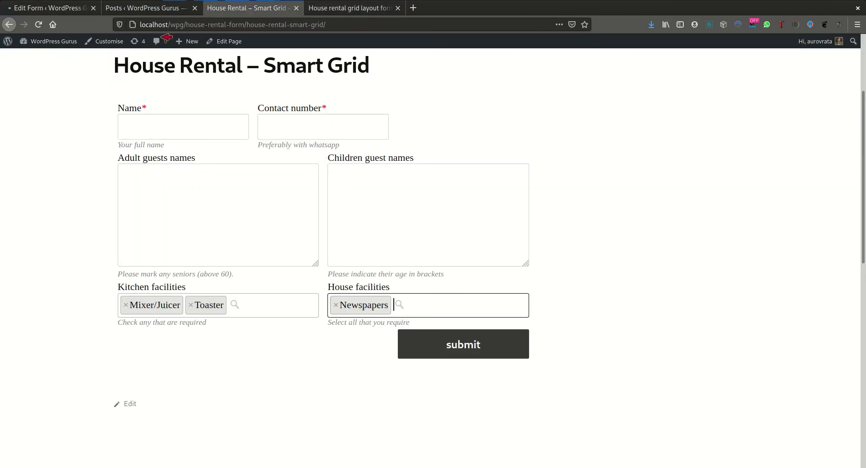
{"action": "left_click", "coordinate": [39, 24]}
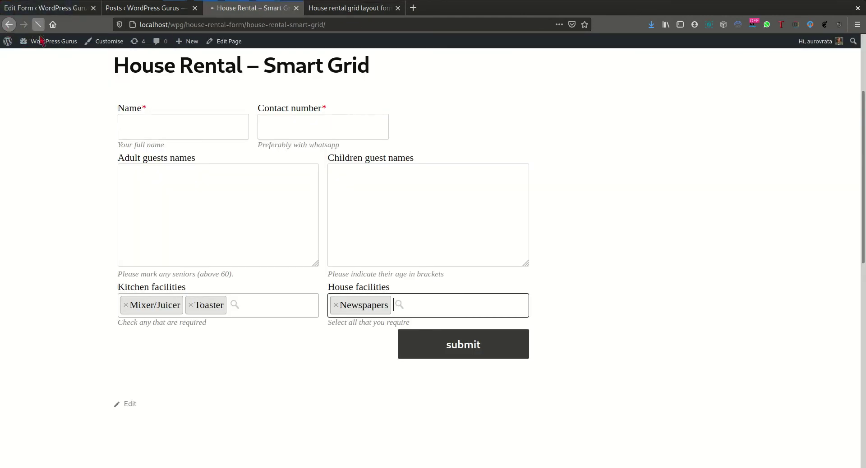
{"action": "mouse_move", "coordinate": [31, 93]}
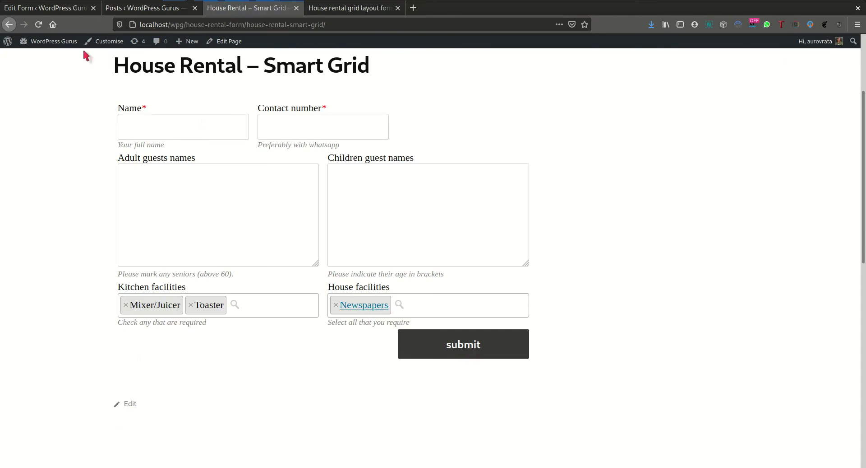
{"action": "left_click", "coordinate": [38, 25]}
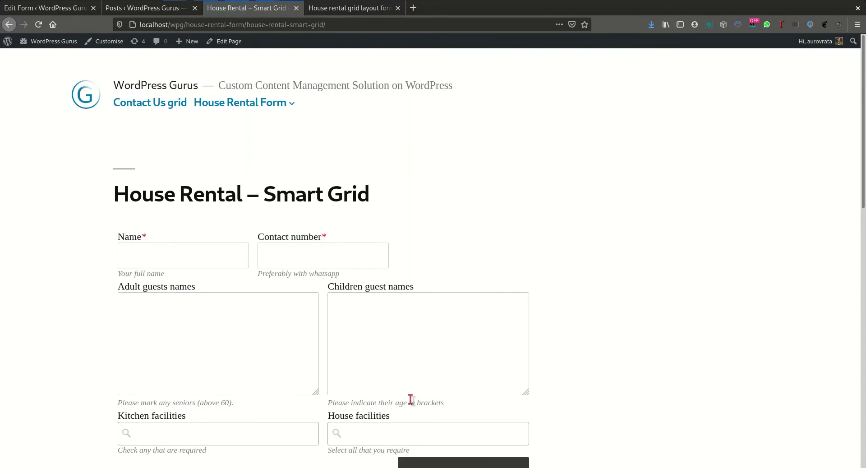
Select Iron & Board in the House facilities dropdown on the live form.
{"action": "scroll", "coordinate": [405, 433], "scroll_direction": "down", "scroll_amount": 2}
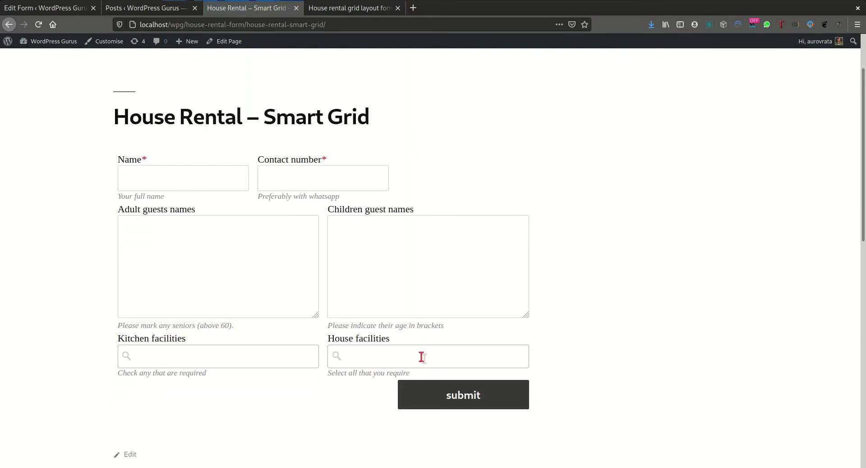
{"action": "left_click", "coordinate": [422, 356]}
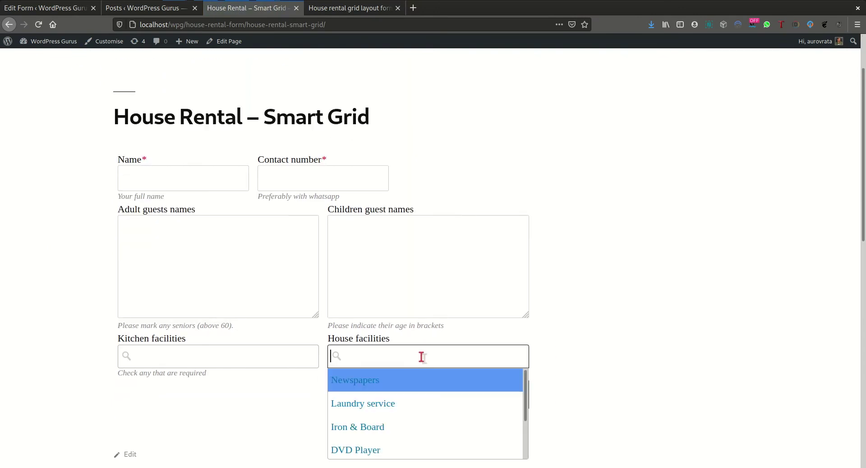
{"action": "left_click", "coordinate": [369, 426]}
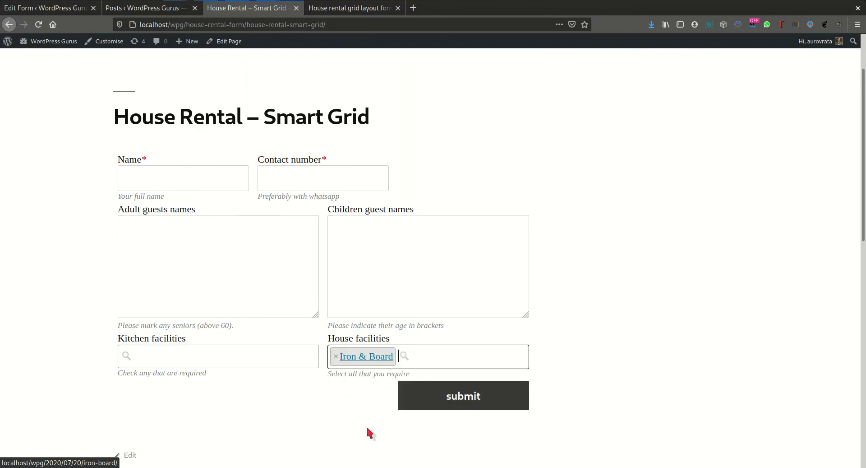
View the linked Iron & Board post in a separate window and close it, and add DVD Player to the House facilities selection.
{"action": "left_click", "coordinate": [381, 357], "text": "shift"}
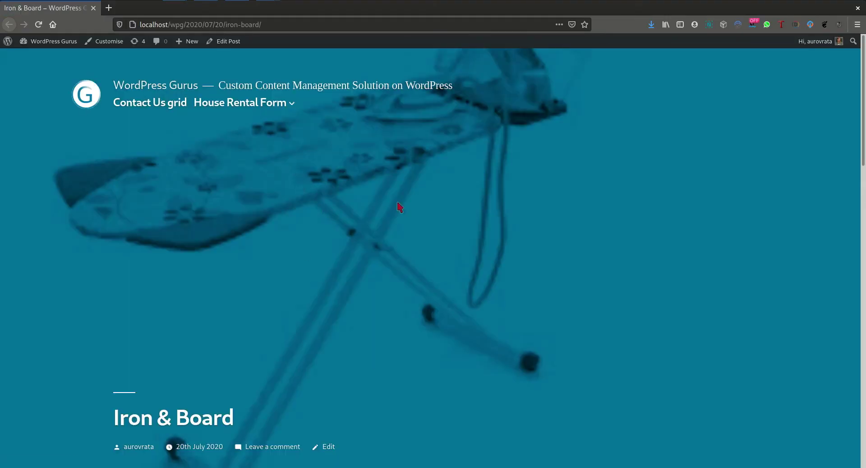
{"action": "scroll", "coordinate": [424, 317], "scroll_direction": "down", "scroll_amount": 5}
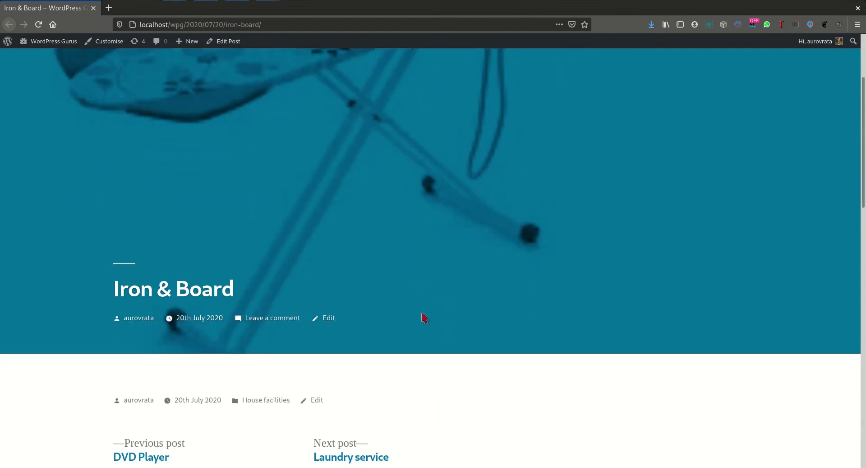
{"action": "scroll", "coordinate": [424, 317], "scroll_direction": "up", "scroll_amount": 5}
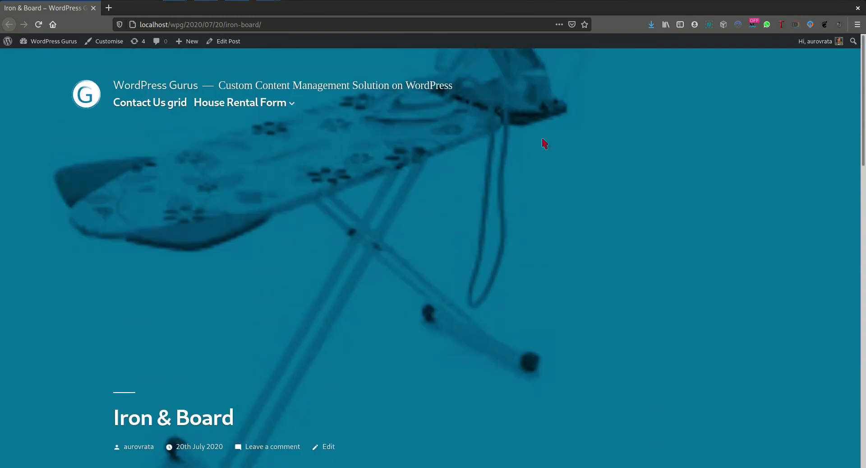
{"action": "left_click", "coordinate": [858, 8]}
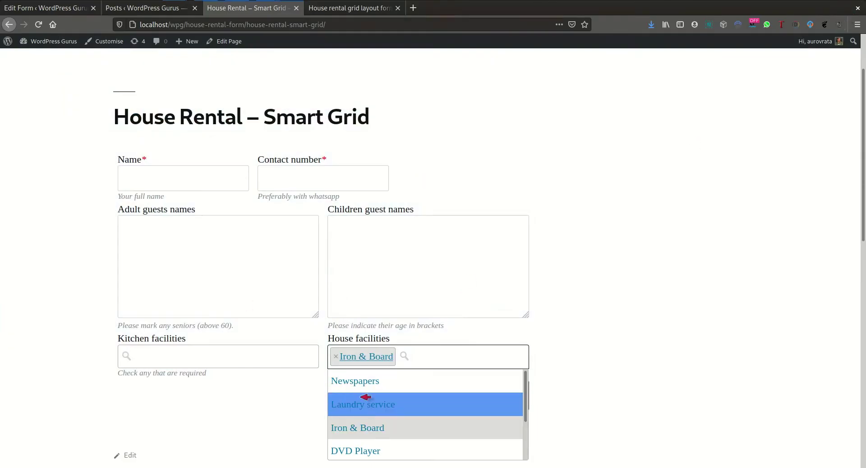
{"action": "left_click", "coordinate": [359, 451]}
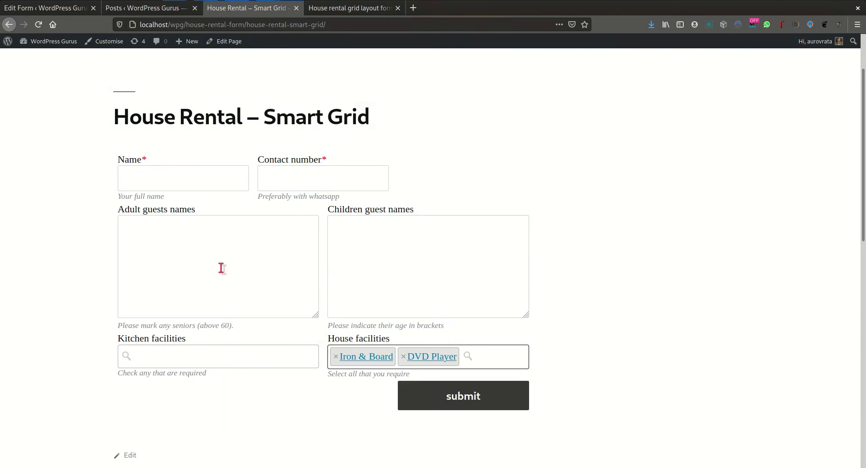
In a new row of the contact form, start a dynamic-dropdown tag with jQuery Select2 style and New Categories as taxonomy source.
{"action": "left_click", "coordinate": [55, 6]}
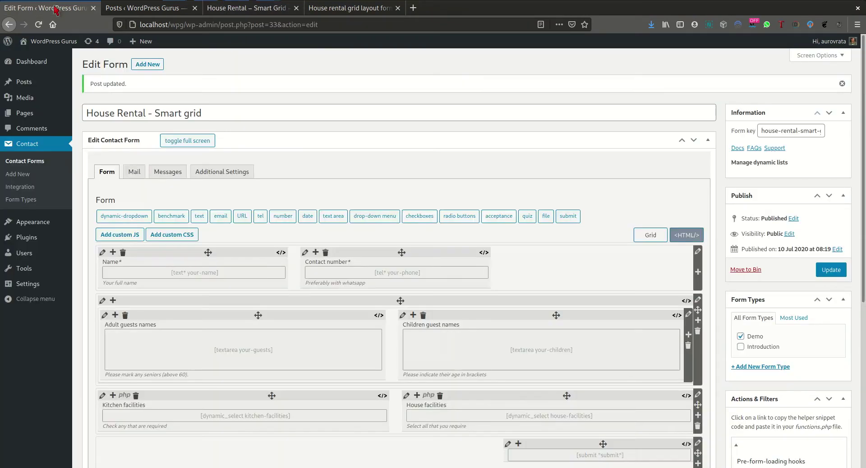
{"action": "scroll", "coordinate": [436, 169], "scroll_direction": "down", "scroll_amount": 3}
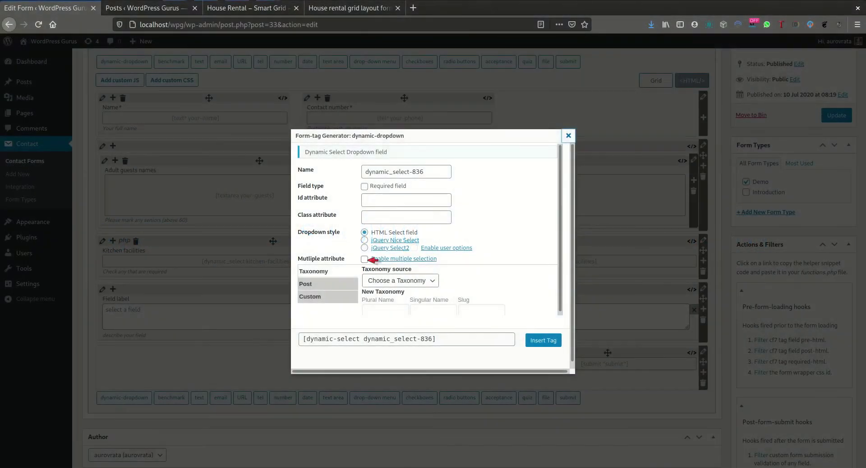
{"action": "left_click", "coordinate": [364, 247]}
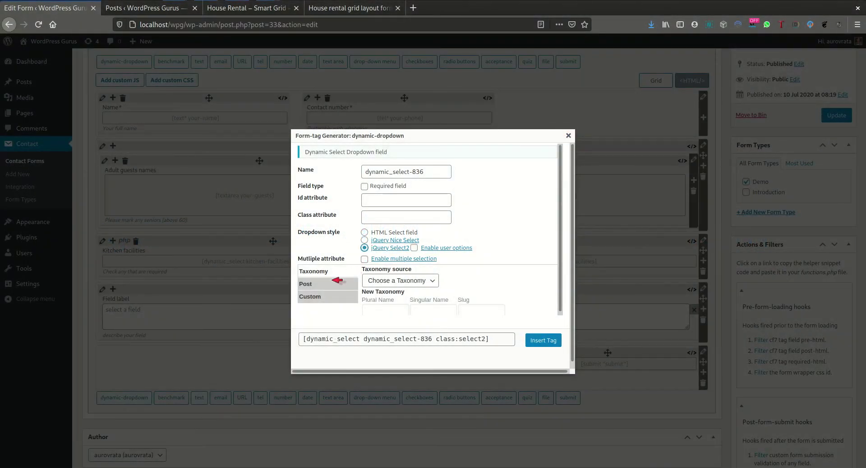
{"action": "left_click", "coordinate": [412, 283]}
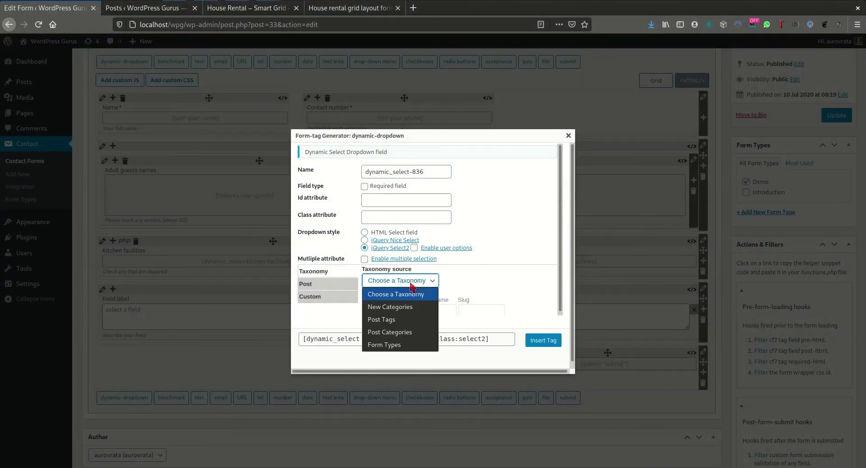
{"action": "left_click", "coordinate": [408, 310]}
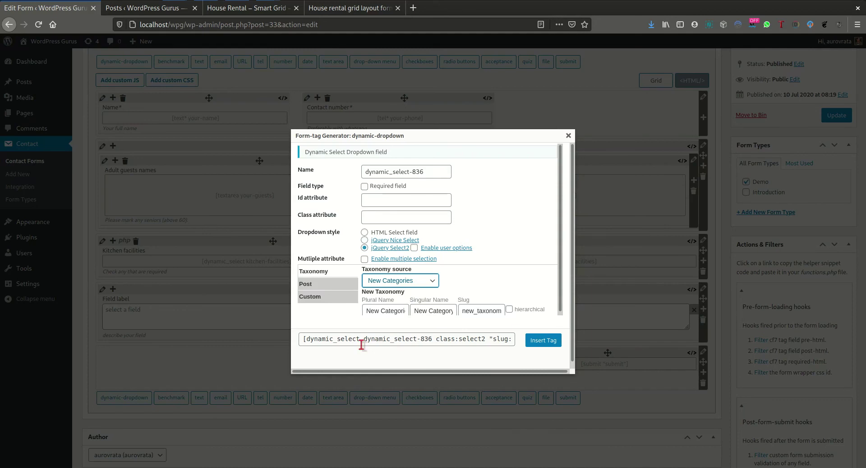
Name the new taxonomy Cities in plural and City in singular, with the slug house_rental_cities.
{"action": "double_click", "coordinate": [387, 311]}
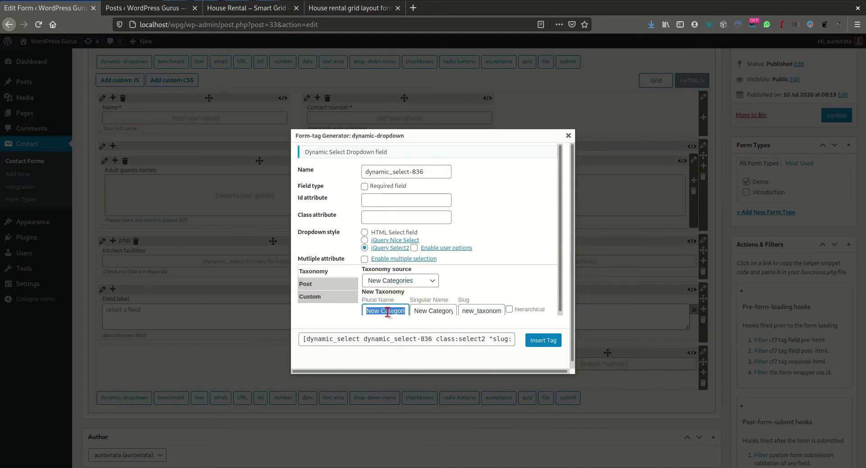
{"action": "type", "text": "Lo"}
{"action": "key", "text": "BackSpace"}
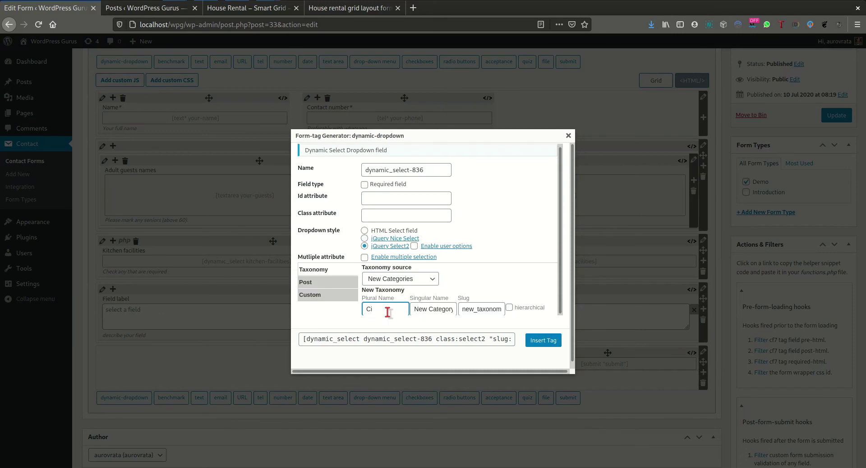
{"action": "key", "text": "Tab"}
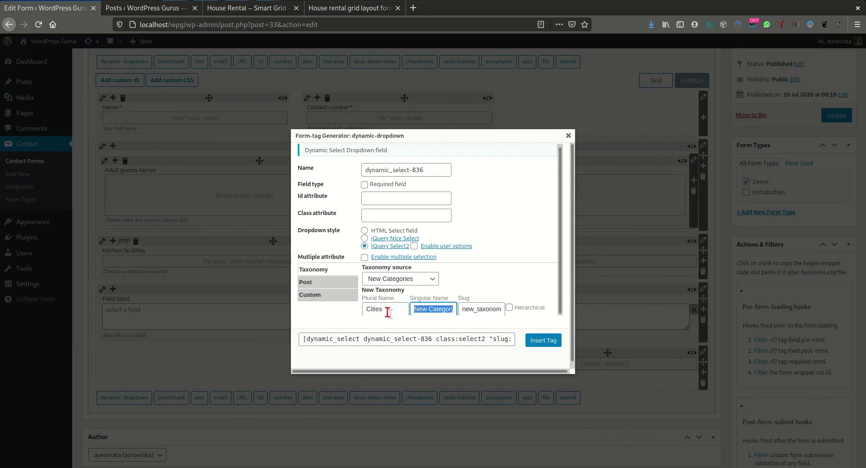
{"action": "type", "text": "City"}
{"action": "key", "text": "Tab"}
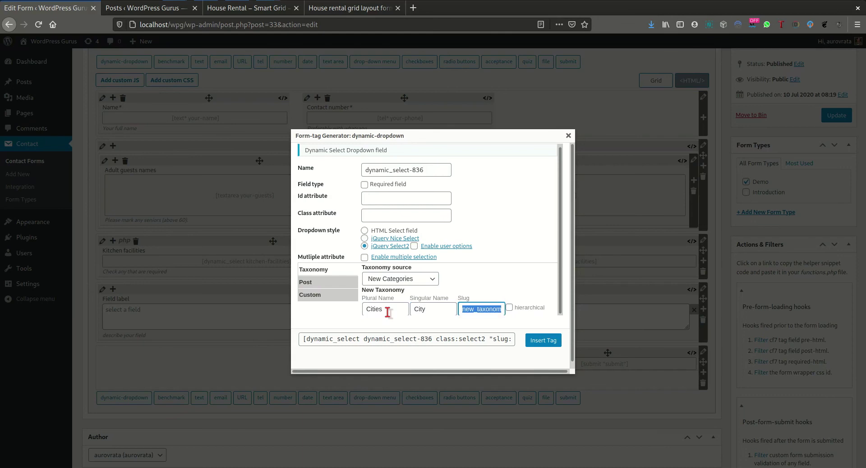
{"action": "type", "text": "ho"}
{"action": "type", "text": "use_rental_"}
{"action": "type", "text": "cities"}
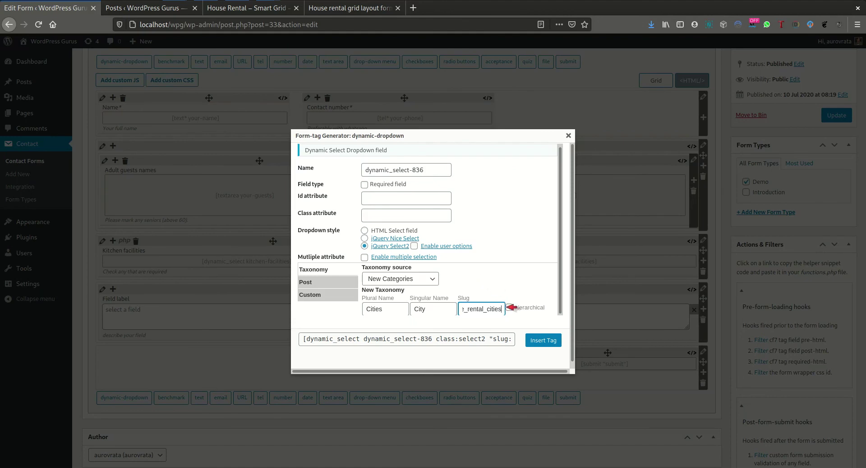
Make the Cities taxonomy hierarchical, insert its dropdown tag into the new row, and update the contact form.
{"action": "left_click", "coordinate": [509, 307]}
{"action": "left_click", "coordinate": [544, 340]}
{"action": "key", "text": "Tab"}
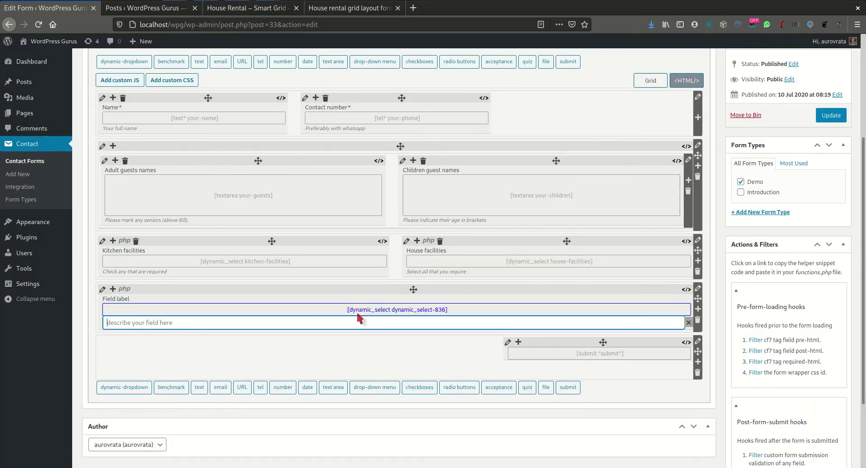
{"action": "key", "text": "Tab"}
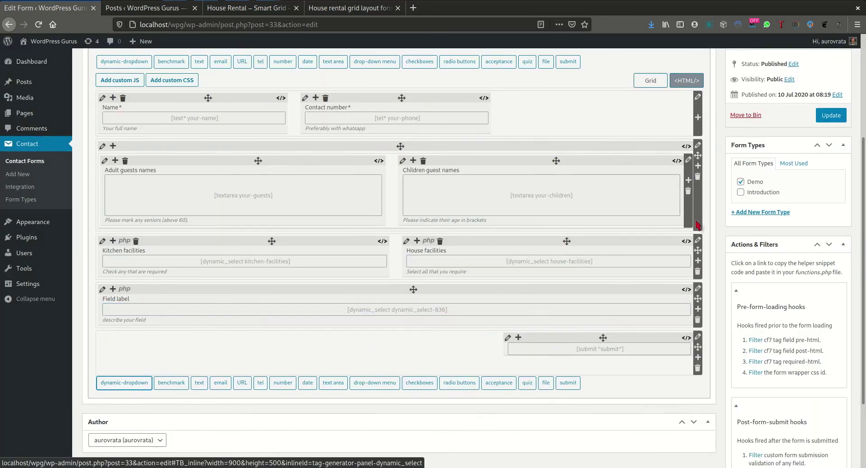
{"action": "scroll", "coordinate": [740, 201], "scroll_direction": "up", "scroll_amount": 3}
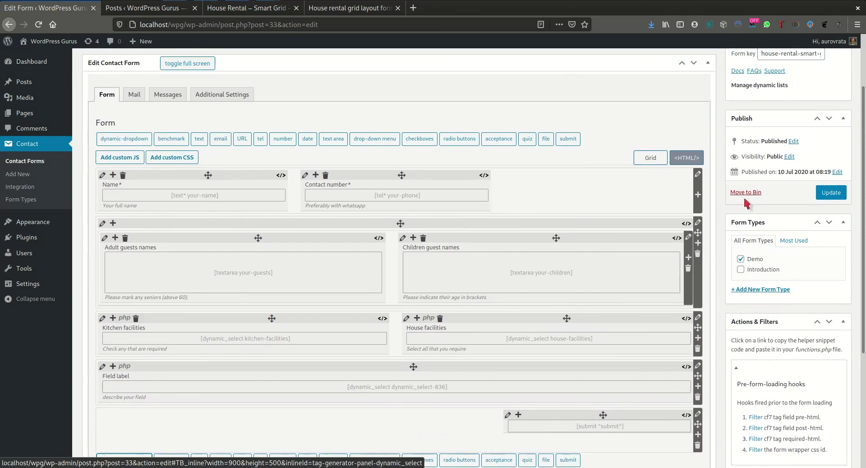
{"action": "left_click", "coordinate": [832, 193]}
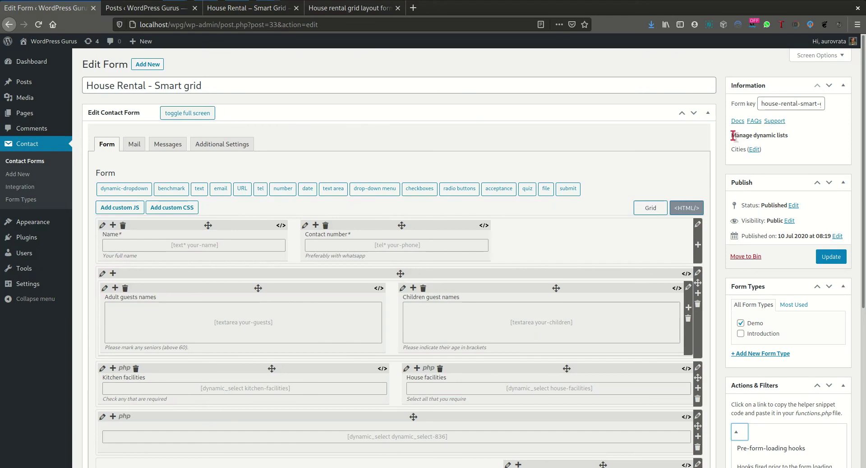
Open the Cities list from the form's managed dynamic lists for editing in a separate tab.
{"action": "left_click_drag", "start_coordinate": [731, 135], "coordinate": [797, 138]}
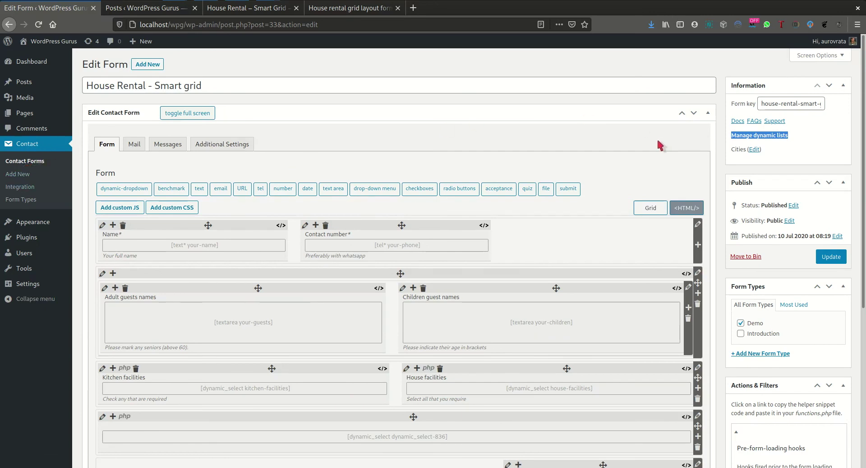
{"action": "left_click", "coordinate": [811, 146]}
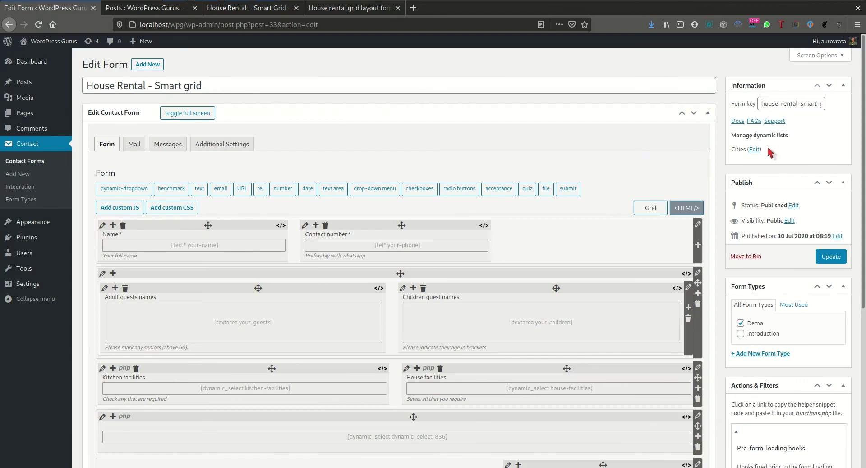
{"action": "scroll", "coordinate": [770, 152], "scroll_direction": "down", "scroll_amount": 2}
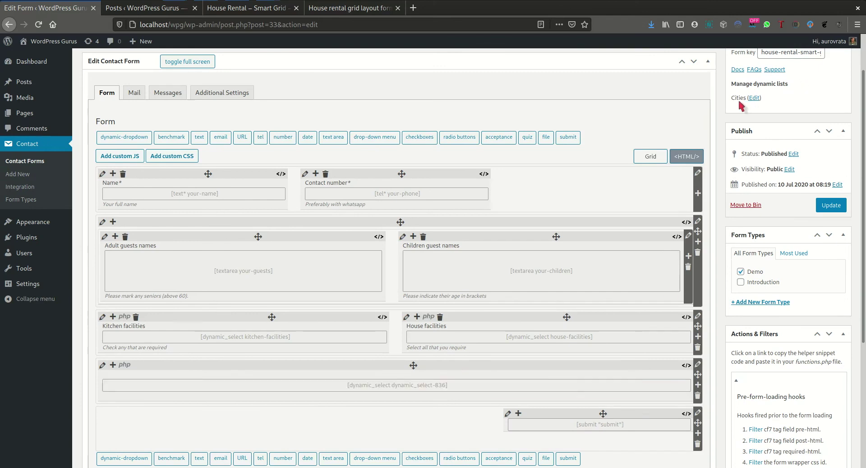
{"action": "scroll", "coordinate": [745, 105], "scroll_direction": "up", "scroll_amount": 1}
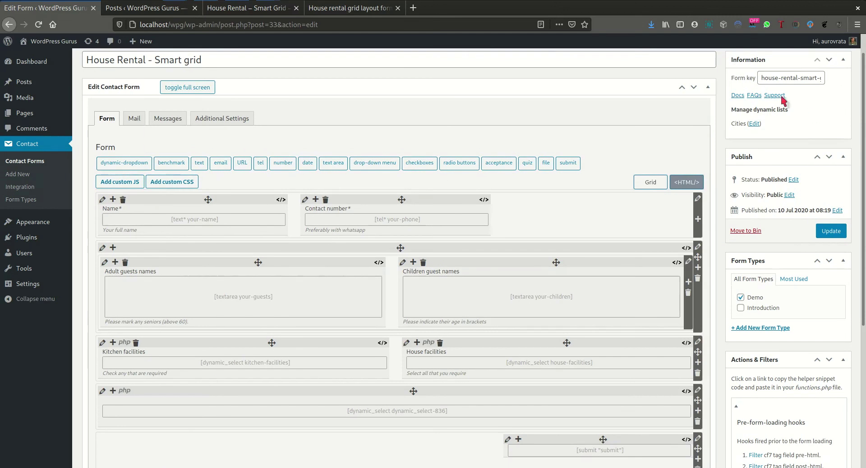
{"action": "middle_click", "coordinate": [759, 124]}
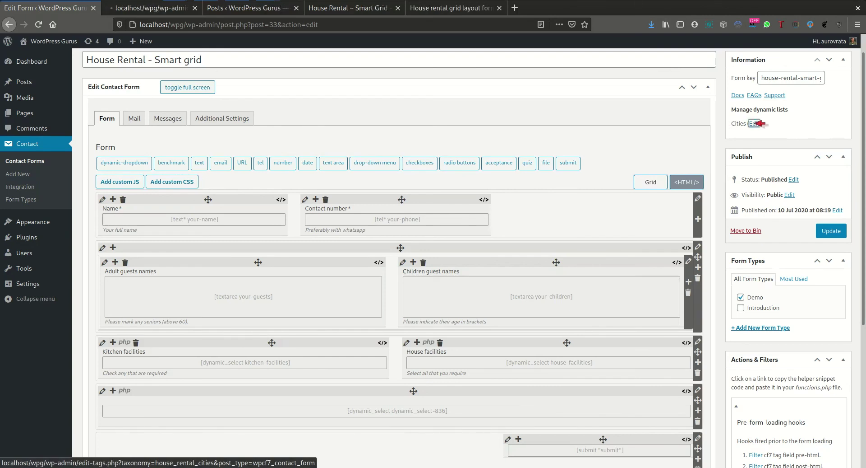
{"action": "left_click", "coordinate": [162, 11]}
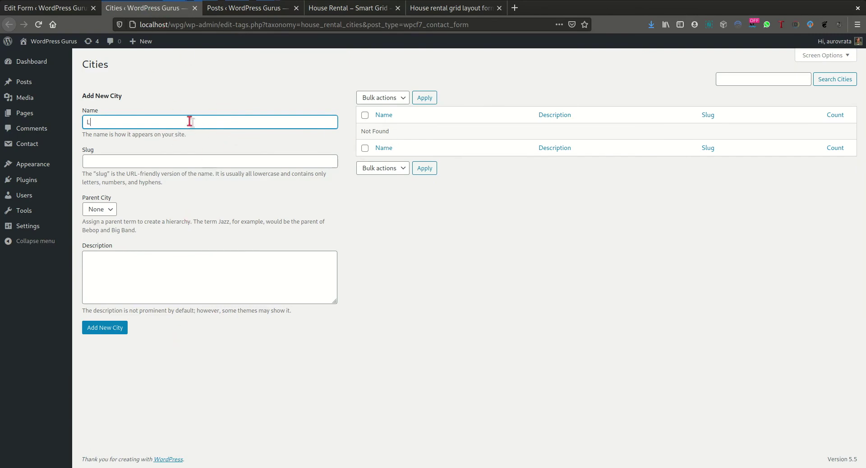
Add London as a new city with no parent and no custom slug.
{"action": "type", "text": "London"}
{"action": "key", "text": "Tab"}
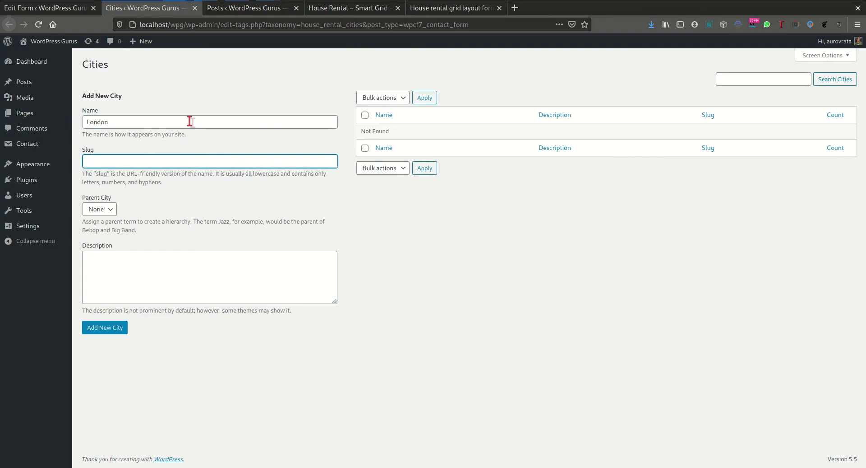
{"action": "key", "text": "Tab"}
{"action": "left_click", "coordinate": [100, 209]}
{"action": "left_click", "coordinate": [100, 209]}
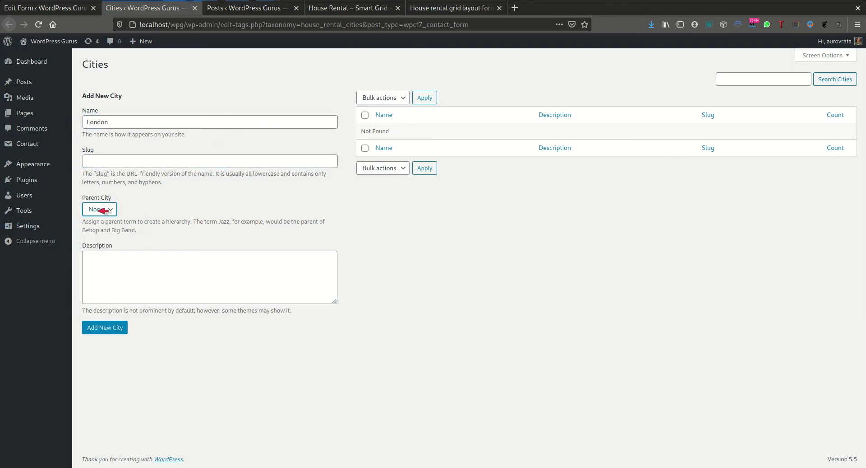
{"action": "left_click", "coordinate": [106, 328]}
Add Paris, Delhi and Accra as further cities with no parent.
{"action": "left_click", "coordinate": [125, 123]}
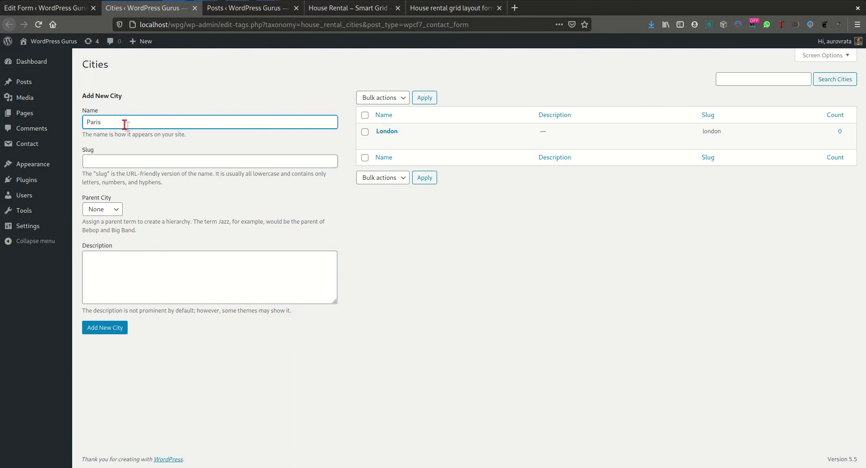
{"action": "left_click", "coordinate": [108, 327]}
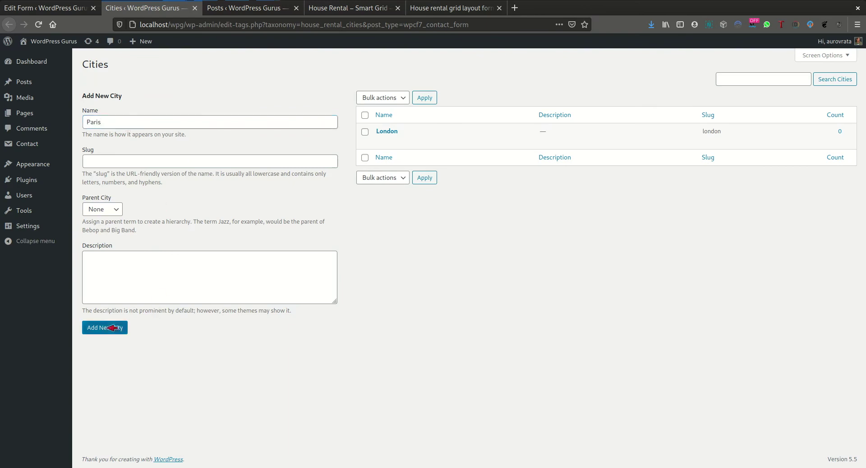
{"action": "left_click", "coordinate": [139, 125]}
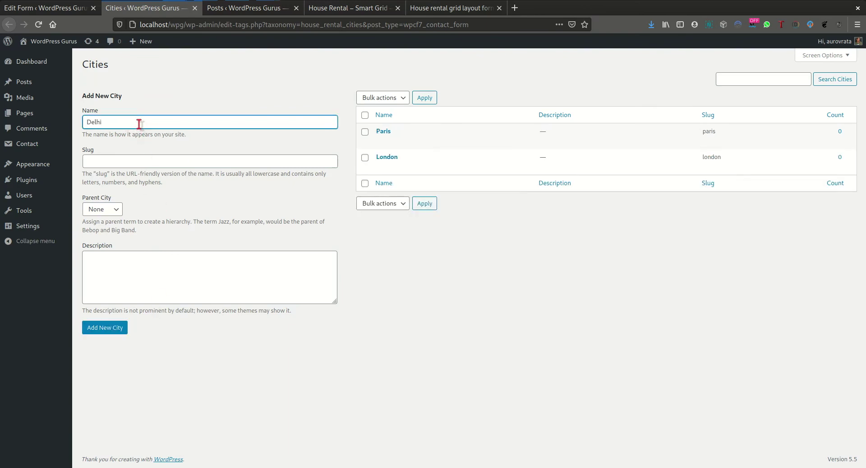
{"action": "left_click", "coordinate": [121, 327]}
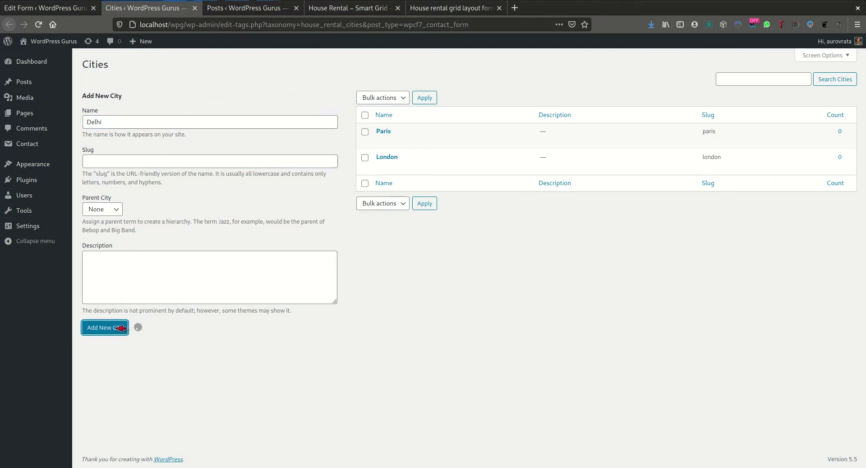
{"action": "left_click", "coordinate": [127, 123]}
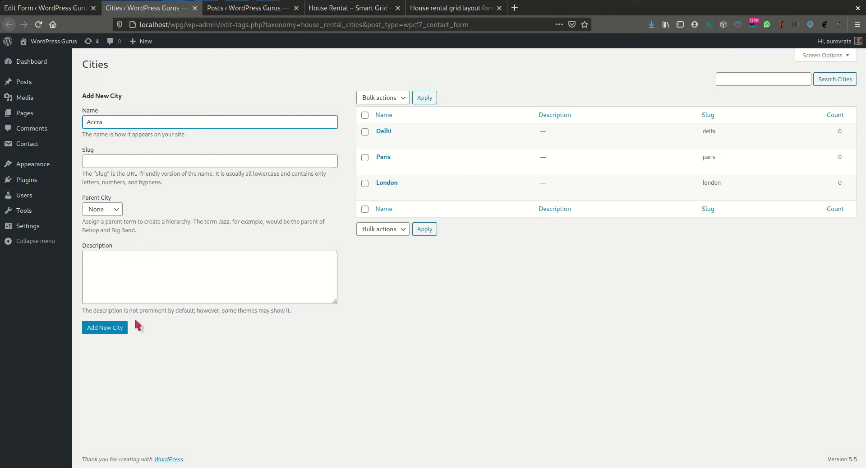
{"action": "left_click", "coordinate": [116, 326]}
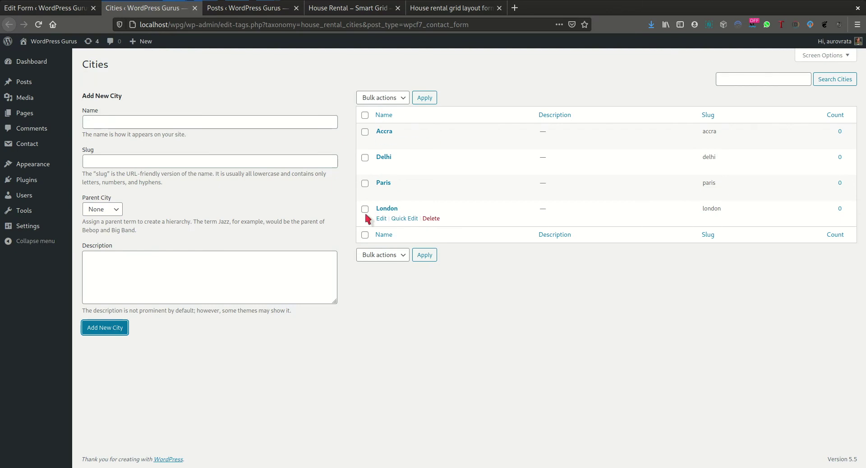
Update the contact form, and examine the city dropdown's options on the reloaded live form.
{"action": "left_click", "coordinate": [71, 8]}
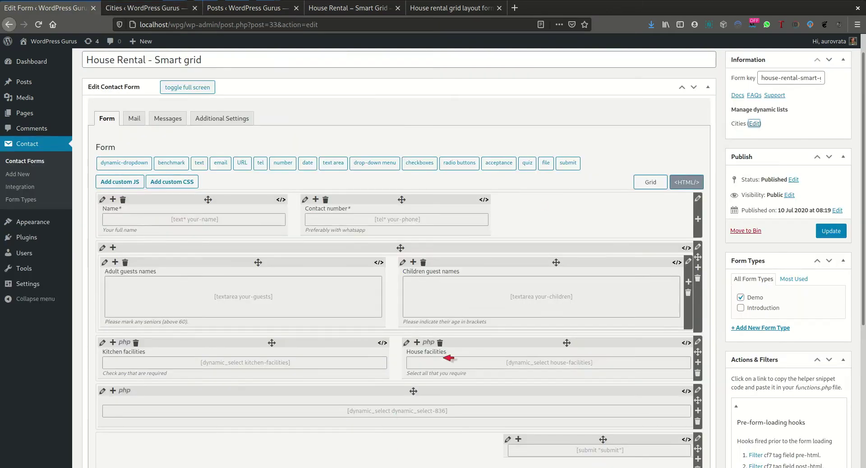
{"action": "left_click", "coordinate": [840, 231]}
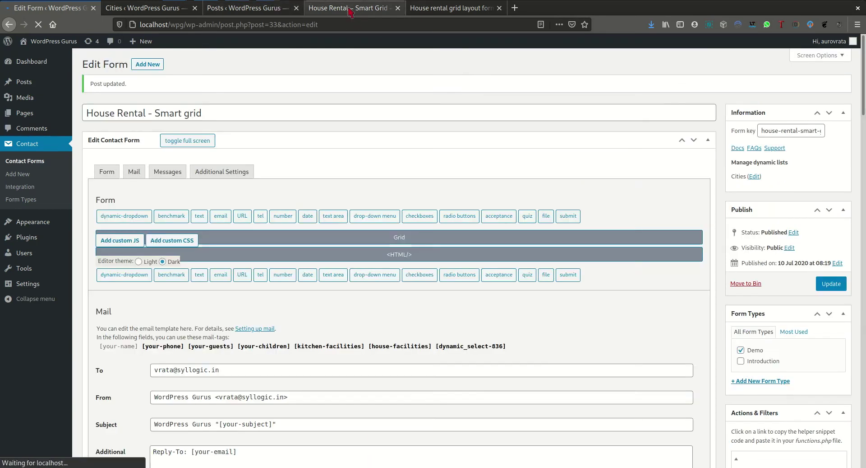
{"action": "left_click", "coordinate": [343, 10]}
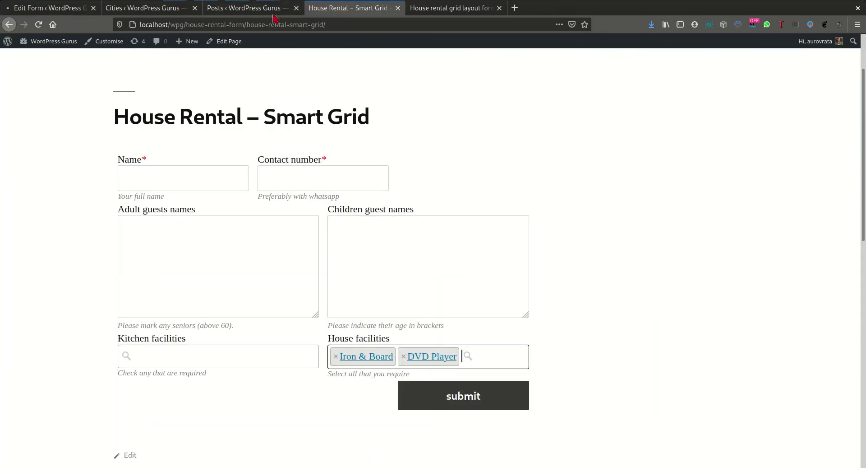
{"action": "left_click", "coordinate": [38, 24]}
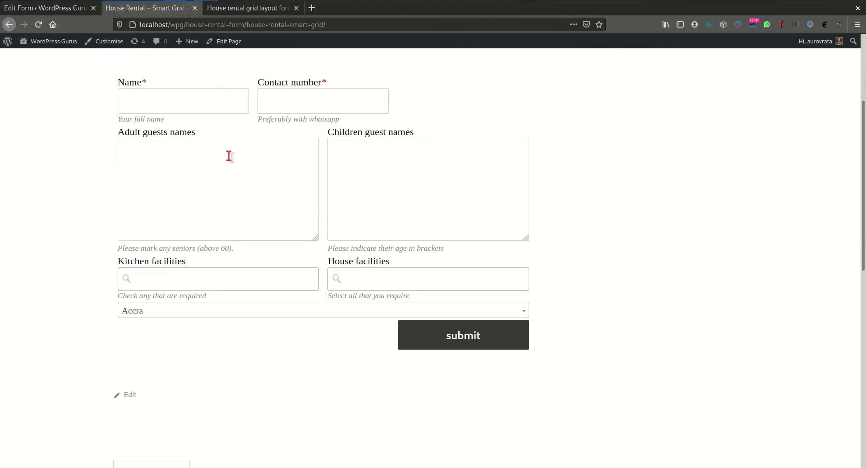
{"action": "left_click", "coordinate": [162, 312]}
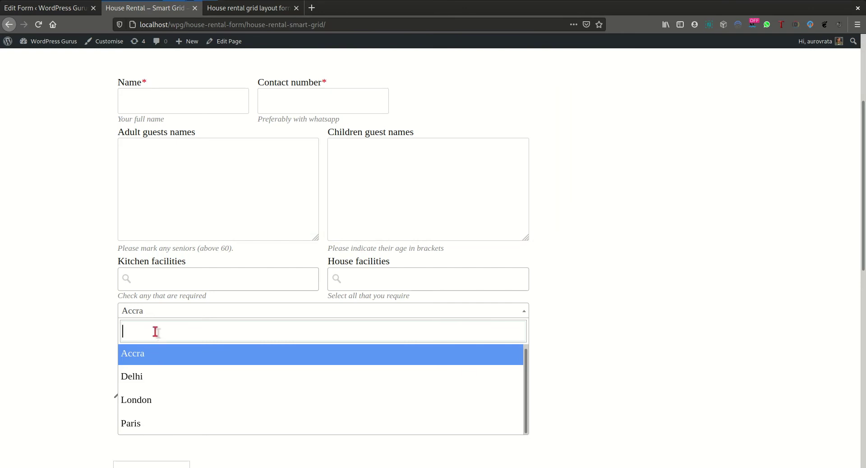
{"action": "left_click", "coordinate": [102, 319]}
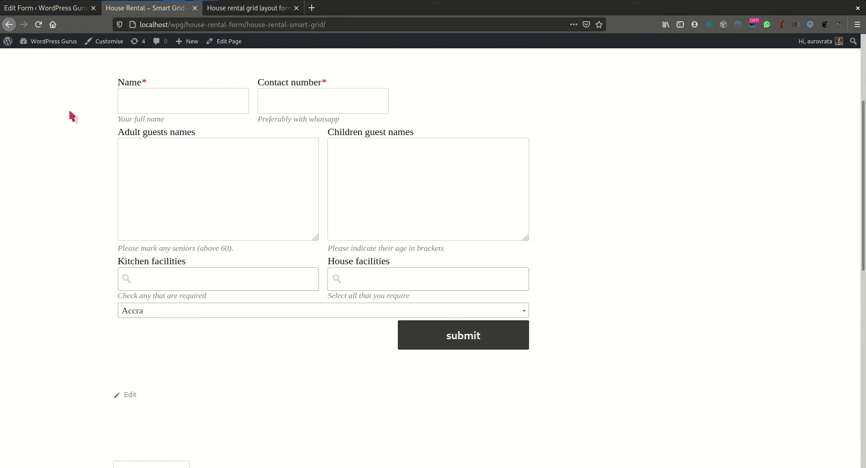
Back in the form editor, add a row below the city dropdown and start a dynamic-dropdown tag in its field.
{"action": "left_click", "coordinate": [54, 9]}
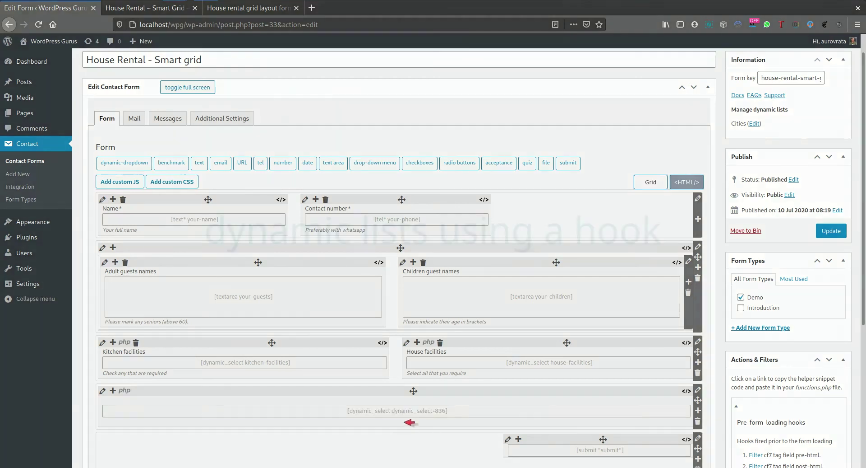
{"action": "scroll", "coordinate": [437, 410], "scroll_direction": "down", "scroll_amount": 3}
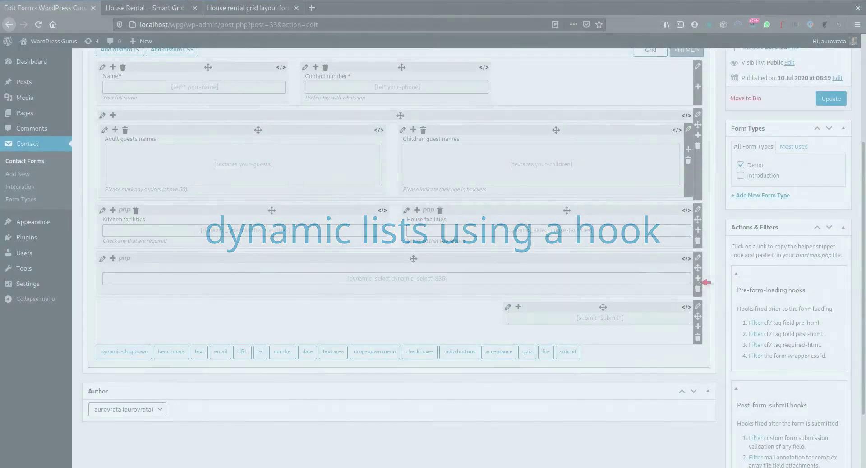
{"action": "left_click", "coordinate": [700, 278]}
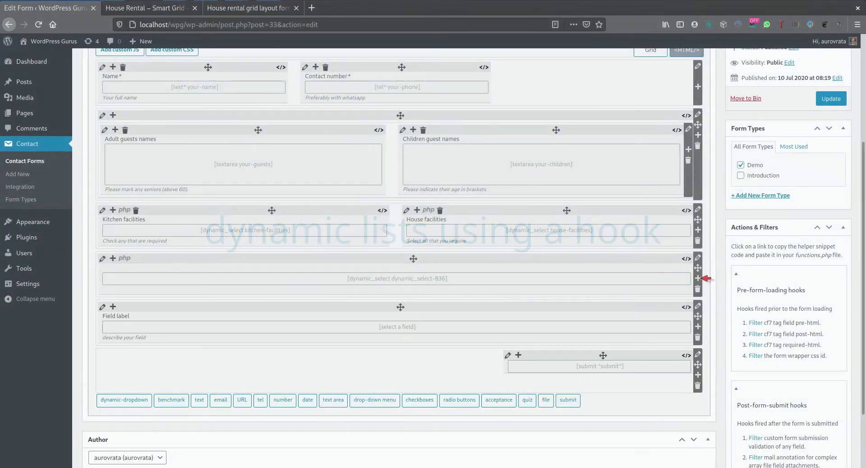
{"action": "left_click", "coordinate": [411, 326]}
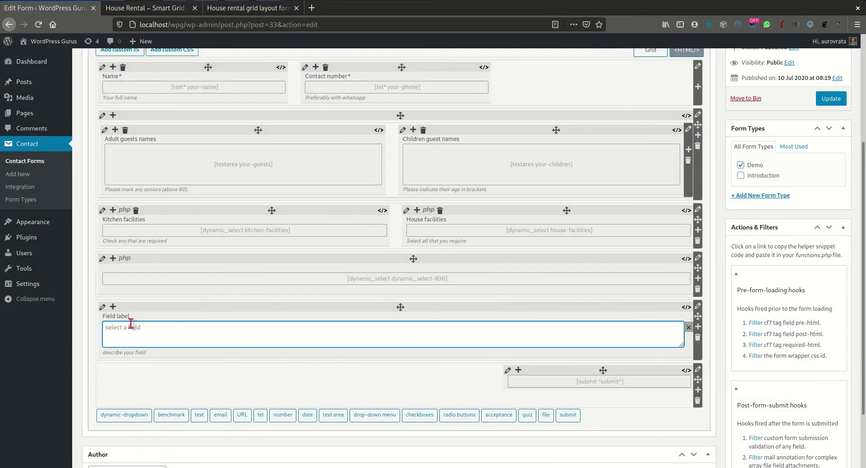
{"action": "left_click", "coordinate": [124, 414]}
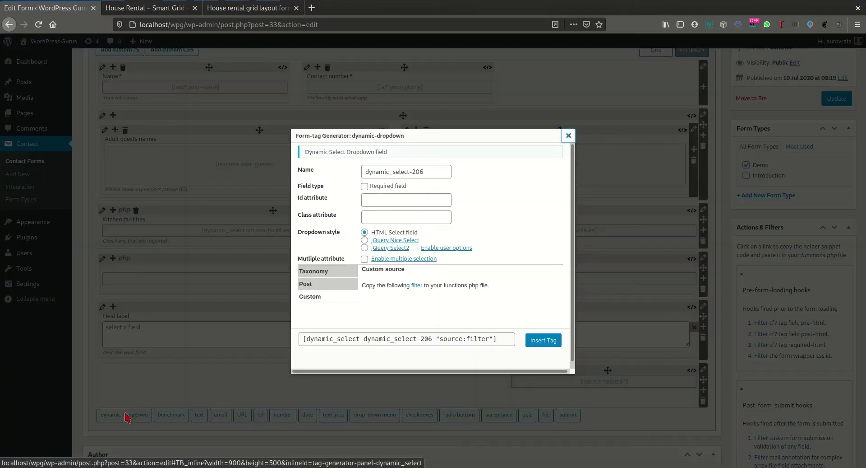
Insert the dynamic dropdown named custom-list, with jQuery Select2 style and a Custom filter source.
{"action": "left_click", "coordinate": [429, 171]}
{"action": "left_click_drag", "start_coordinate": [429, 171], "coordinate": [357, 167]}
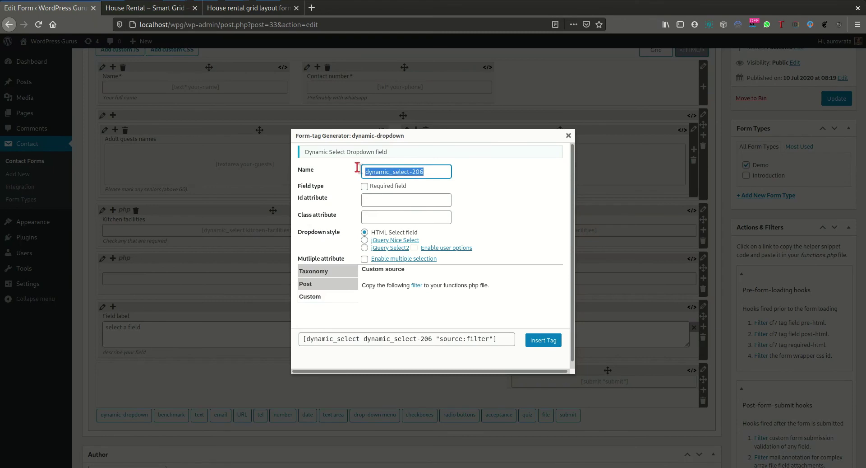
{"action": "type", "text": "custom-list"}
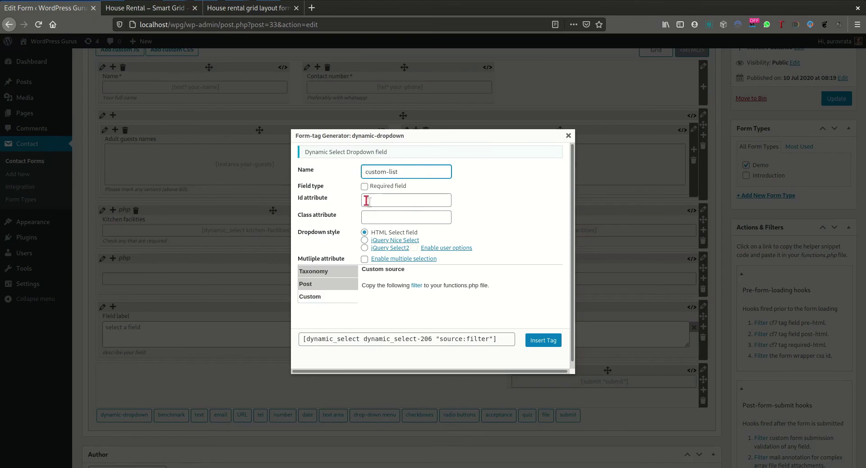
{"action": "left_click", "coordinate": [364, 248]}
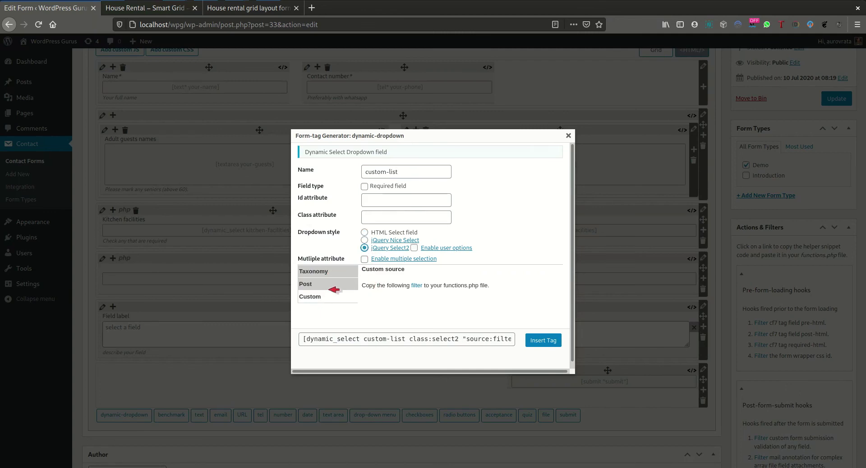
{"action": "left_click", "coordinate": [322, 271]}
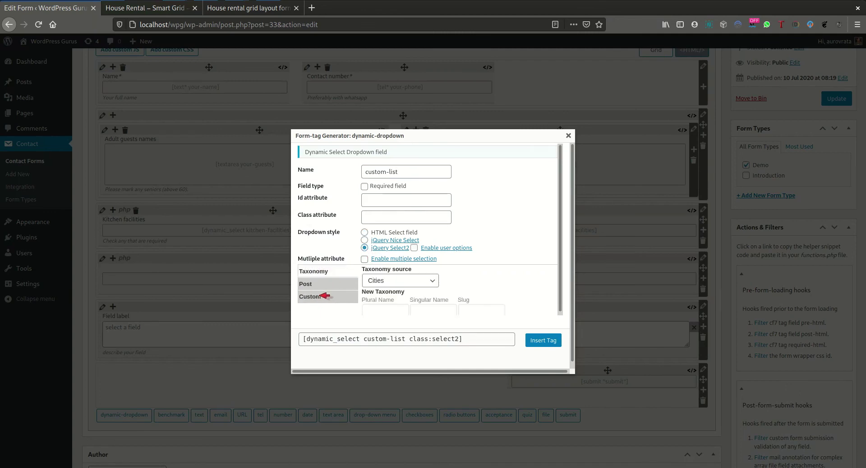
{"action": "left_click", "coordinate": [321, 296]}
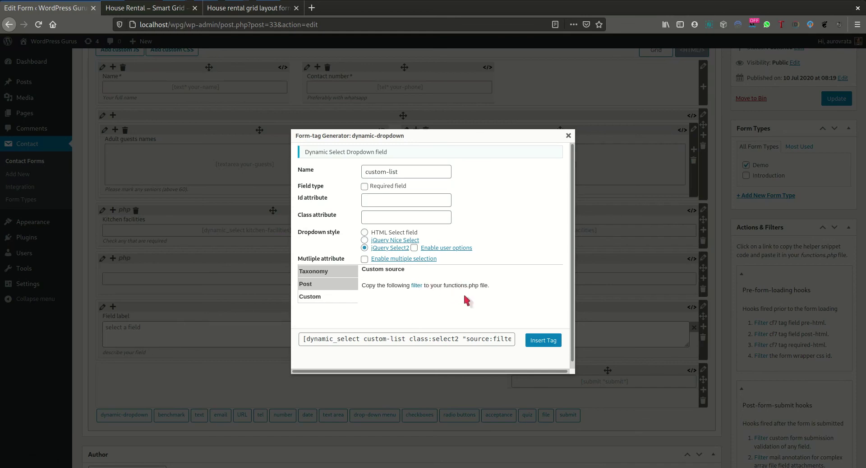
{"action": "left_click", "coordinate": [542, 339]}
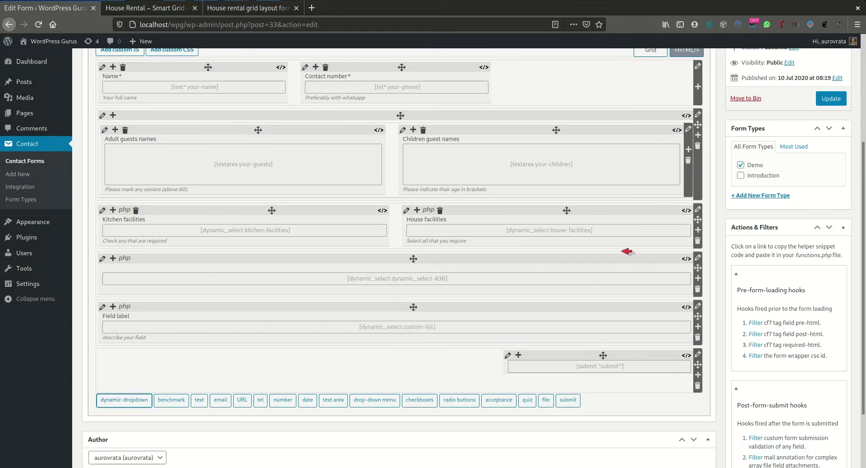
Label the custom-list dropdown field "Custom list" and update the contact form.
{"action": "left_click", "coordinate": [129, 315]}
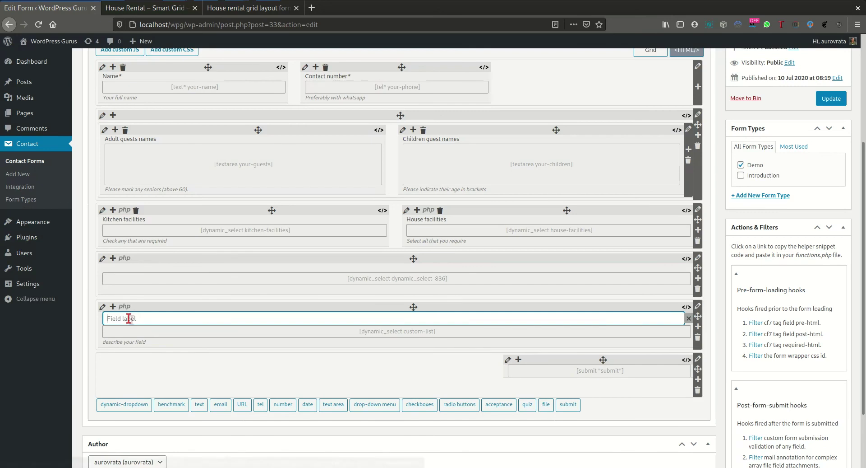
{"action": "type", "text": "Custom"}
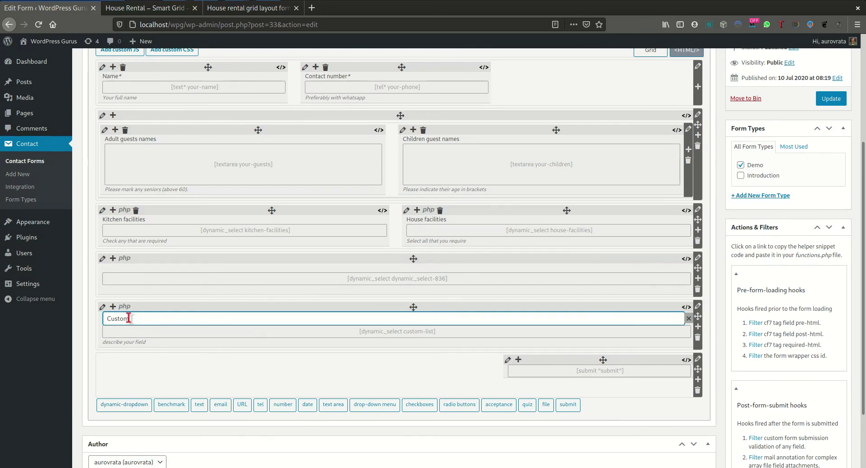
{"action": "key", "text": "Tab"}
{"action": "key", "text": "Tab"}
{"action": "key", "text": "Tab"}
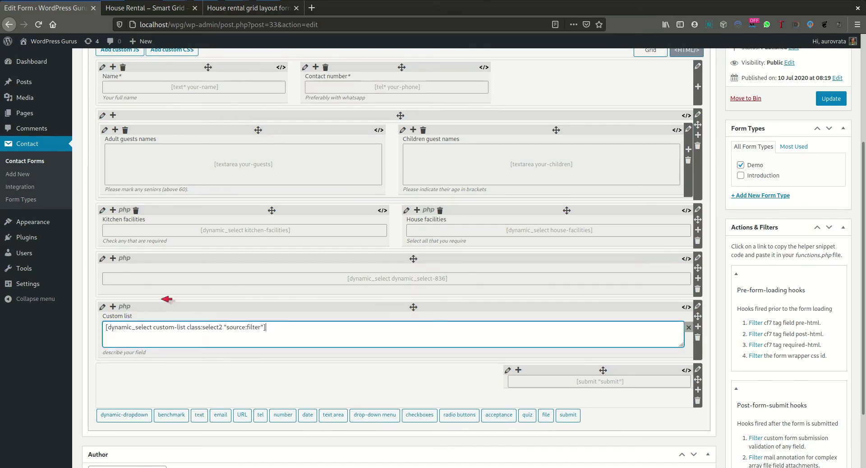
{"action": "left_click", "coordinate": [831, 99]}
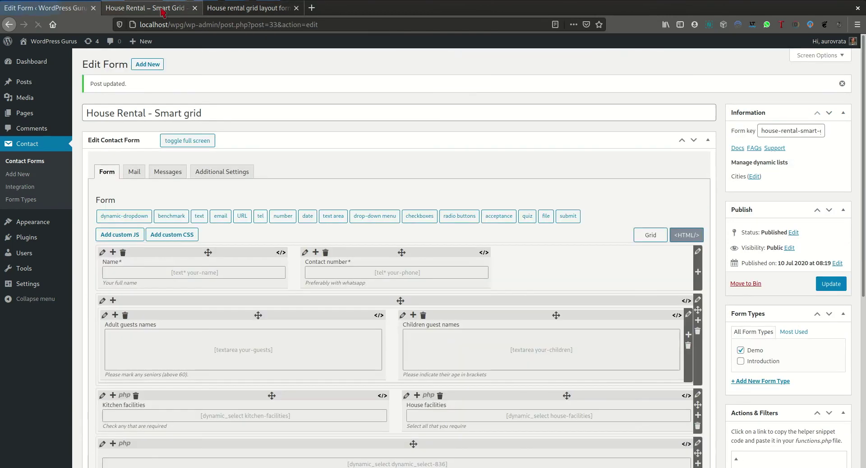
Reload the live House Rental form and examine the options of the Custom list dropdown.
{"action": "left_click", "coordinate": [163, 12]}
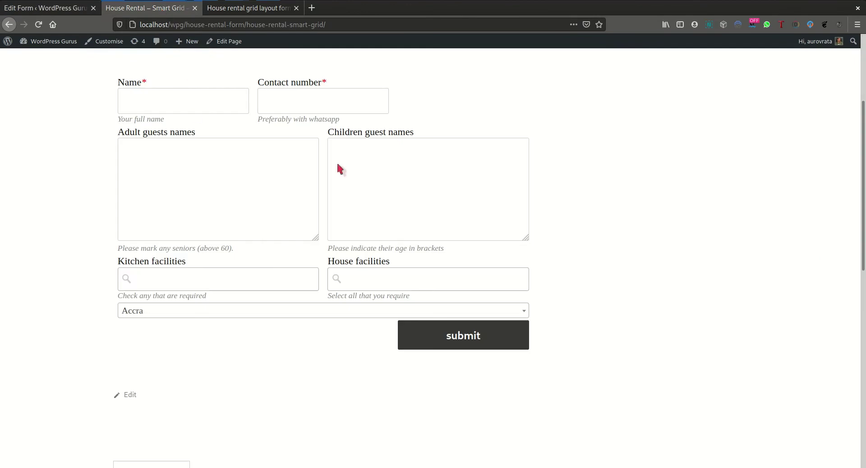
{"action": "left_click", "coordinate": [38, 24]}
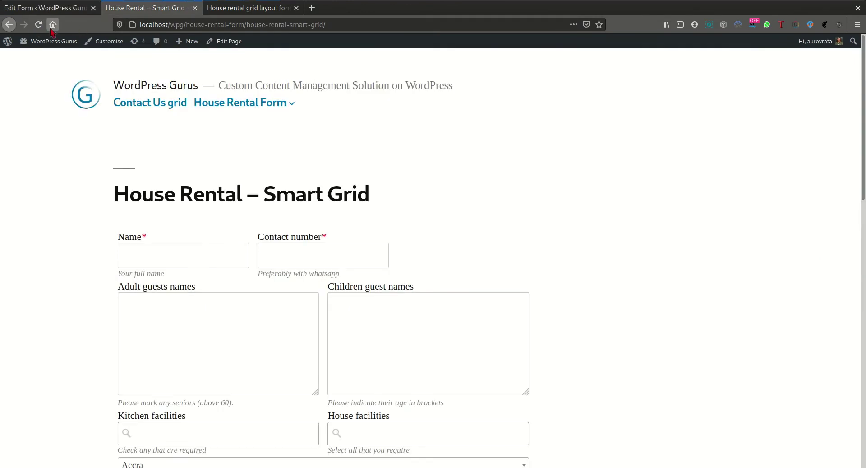
{"action": "scroll", "coordinate": [63, 125], "scroll_direction": "down", "scroll_amount": 3}
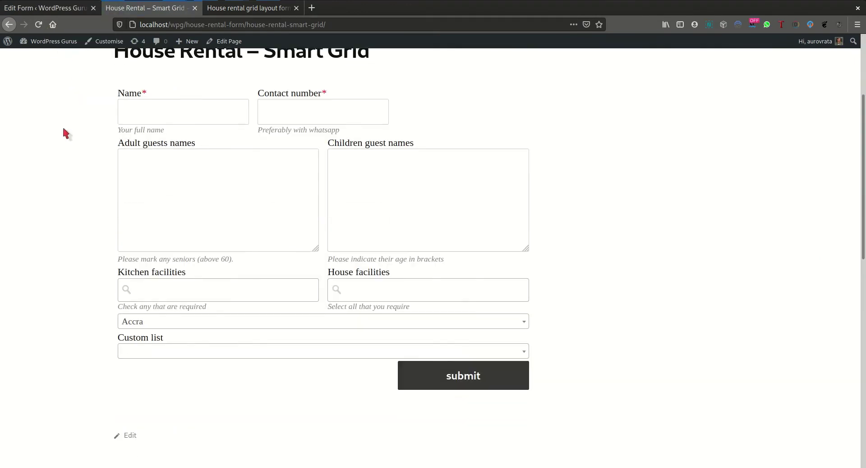
{"action": "left_click", "coordinate": [247, 339]}
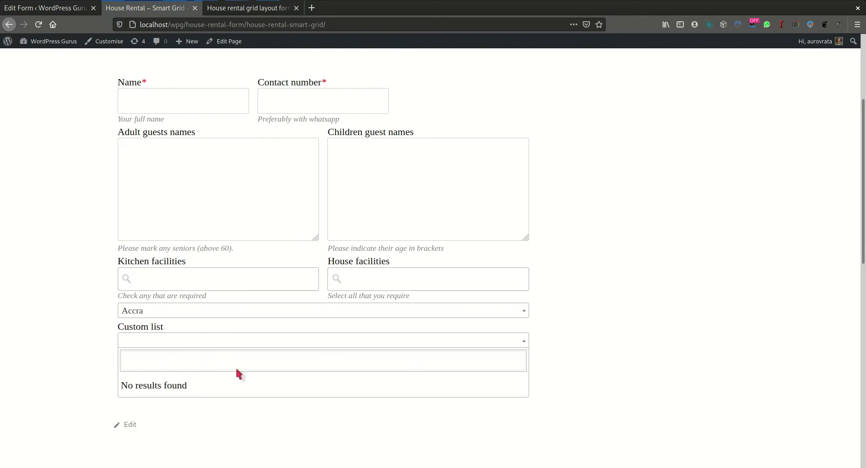
{"action": "left_click", "coordinate": [68, 310]}
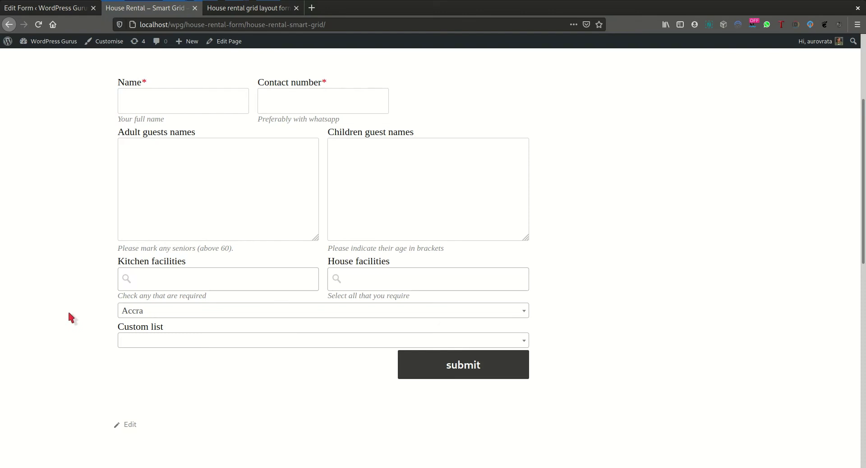
In Atom, paste the copied dynamic options filter snippet at the top of functions.php and check its form key and field name condition.
{"action": "key", "text": "alt+Tab"}
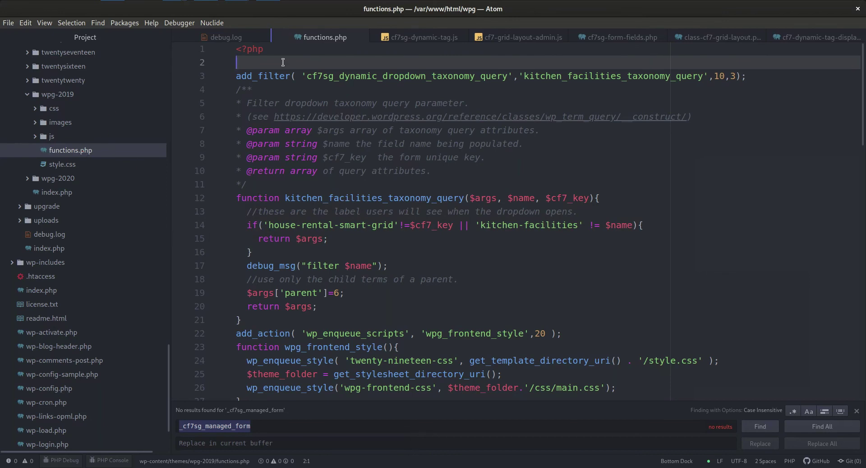
{"action": "key", "text": "ctrl+v"}
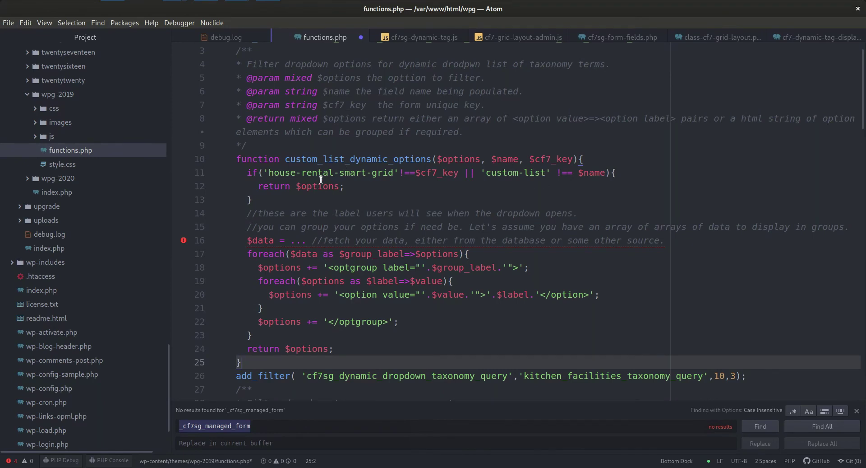
{"action": "left_click_drag", "start_coordinate": [269, 172], "coordinate": [394, 173]}
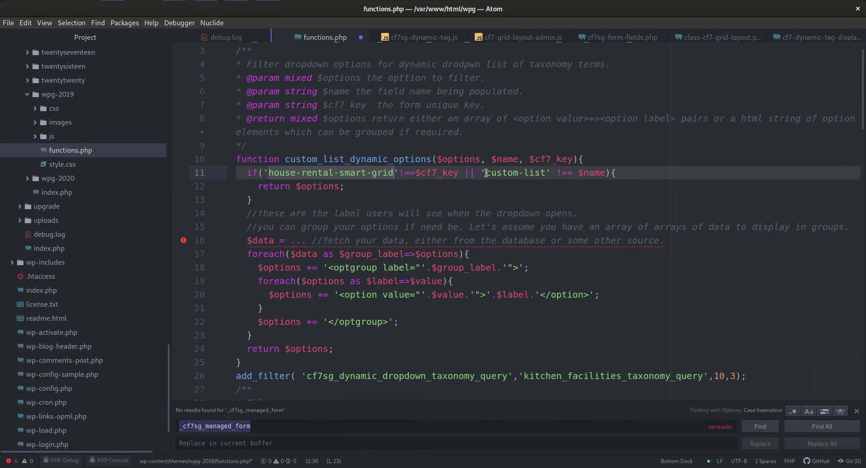
{"action": "left_click_drag", "start_coordinate": [483, 173], "coordinate": [547, 174]}
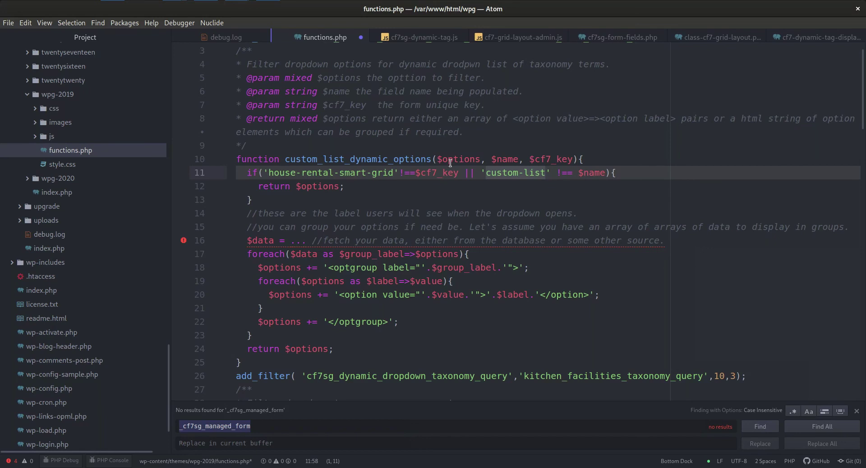
{"action": "double_click", "coordinate": [314, 189]}
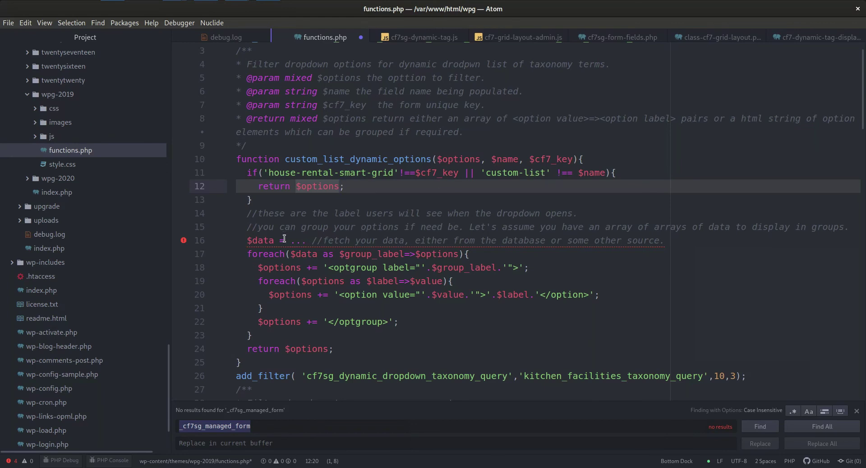
Replace the $data placeholder and its trailing comment with an array() assignment opened over several lines.
{"action": "left_click_drag", "start_coordinate": [249, 239], "coordinate": [307, 242]}
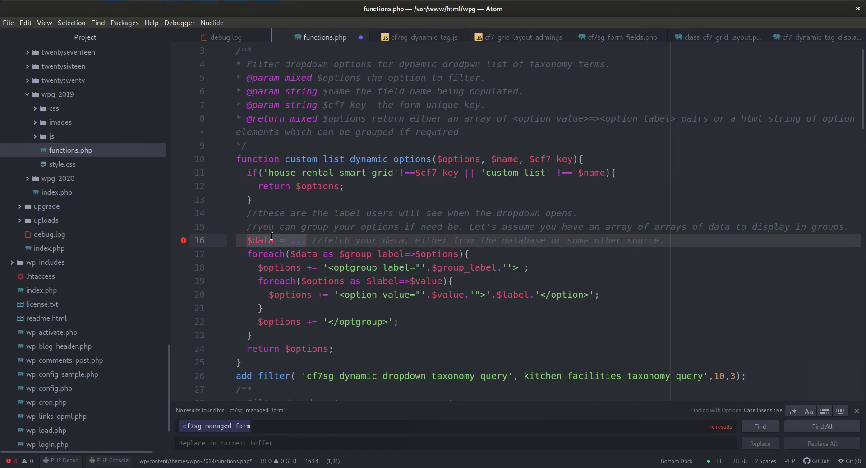
{"action": "mouse_move", "coordinate": [271, 236]}
{"action": "left_click", "coordinate": [297, 237]}
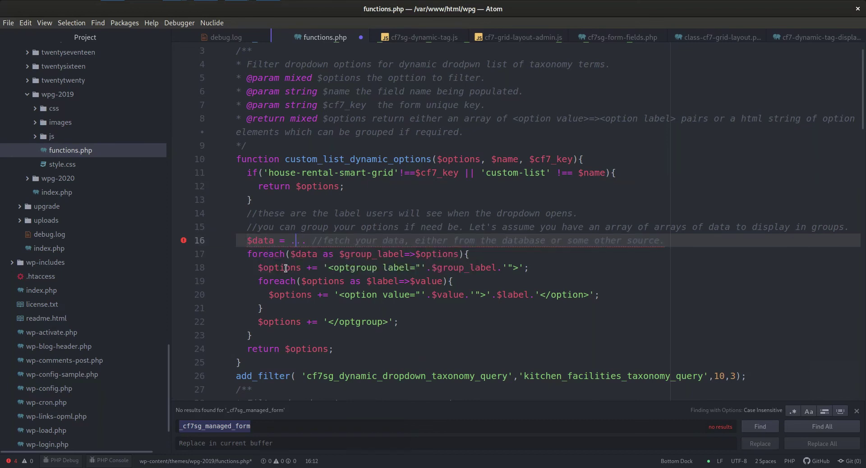
{"action": "mouse_move", "coordinate": [298, 250]}
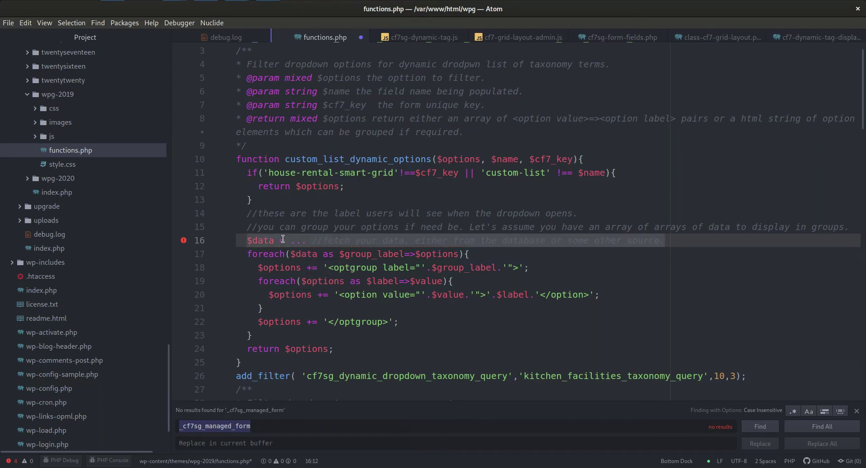
{"action": "left_click", "coordinate": [248, 239]}
{"action": "left_click_drag", "start_coordinate": [257, 240], "coordinate": [660, 240]}
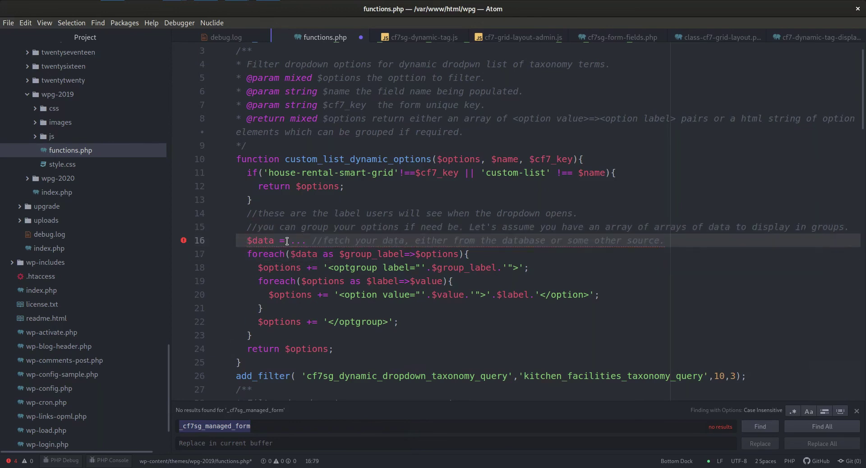
{"action": "left_click_drag", "start_coordinate": [292, 241], "coordinate": [336, 241]}
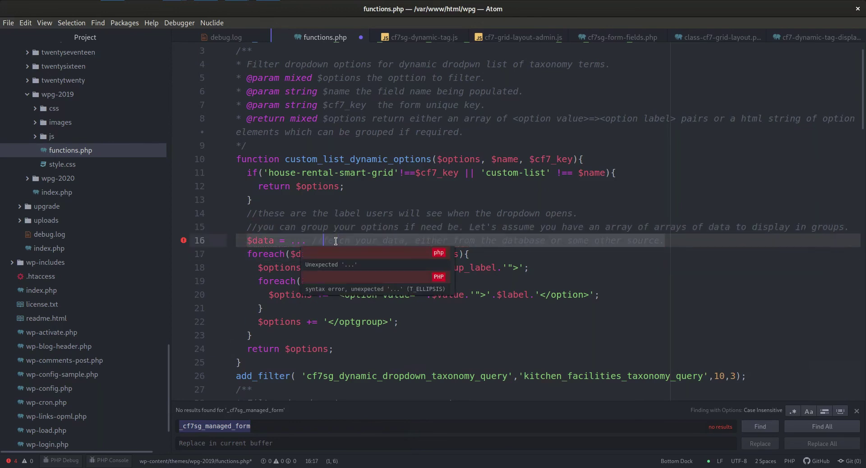
{"action": "left_click", "coordinate": [507, 240]}
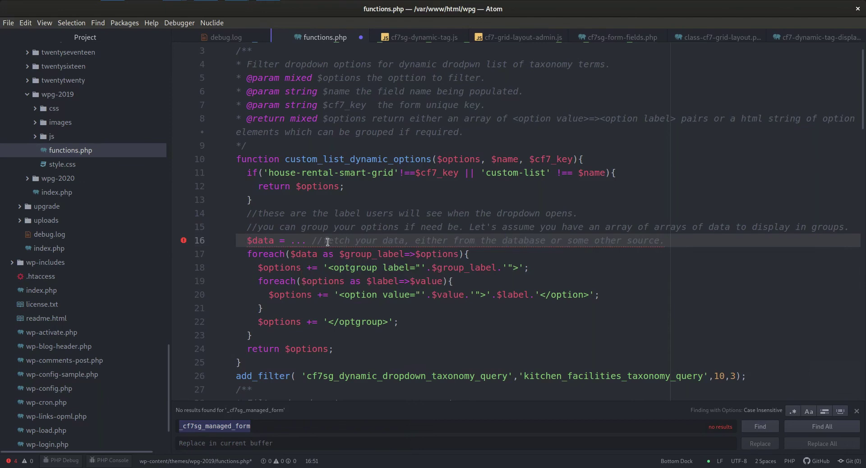
{"action": "left_click", "coordinate": [681, 239], "text": "shift"}
{"action": "key", "text": "BackSpace"}
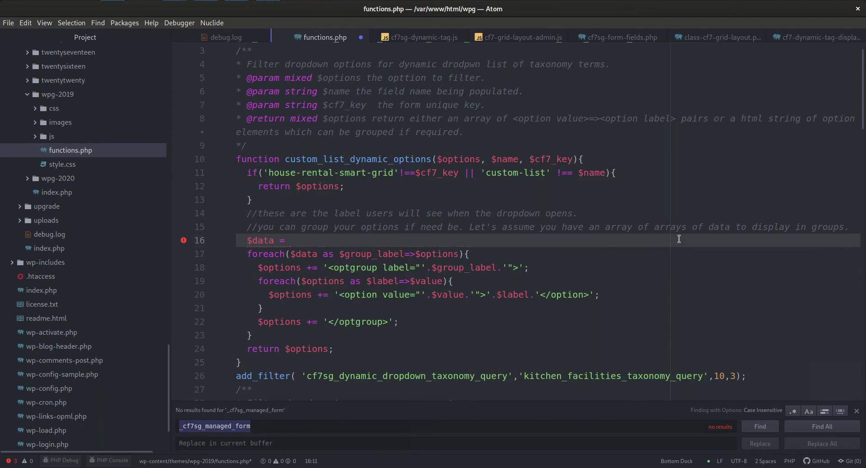
{"action": "type", "text": "array();"}
{"action": "key", "text": "Return"}
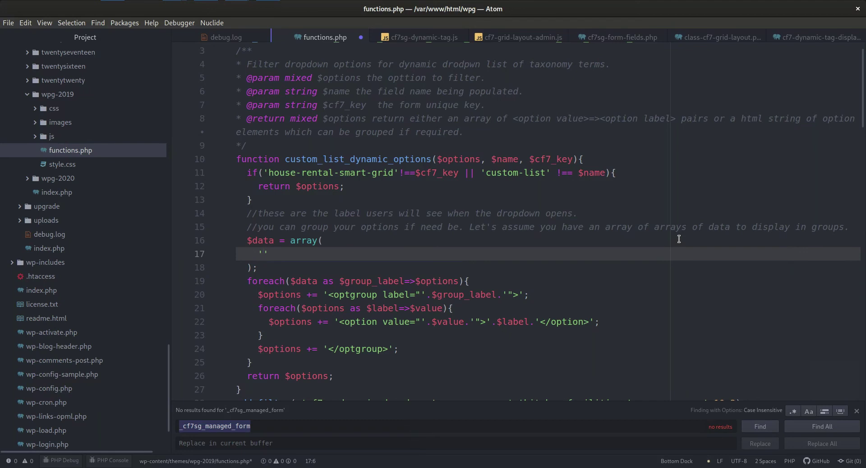
Fill the $data array with four label-value pairs, from 'Option 1' => "val1" through 'Option 4' => "val4".
{"action": "double_click", "coordinate": [378, 280]}
{"action": "double_click", "coordinate": [444, 280]}
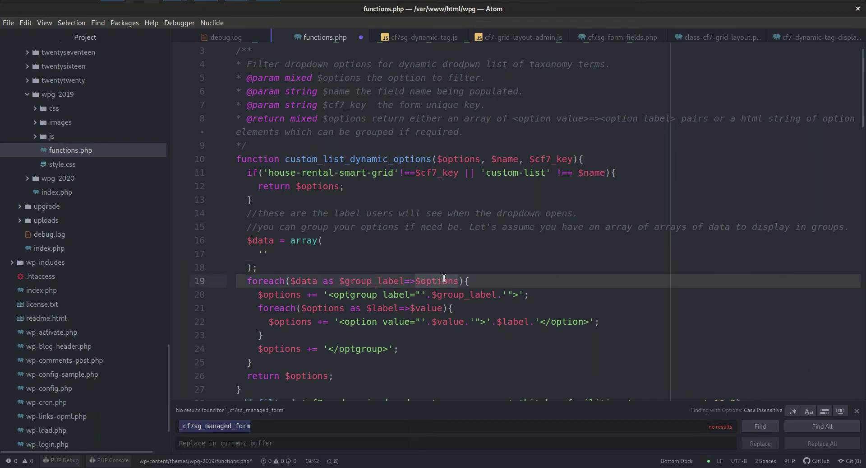
{"action": "key", "text": "Up"}
{"action": "key", "text": "Up"}
{"action": "key", "text": "Left"}
{"action": "type", "text": "Option 1"}
{"action": "key", "text": "Right"}
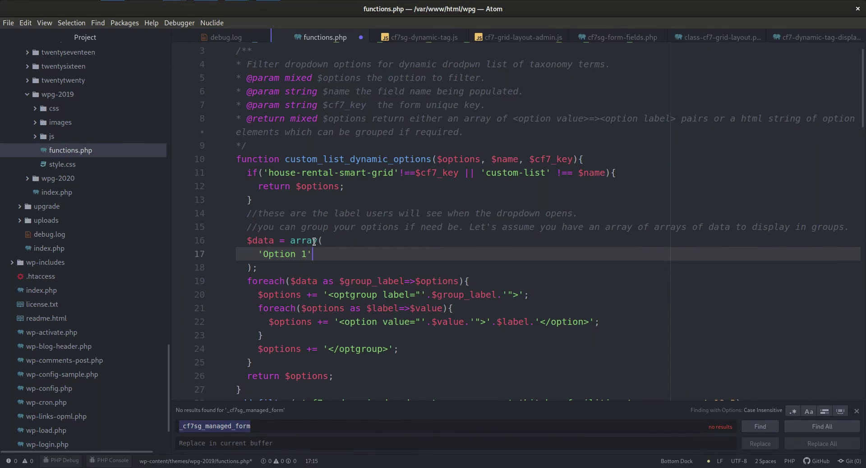
{"action": "type", "text": "=> \"val1"}
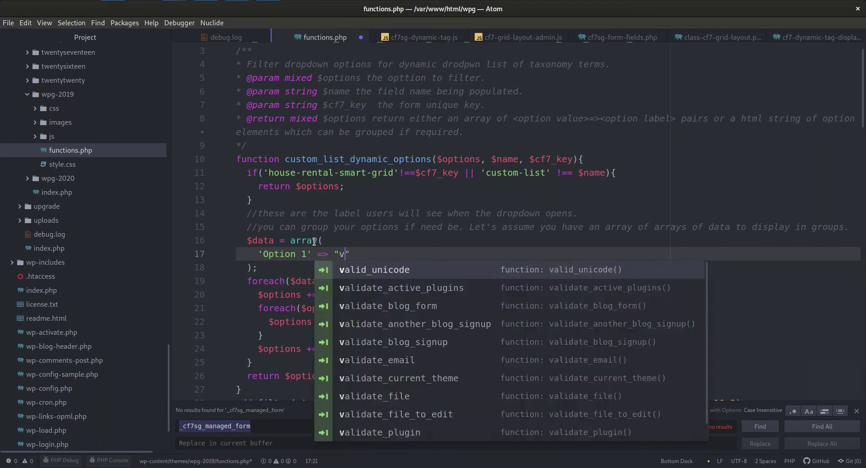
{"action": "type", "text": "\"."}
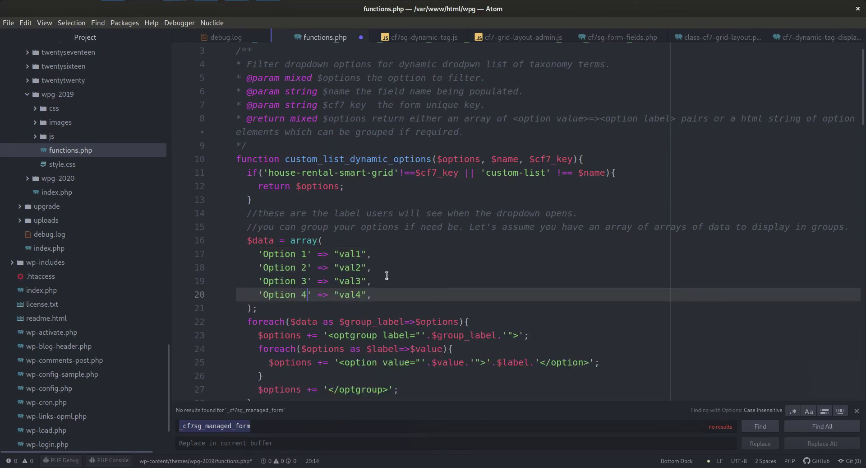
{"action": "left_click", "coordinate": [389, 291]}
Delete the outer foreach line over $data and the opening optgroup line from the custom_list_dynamic_options function.
{"action": "scroll", "coordinate": [398, 307], "scroll_direction": "down", "scroll_amount": 2}
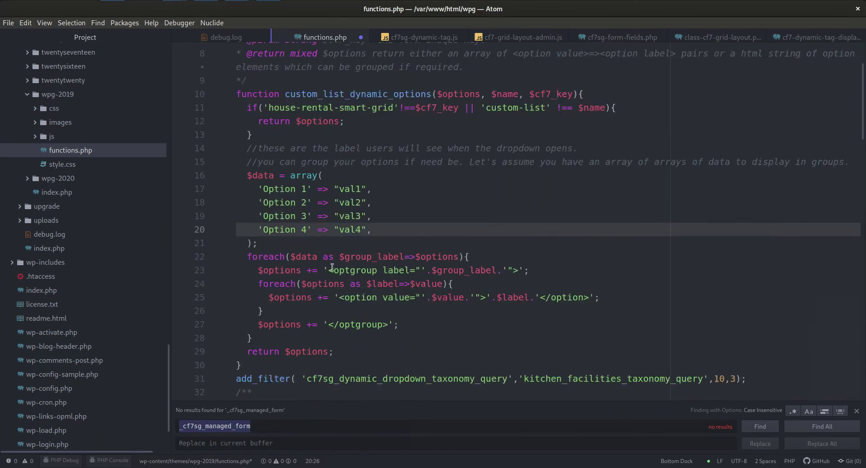
{"action": "left_click_drag", "start_coordinate": [329, 270], "coordinate": [538, 270]}
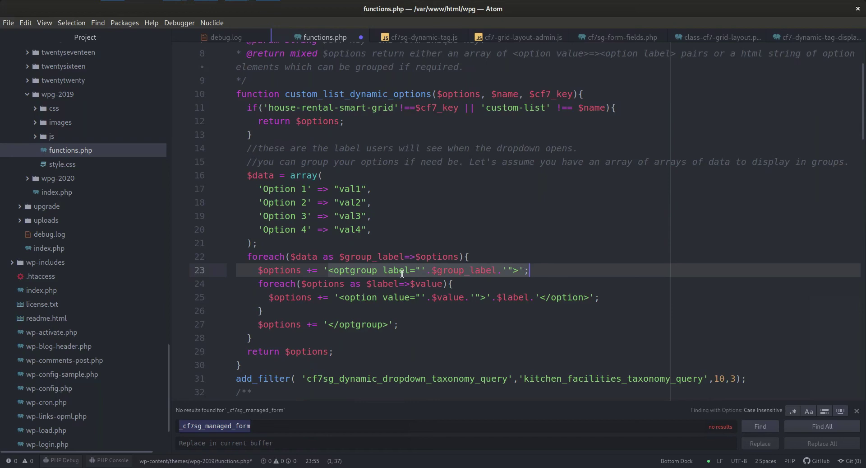
{"action": "double_click", "coordinate": [364, 270]}
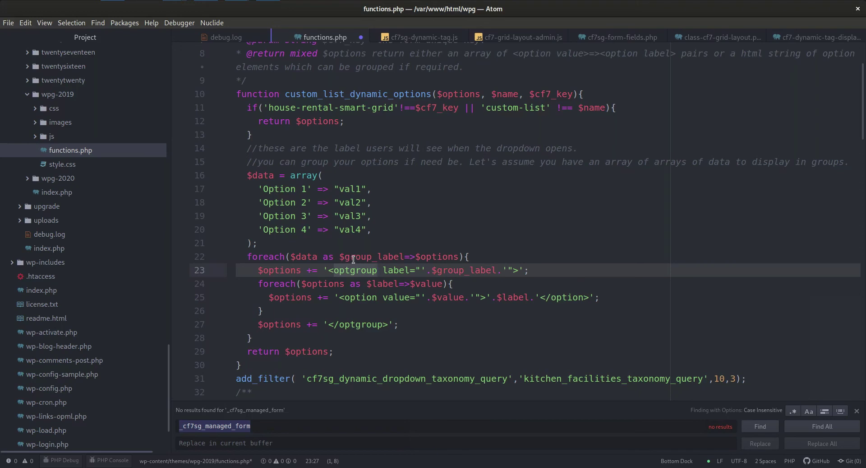
{"action": "left_click", "coordinate": [367, 269]}
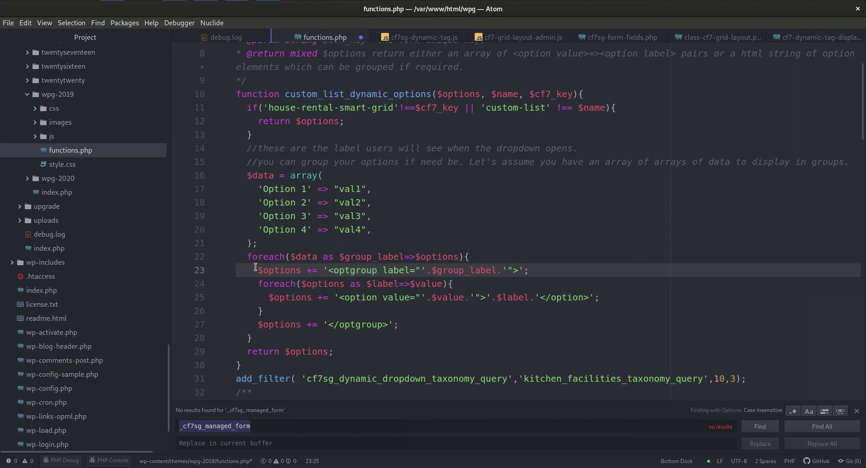
{"action": "left_click_drag", "start_coordinate": [258, 269], "coordinate": [359, 306]}
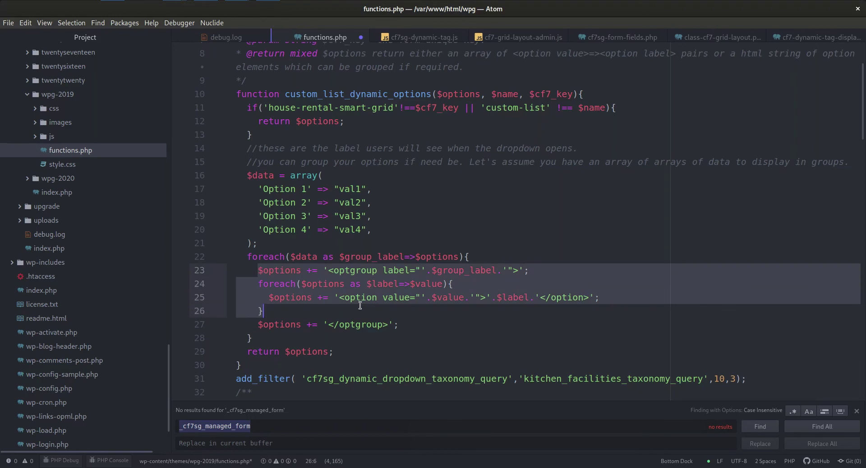
{"action": "left_click", "coordinate": [360, 303]}
{"action": "left_click_drag", "start_coordinate": [247, 256], "coordinate": [535, 270]}
{"action": "key", "text": "BackSpace"}
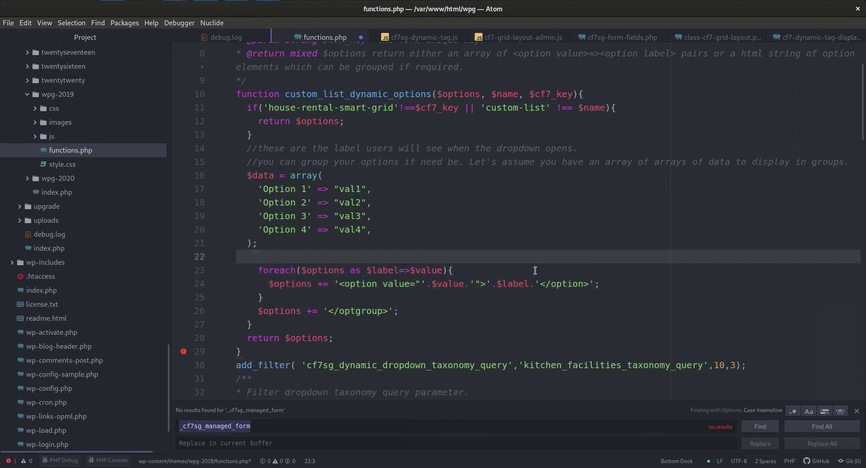
Outdent the remaining foreach block one level and delete the closing optgroup line with its leftover brace.
{"action": "left_click_drag", "start_coordinate": [259, 268], "coordinate": [330, 320]}
{"action": "key", "text": "shift+Tab"}
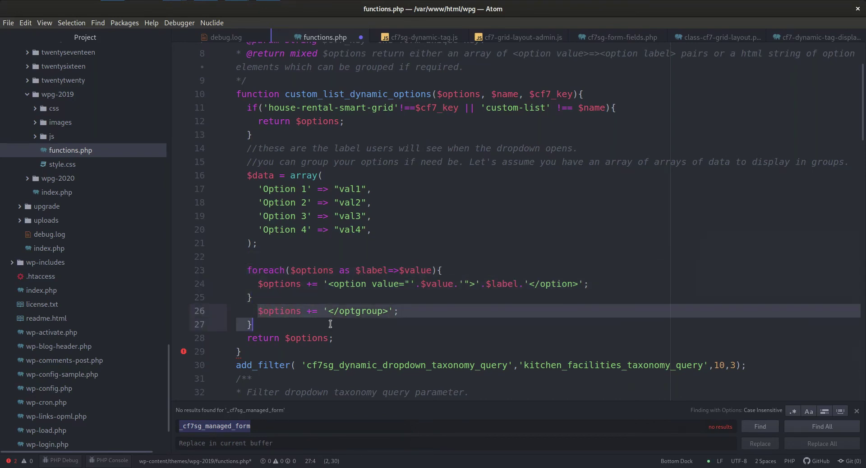
{"action": "key", "text": "BackSpace"}
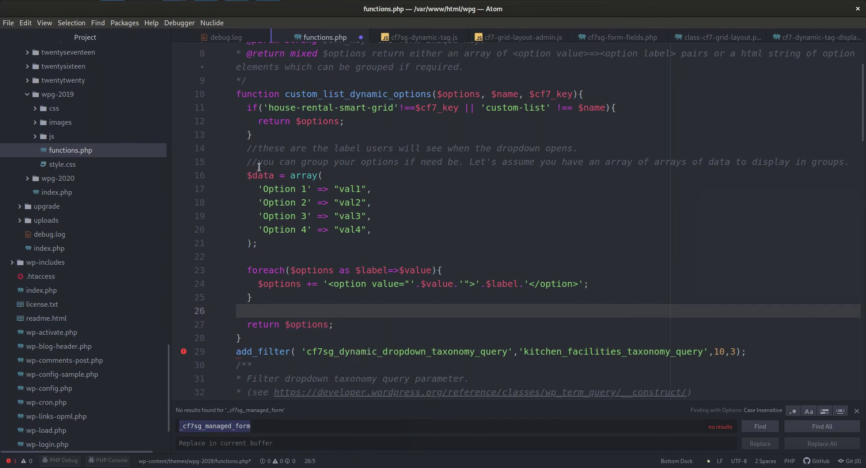
Replace $options with $data as the array iterated by the foreach loop in custom_list_dynamic_options.
{"action": "double_click", "coordinate": [259, 175]}
{"action": "key", "text": "ctrl+c"}
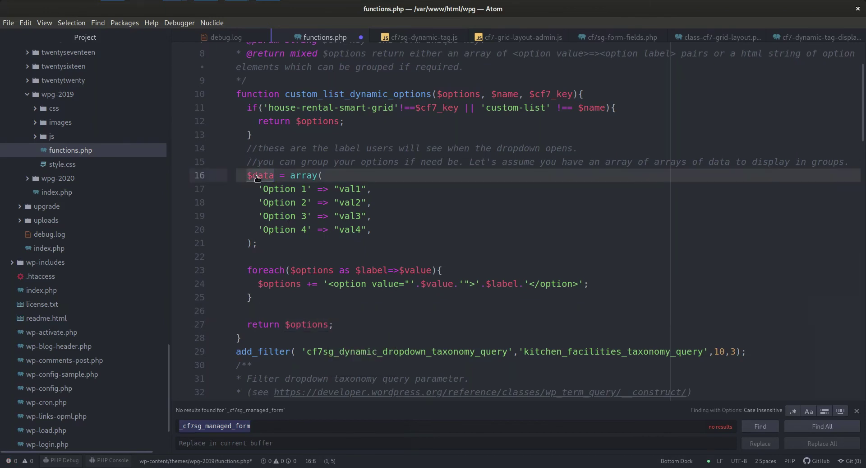
{"action": "double_click", "coordinate": [315, 270]}
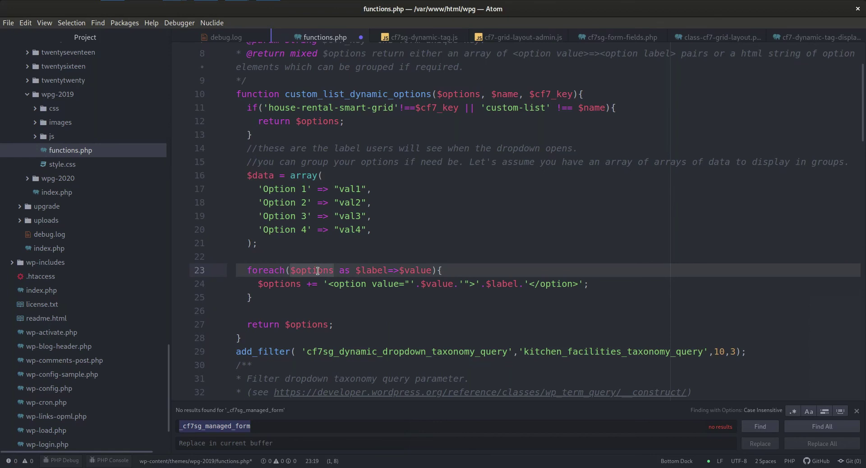
{"action": "key", "text": "ctrl+v"}
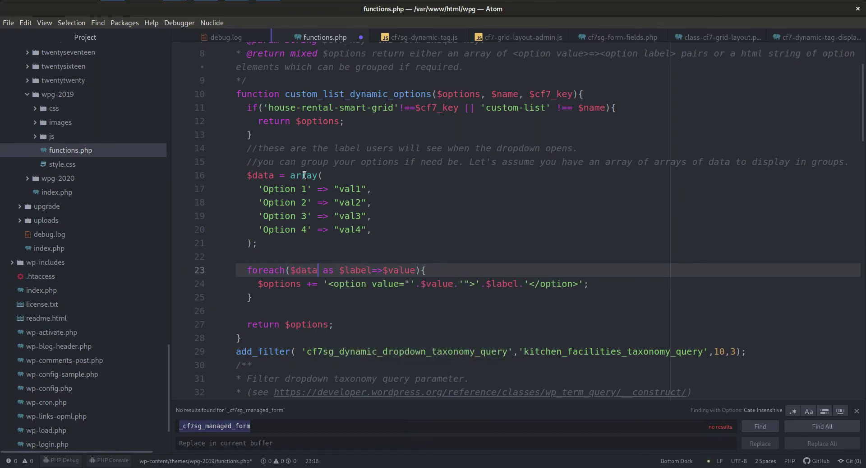
{"action": "double_click", "coordinate": [292, 189]}
{"action": "double_click", "coordinate": [356, 189]}
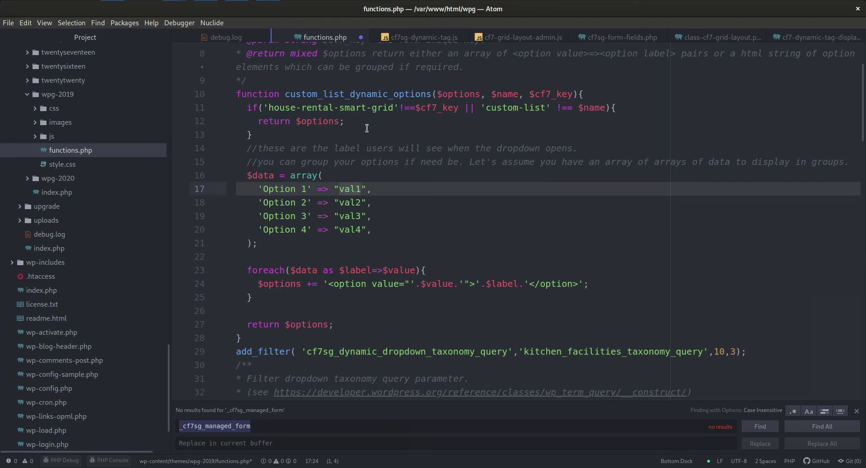
{"action": "double_click", "coordinate": [453, 94]}
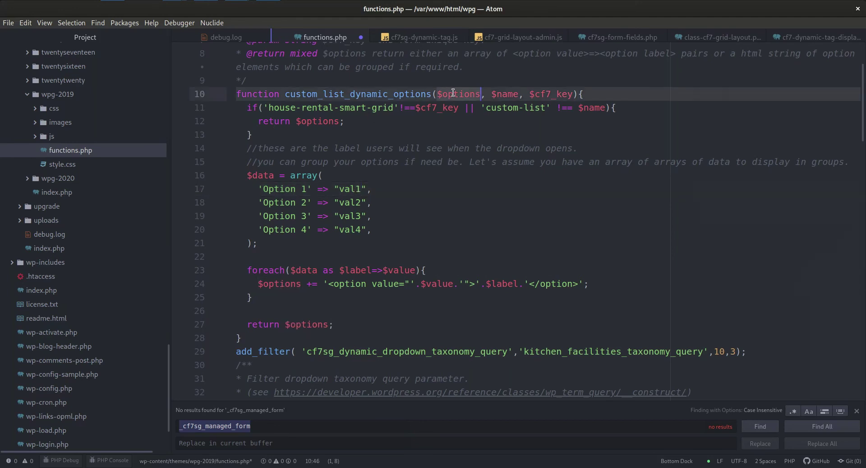
{"action": "double_click", "coordinate": [455, 94]}
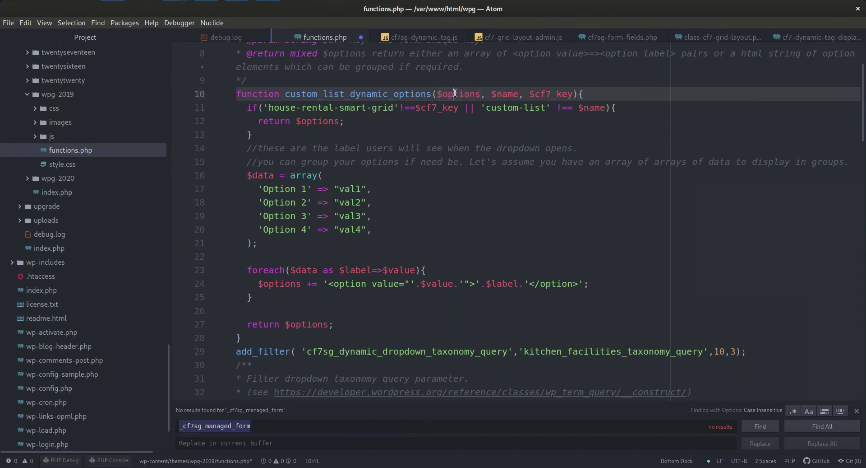
{"action": "left_click", "coordinate": [455, 94]}
Add an $options assignment on the empty line above the foreach loop, holding the string 'Select an optoin'.
{"action": "double_click", "coordinate": [280, 280]}
{"action": "key", "text": "ctrl+c"}
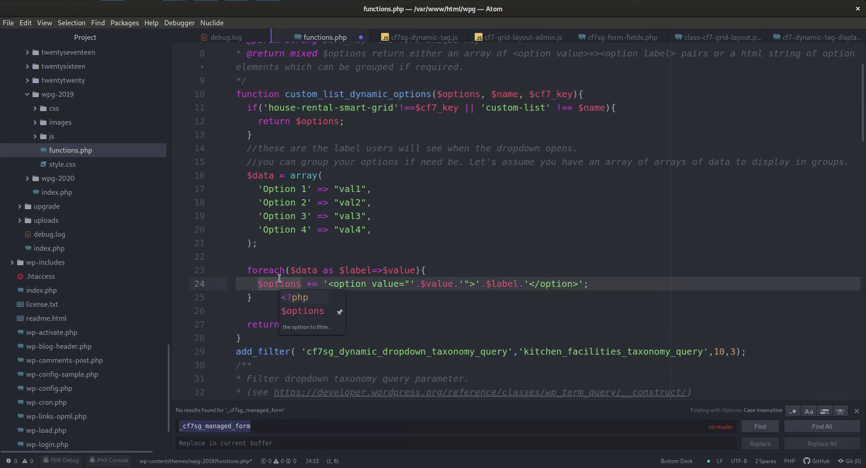
{"action": "left_click", "coordinate": [284, 259]}
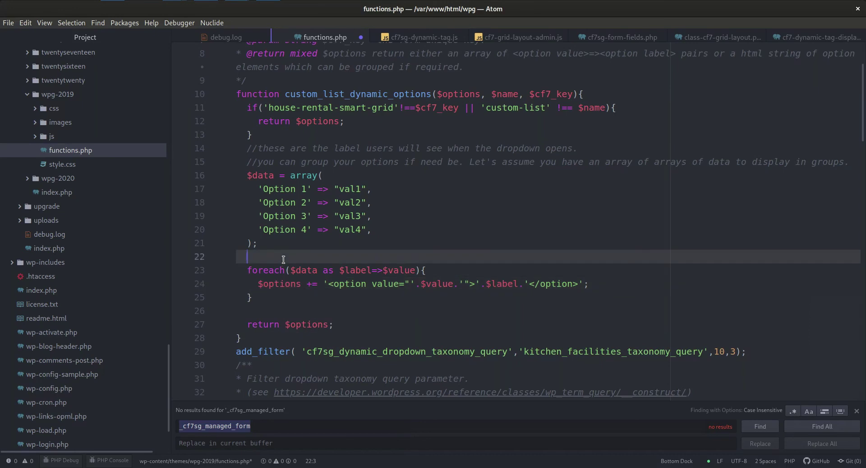
{"action": "key", "text": "ctrl+v"}
{"action": "type", "text": "='';"}
{"action": "key", "text": "Left"}
{"action": "key", "text": "Left"}
{"action": "type", "text": "Sel"}
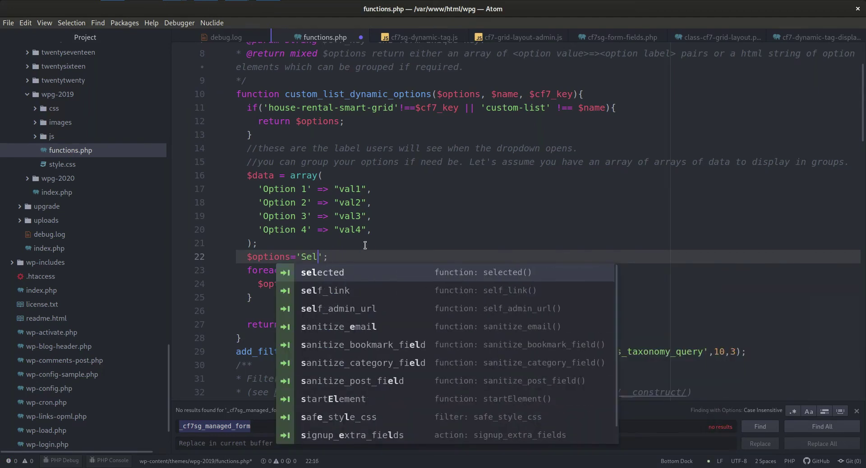
{"action": "type", "text": "ct"}
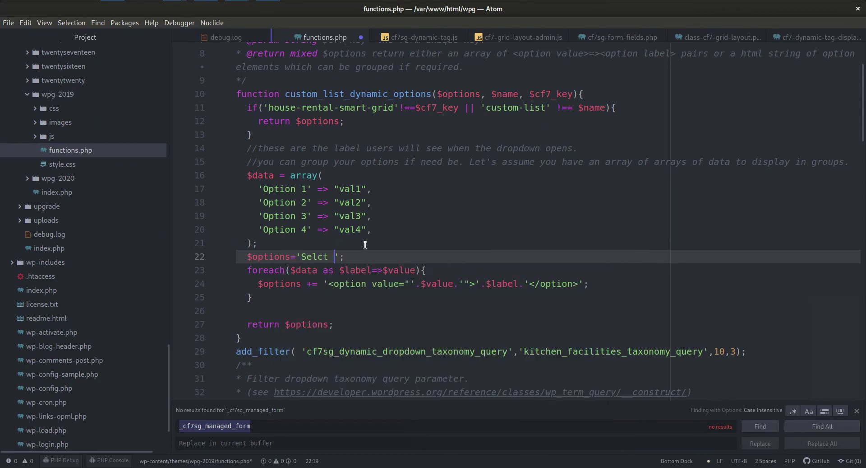
{"action": "key", "text": "BackSpace"}
{"action": "key", "text": "BackSpace"}
{"action": "key", "text": "BackSpace"}
{"action": "type", "text": "ect an optoin"}
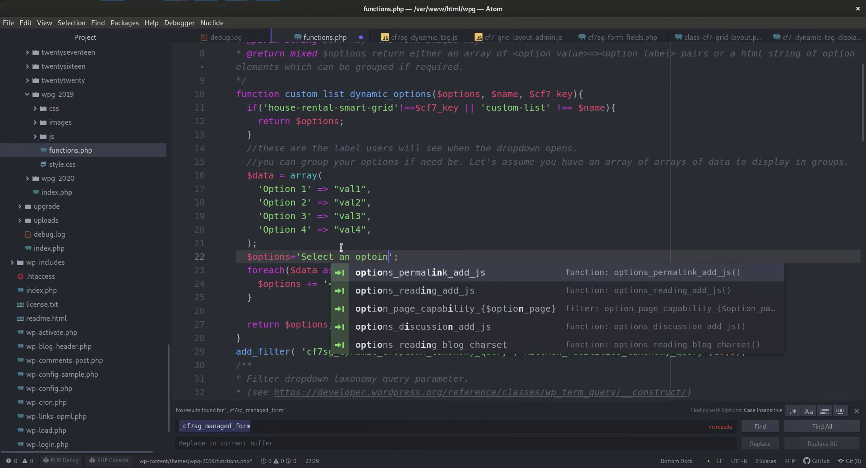
Insert an option tag with an empty value before the 'Select an optoin' text, copying the opening part from the foreach line.
{"action": "left_click", "coordinate": [299, 255]}
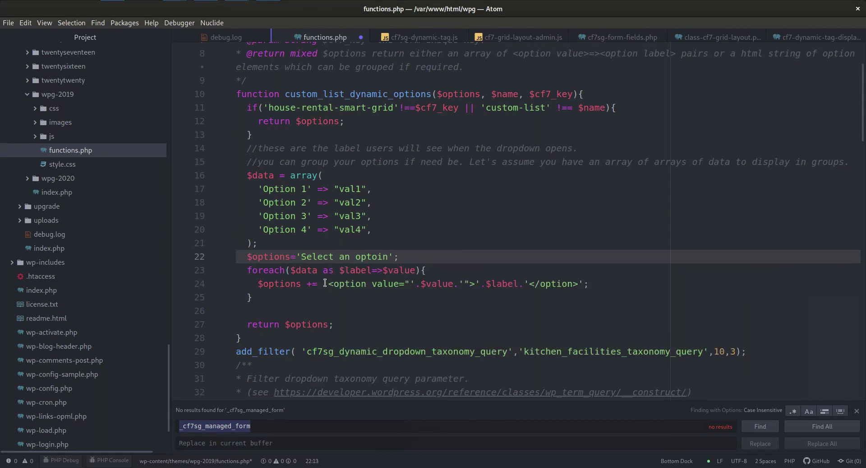
{"action": "left_click_drag", "start_coordinate": [327, 283], "coordinate": [409, 283]}
{"action": "key", "text": "ctrl+c"}
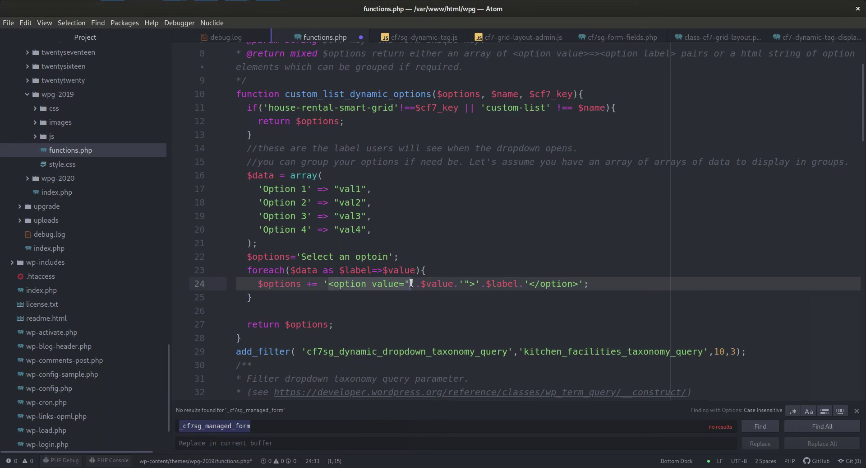
{"action": "left_click", "coordinate": [301, 256]}
{"action": "key", "text": "ctrl+v"}
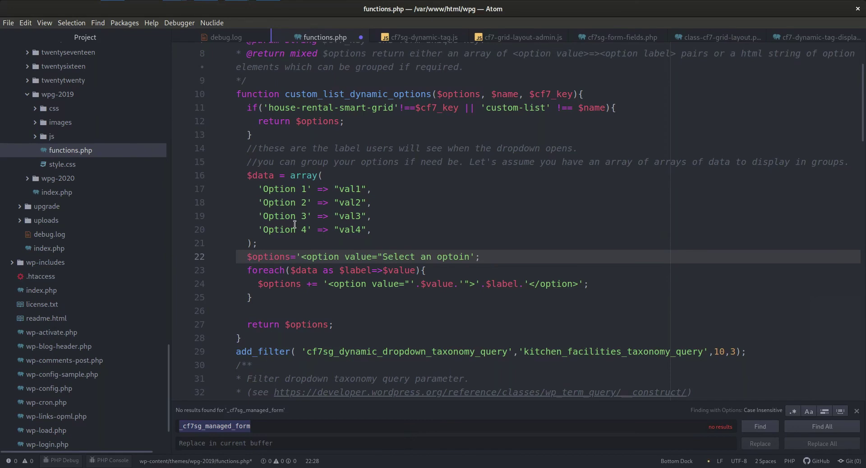
{"action": "type", "text": "\">"}
{"action": "key", "text": "Return"}
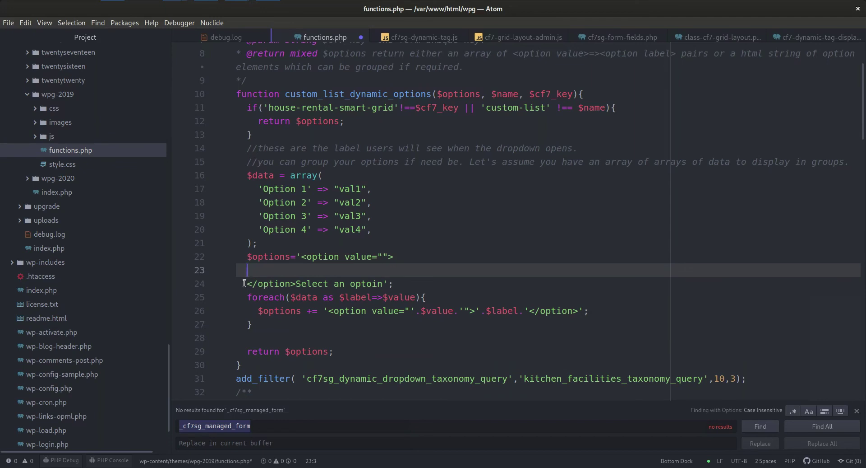
Move the closing option tag behind the 'Select an optoin' text and join the $options assignment back onto one line.
{"action": "left_click_drag", "start_coordinate": [244, 283], "coordinate": [295, 285]}
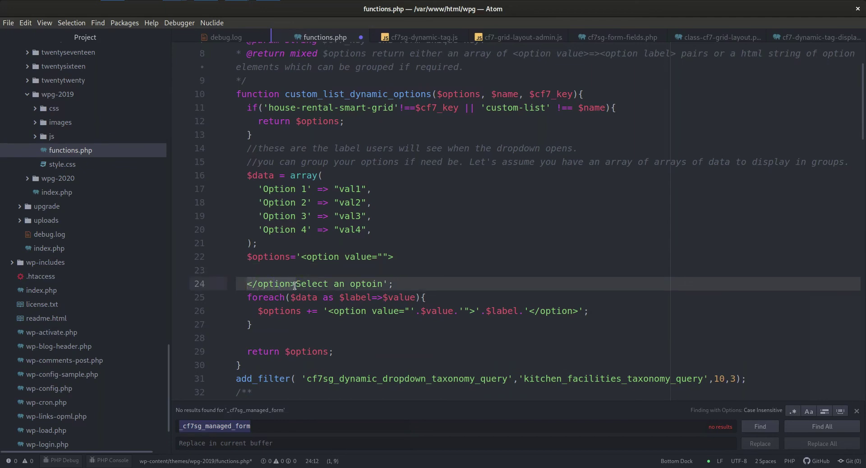
{"action": "key", "text": "ctrl+x"}
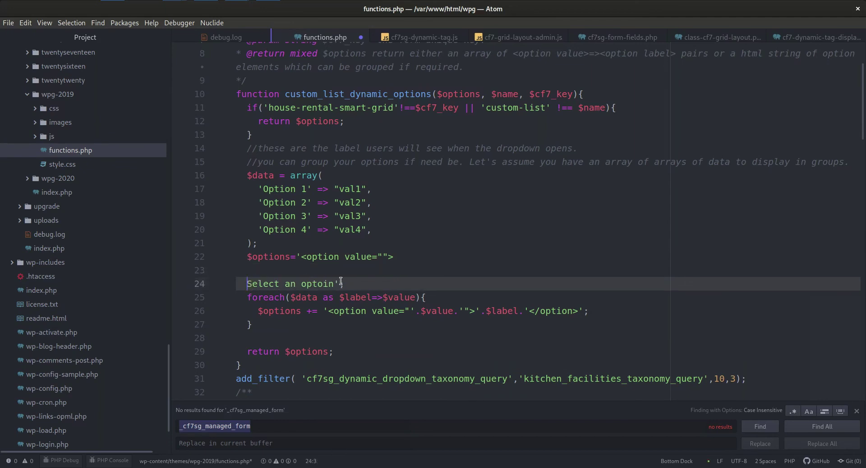
{"action": "left_click", "coordinate": [338, 283]}
{"action": "key", "text": "ctrl+v"}
{"action": "left_click_drag", "start_coordinate": [246, 283], "coordinate": [397, 258]}
{"action": "key", "text": "BackSpace"}
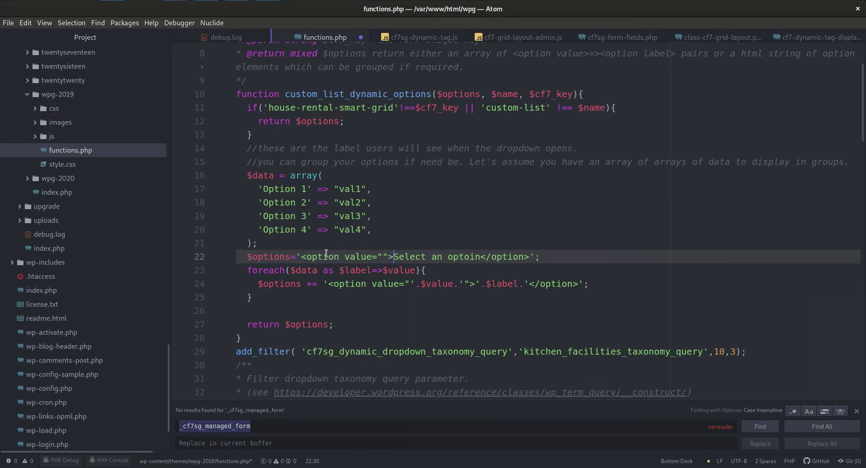
Append .PHP_EOL to the initial $options string and to the option string inside the foreach loop.
{"action": "left_click", "coordinate": [534, 255]}
{"action": "type", "text": ".PHP"}
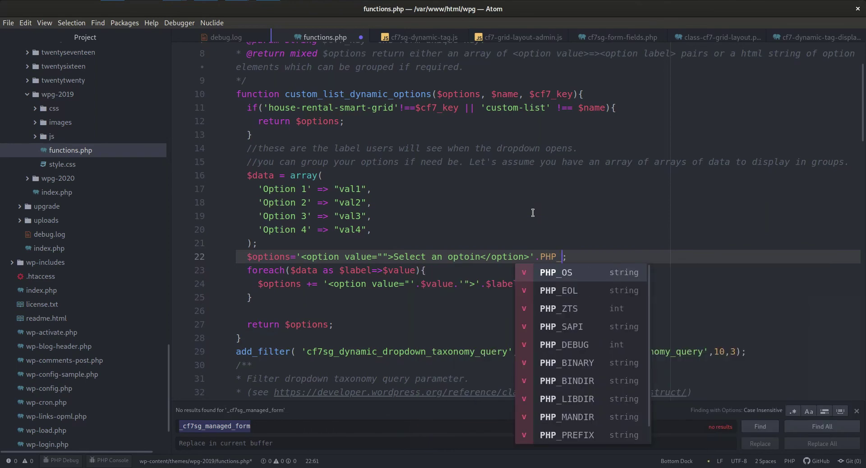
{"action": "type", "text": "_EOL"}
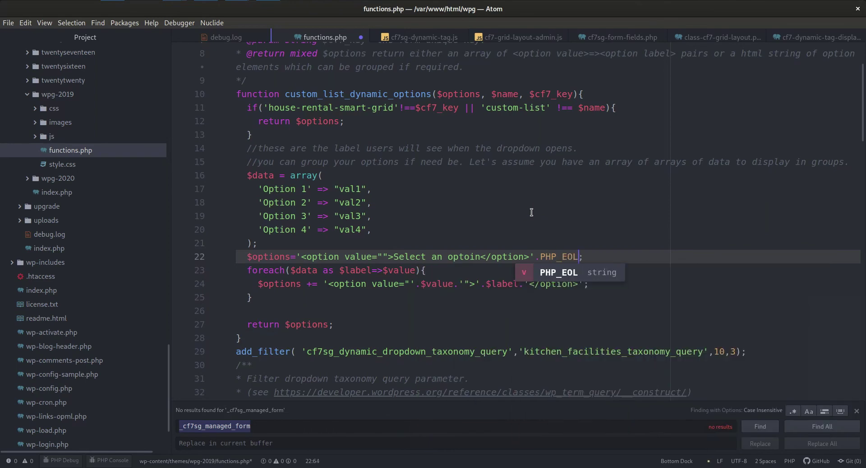
{"action": "left_click", "coordinate": [431, 244]}
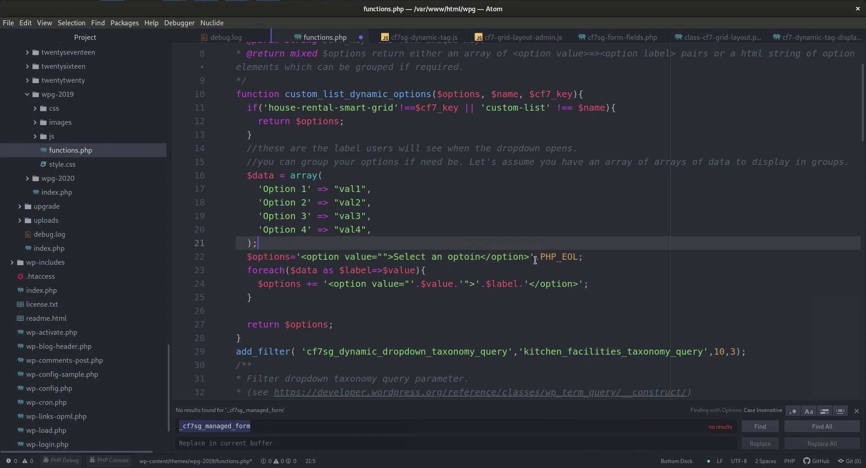
{"action": "left_click_drag", "start_coordinate": [535, 260], "coordinate": [575, 257]}
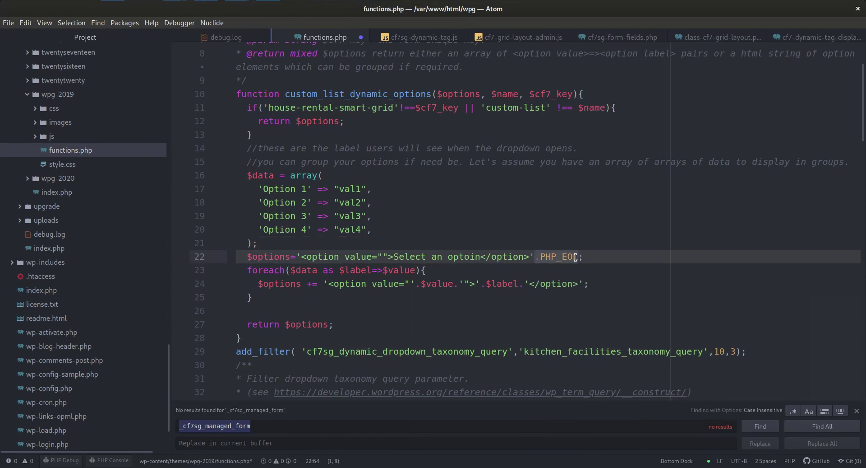
{"action": "left_click", "coordinate": [581, 283]}
{"action": "key", "text": "ctrl+v"}
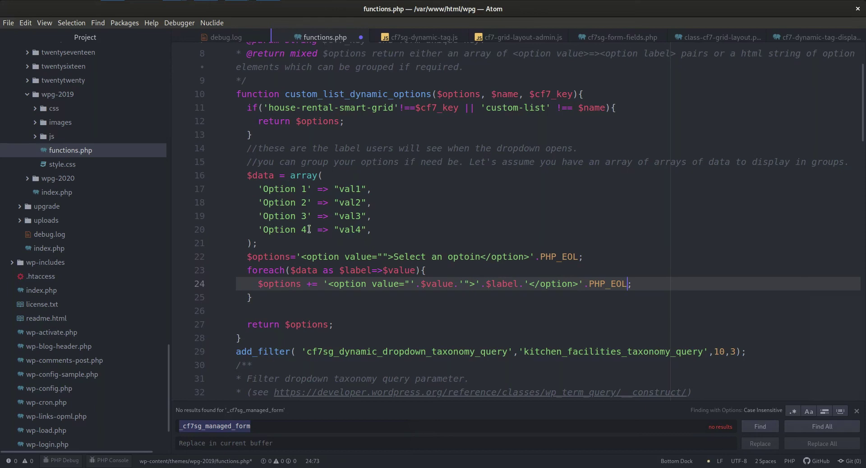
{"action": "left_click_drag", "start_coordinate": [262, 189], "coordinate": [313, 189]}
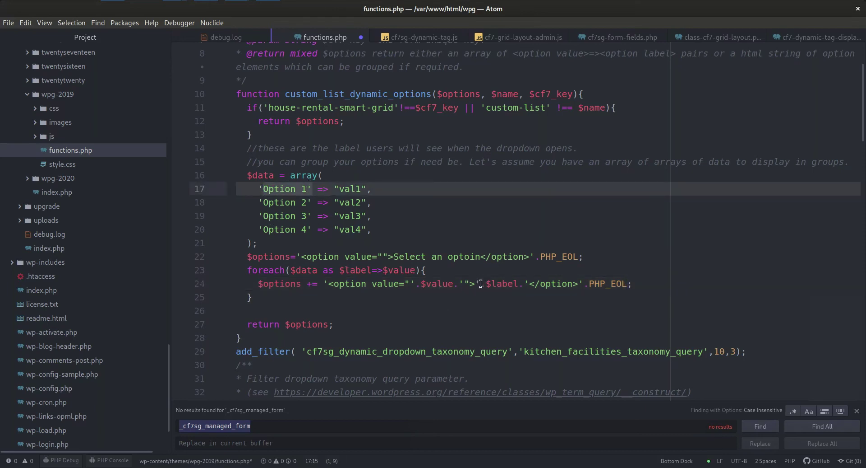
{"action": "left_click_drag", "start_coordinate": [481, 283], "coordinate": [520, 284]}
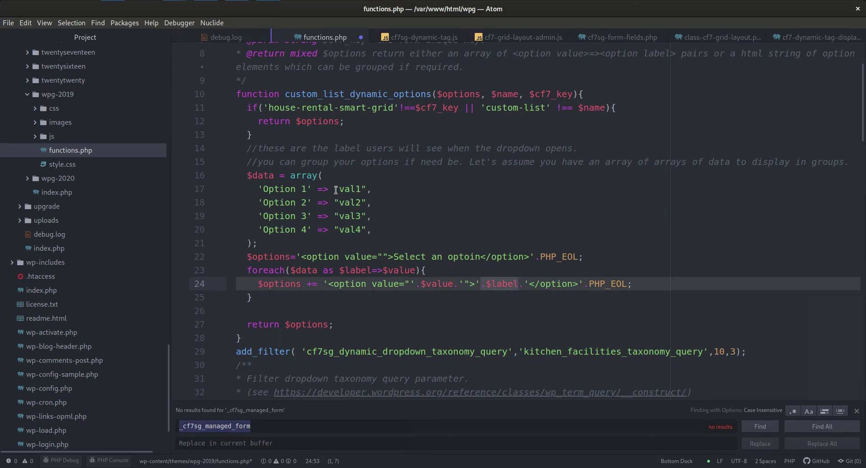
{"action": "left_click_drag", "start_coordinate": [383, 270], "coordinate": [454, 283]}
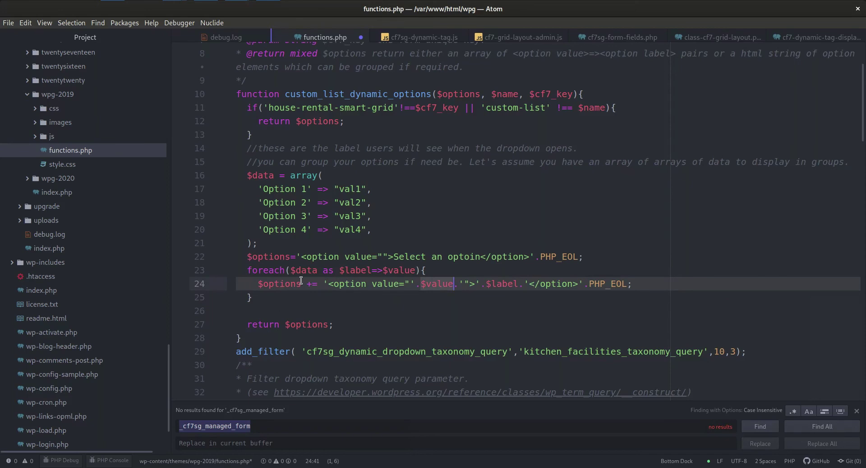
{"action": "double_click", "coordinate": [311, 324]}
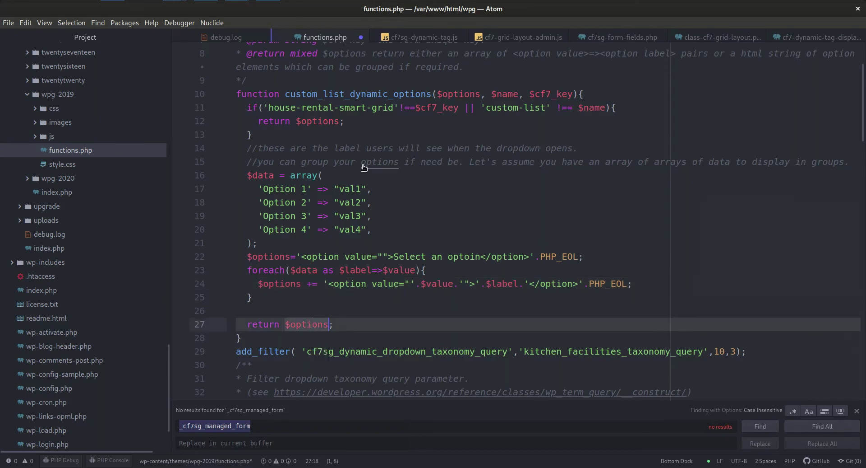
Save functions.php and check the Custom list dropdown on the reloaded House Rental – Smart Grid page in the browser.
{"action": "key", "text": "ctrl+s"}
{"action": "key", "text": "alt+Tab"}
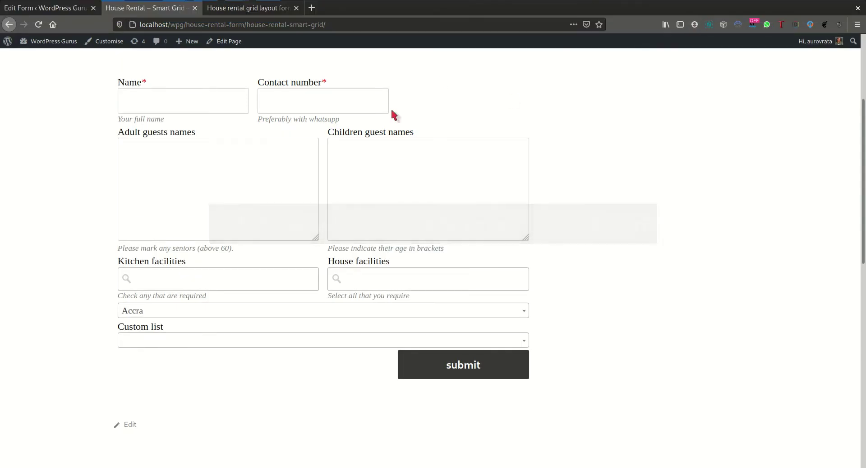
{"action": "scroll", "coordinate": [101, 256], "scroll_direction": "down", "scroll_amount": 3}
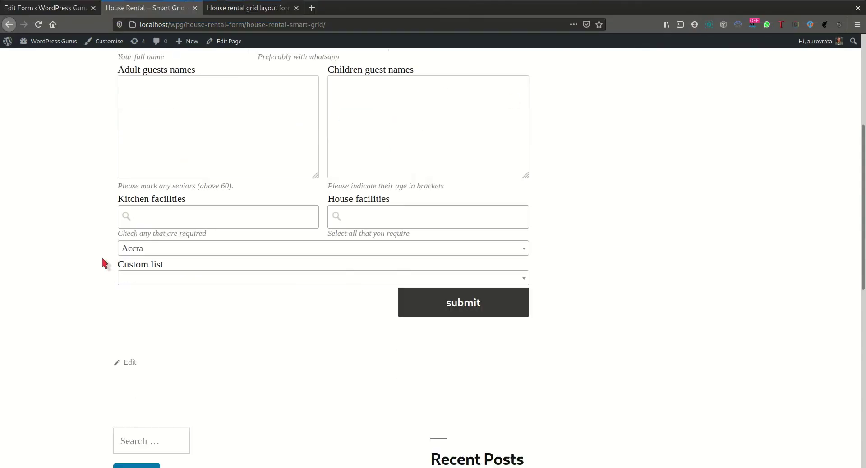
{"action": "scroll", "coordinate": [102, 262], "scroll_direction": "up", "scroll_amount": 5}
{"action": "left_click", "coordinate": [38, 24]}
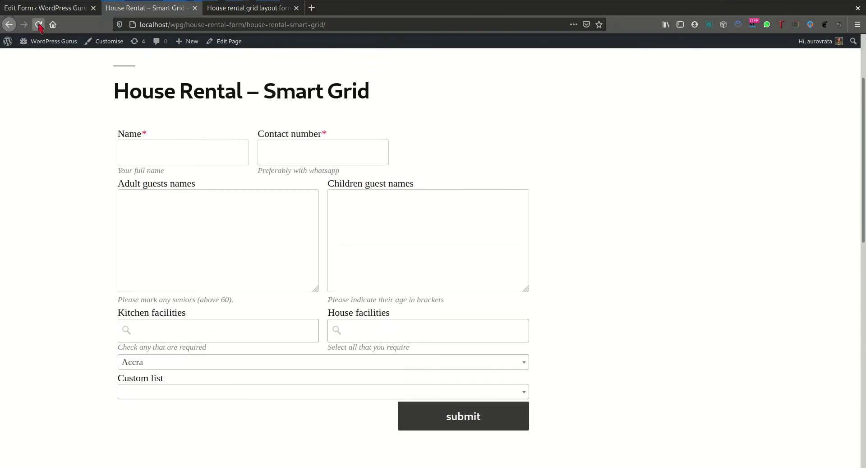
{"action": "scroll", "coordinate": [44, 229], "scroll_direction": "down", "scroll_amount": 3}
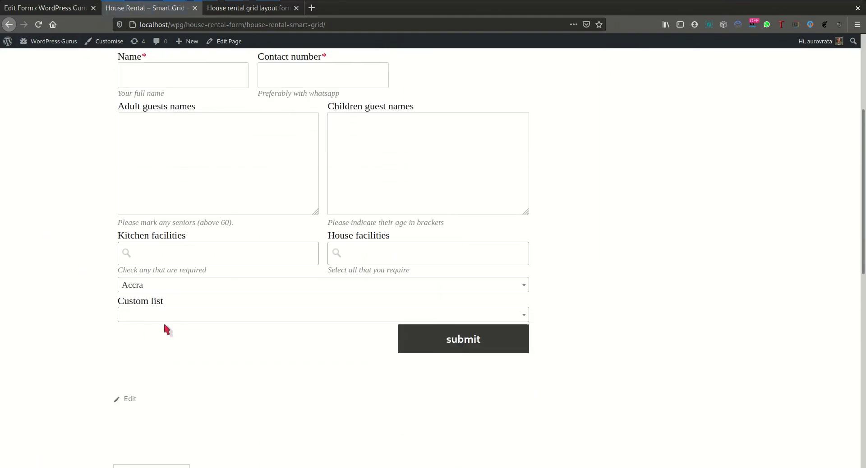
{"action": "left_click", "coordinate": [180, 315]}
{"action": "left_click", "coordinate": [179, 315]}
In Atom, replace the += operator on the $options line inside the foreach loop with .= and save functions.php.
{"action": "key", "text": "alt+Tab"}
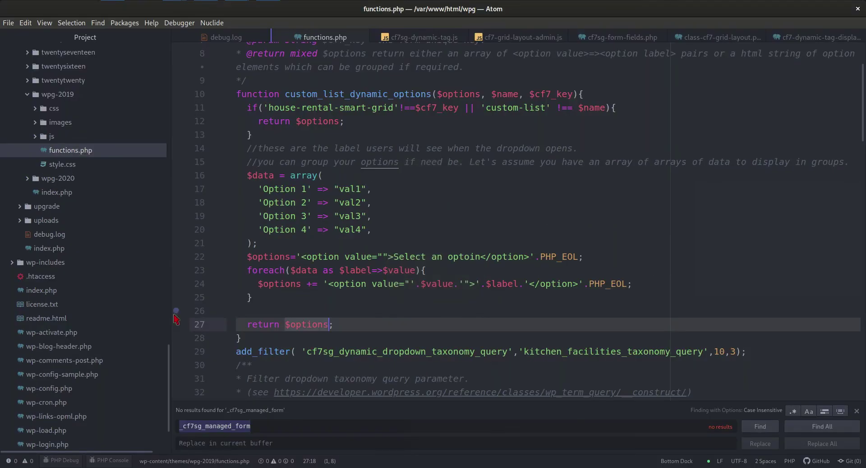
{"action": "scroll", "coordinate": [394, 276], "scroll_direction": "up", "scroll_amount": 2}
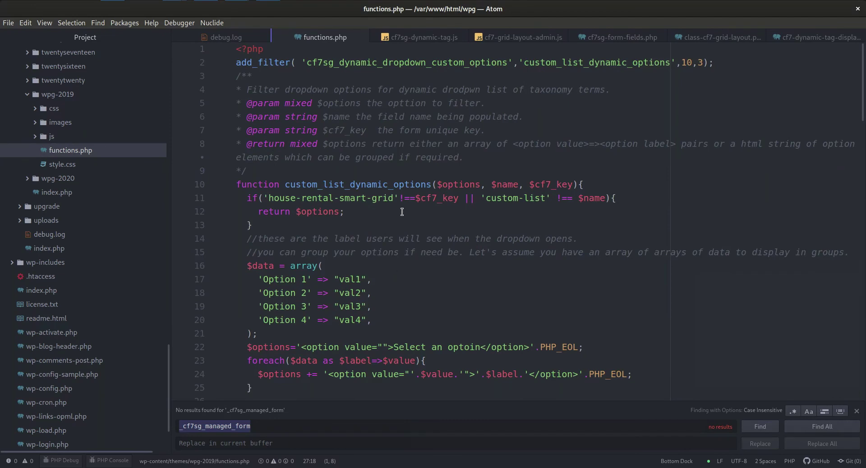
{"action": "scroll", "coordinate": [319, 199], "scroll_direction": "down", "scroll_amount": 2}
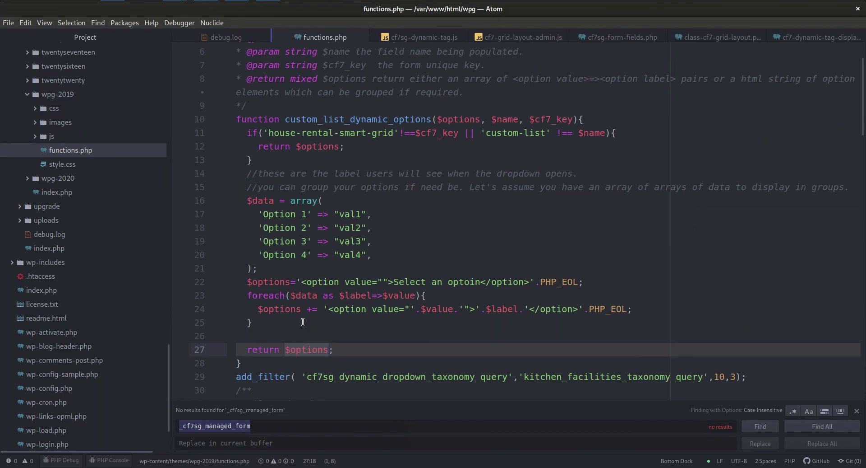
{"action": "left_click", "coordinate": [312, 310]}
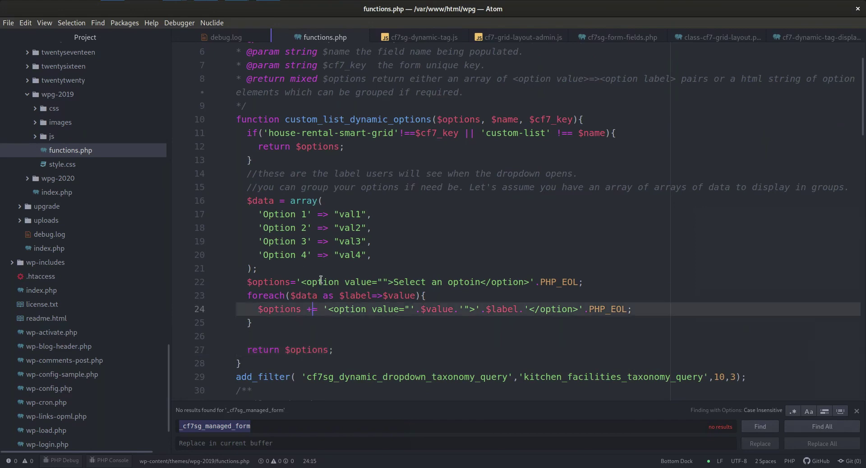
{"action": "key", "text": "BackSpace"}
{"action": "type", "text": "."}
{"action": "key", "text": "ctrl+s"}
{"action": "key", "text": "BackSpace"}
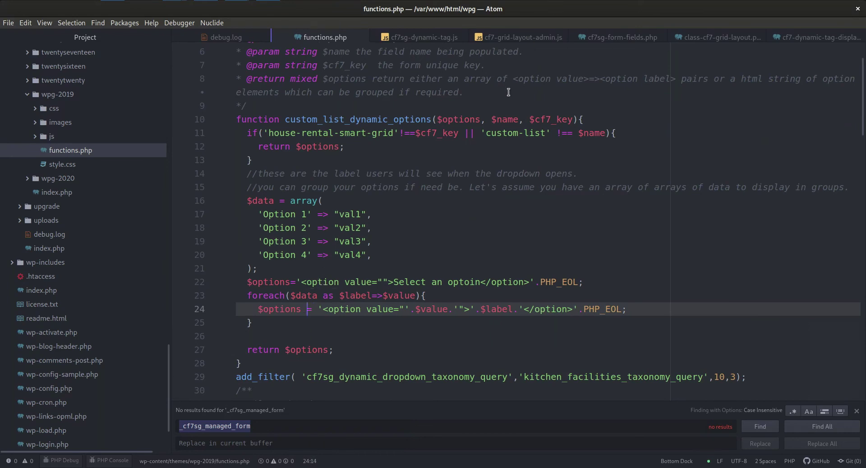
{"action": "type", "text": "+"}
Reload the House Rental – Smart Grid page in the browser and look through the options of the Custom list dropdown.
{"action": "key", "text": "alt+Tab"}
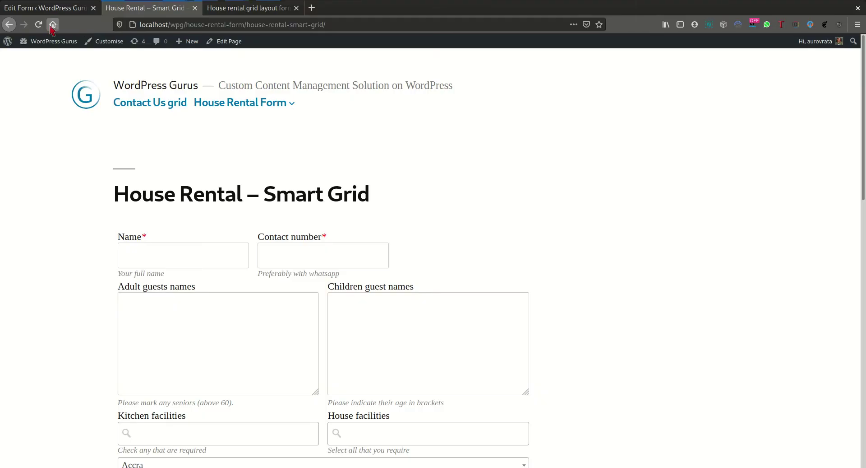
{"action": "key", "text": "F5"}
{"action": "scroll", "coordinate": [47, 183], "scroll_direction": "down", "scroll_amount": 3}
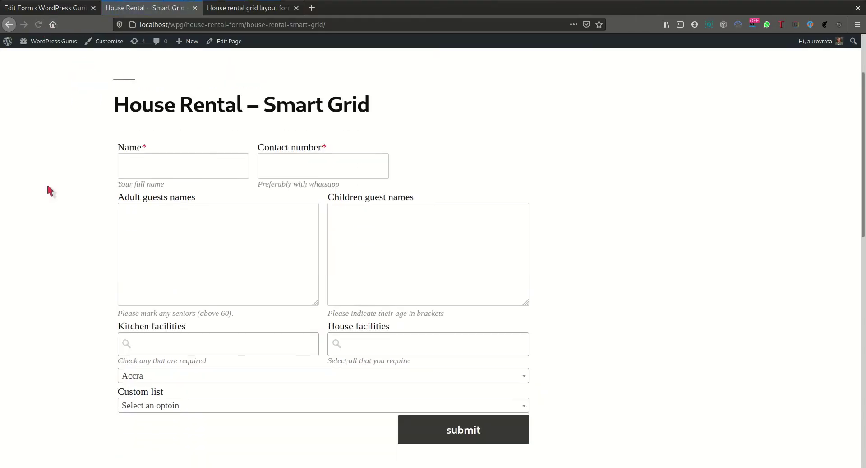
{"action": "left_click", "coordinate": [148, 341]}
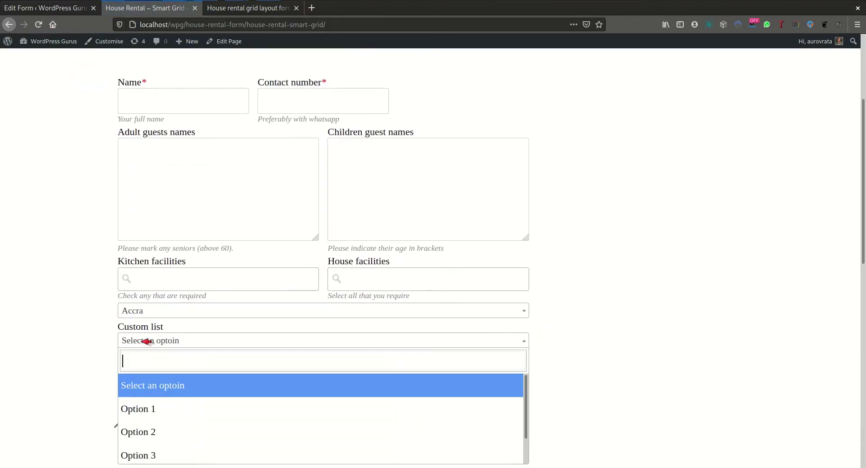
{"action": "scroll", "coordinate": [149, 341], "scroll_direction": "down", "scroll_amount": 1}
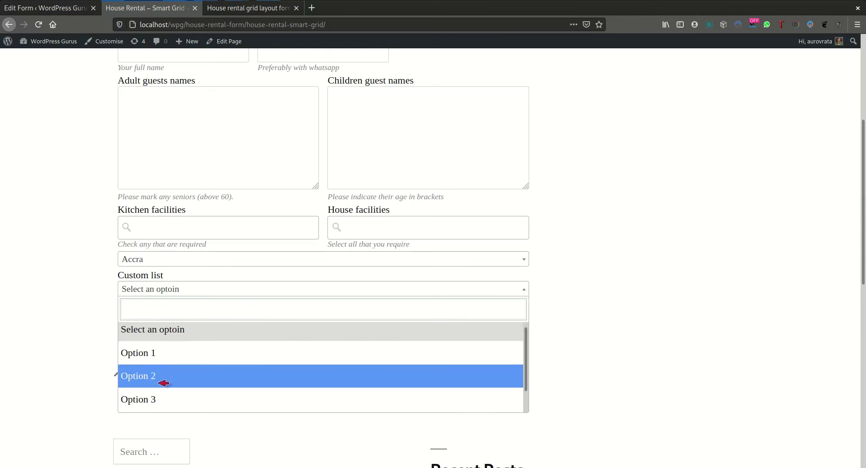
{"action": "scroll", "coordinate": [166, 382], "scroll_direction": "down", "scroll_amount": 1}
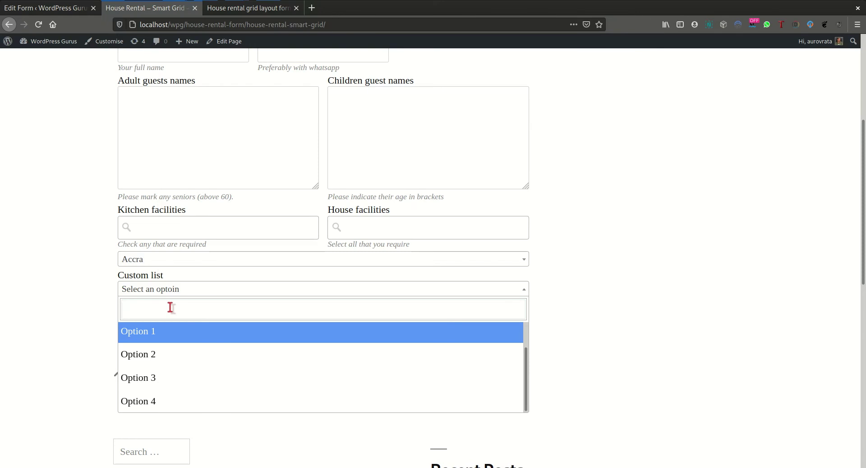
Test the Custom list dropdown's search with "option" and with "1", then clear the search and close the dropdown.
{"action": "type", "text": "option"}
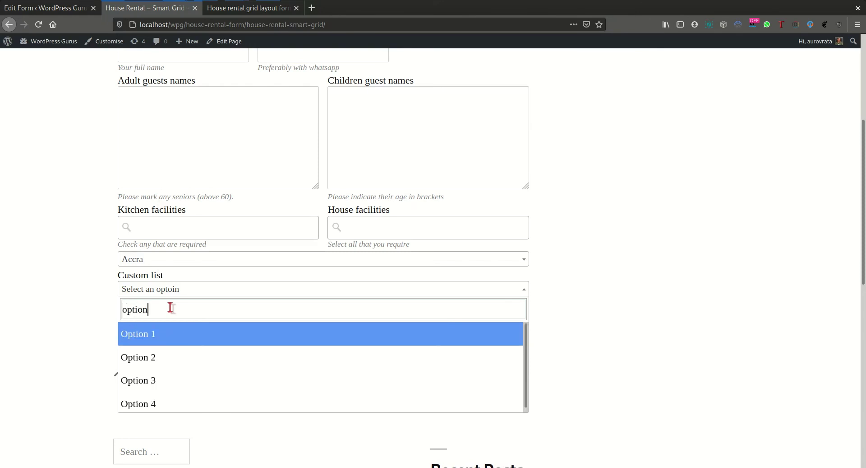
{"action": "key", "text": "BackSpace"}
{"action": "key", "text": "BackSpace"}
{"action": "key", "text": "BackSpace"}
{"action": "key", "text": "BackSpace"}
{"action": "key", "text": "BackSpace"}
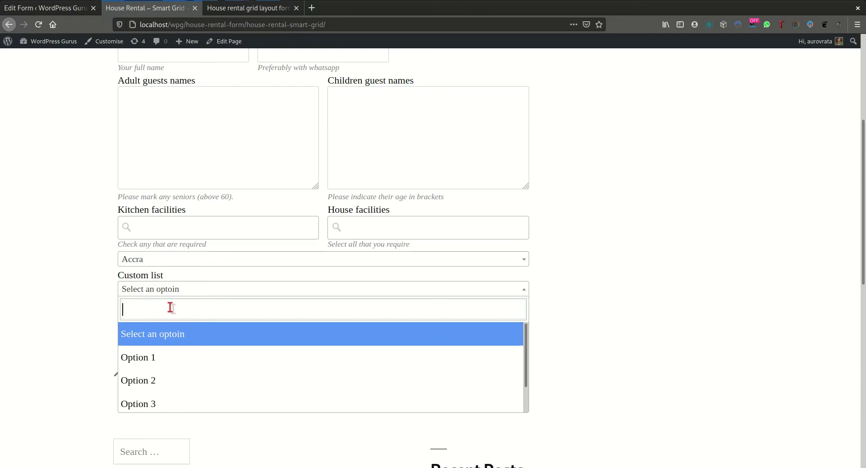
{"action": "type", "text": "1"}
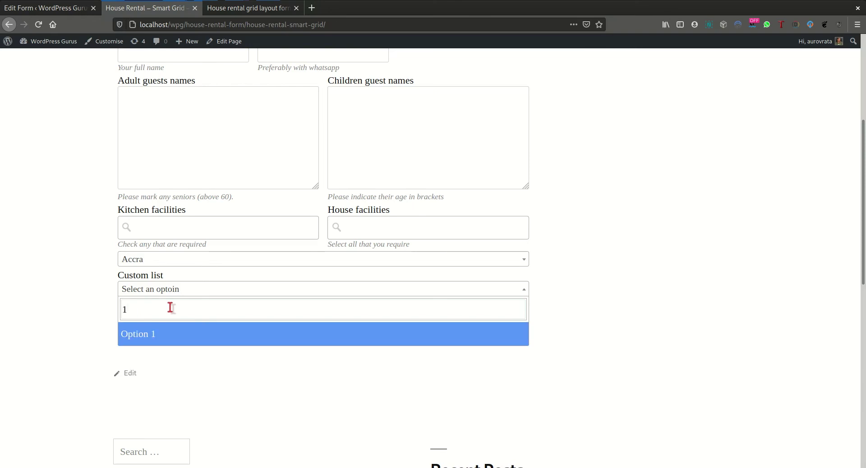
{"action": "key", "text": "BackSpace"}
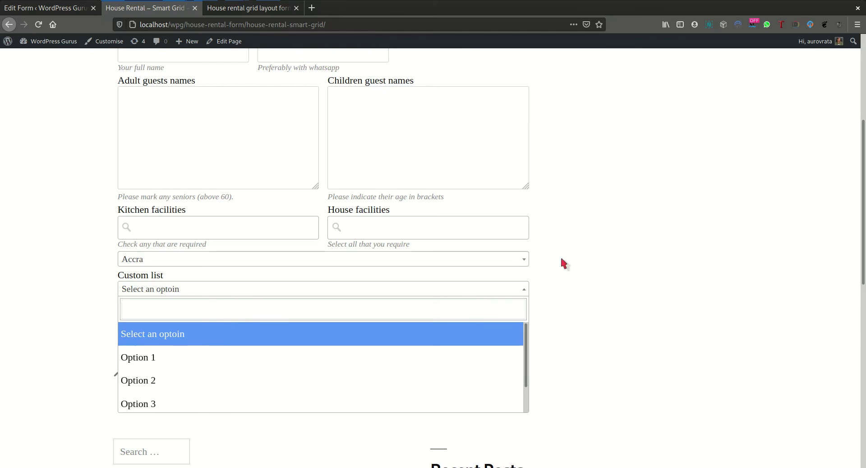
{"action": "left_click", "coordinate": [591, 264]}
Return to the Edit Form page and view the house rental form's grid with its dynamic_select fields.
{"action": "left_click", "coordinate": [67, 7]}
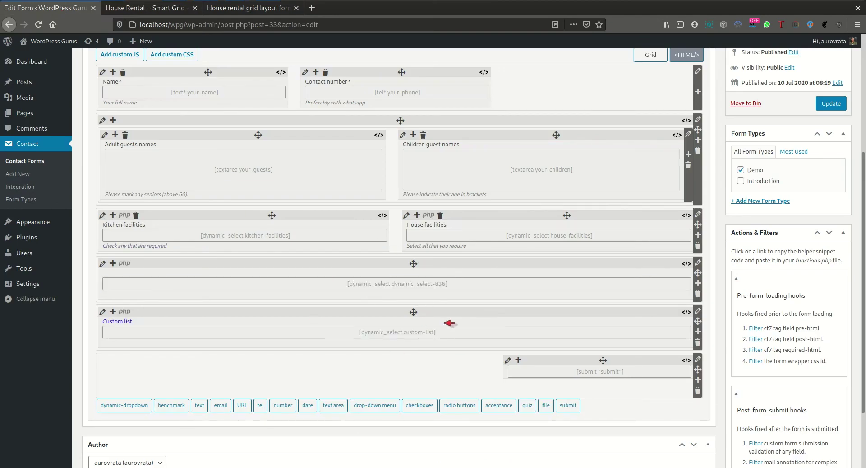
{"action": "scroll", "coordinate": [443, 322], "scroll_direction": "up", "scroll_amount": 1}
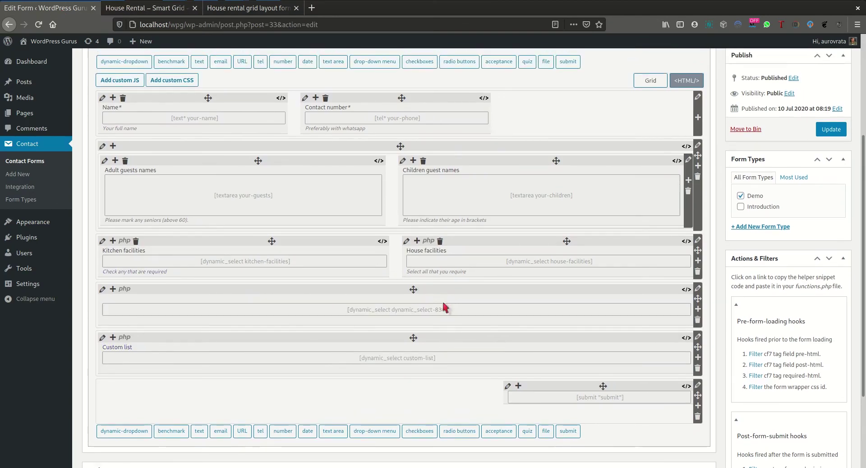